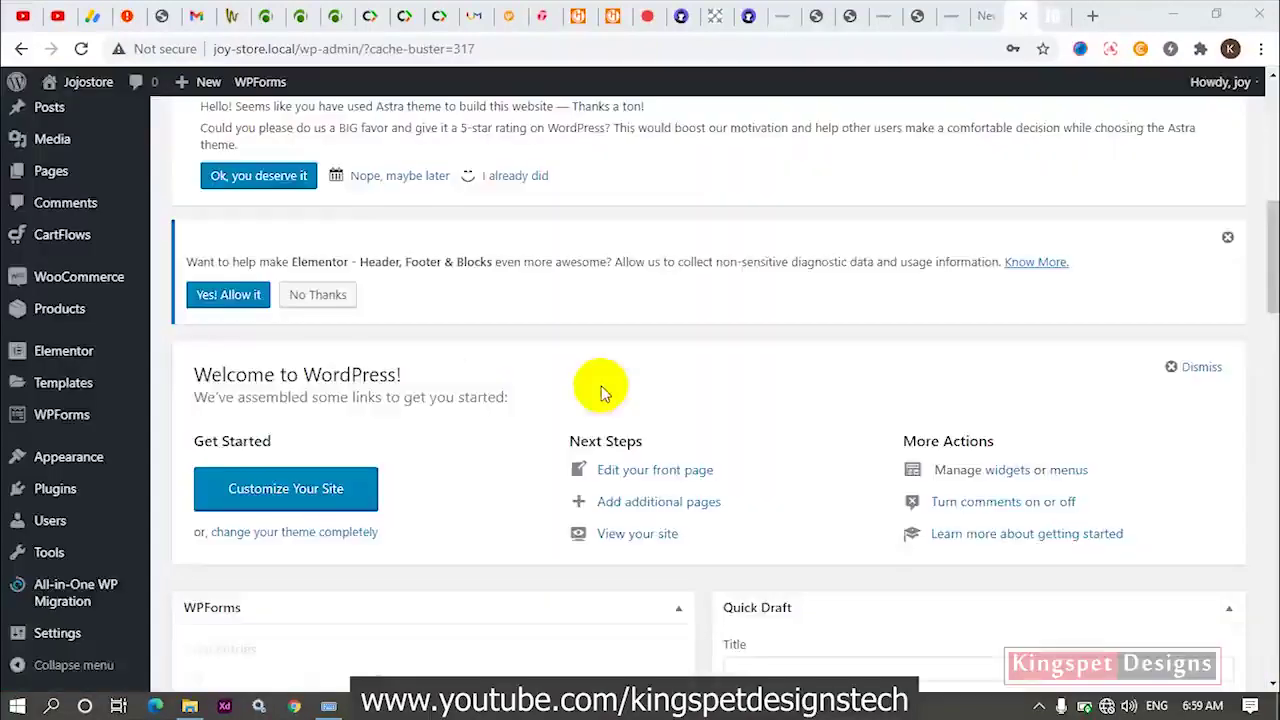
On the Jojostore admin dashboard, reveal the All-in-One WP Migration submenu with Export, Import and Backups.
scroll(603, 385, up, 3)
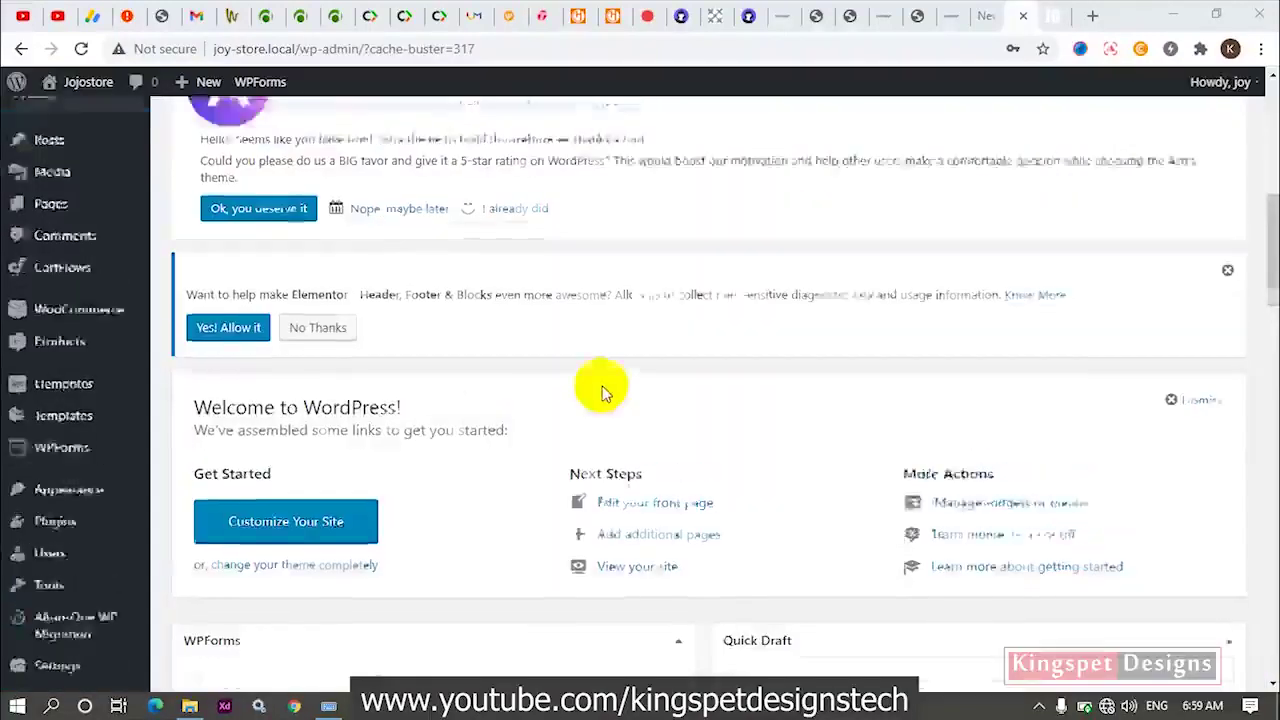
scroll(603, 385, up, 4)
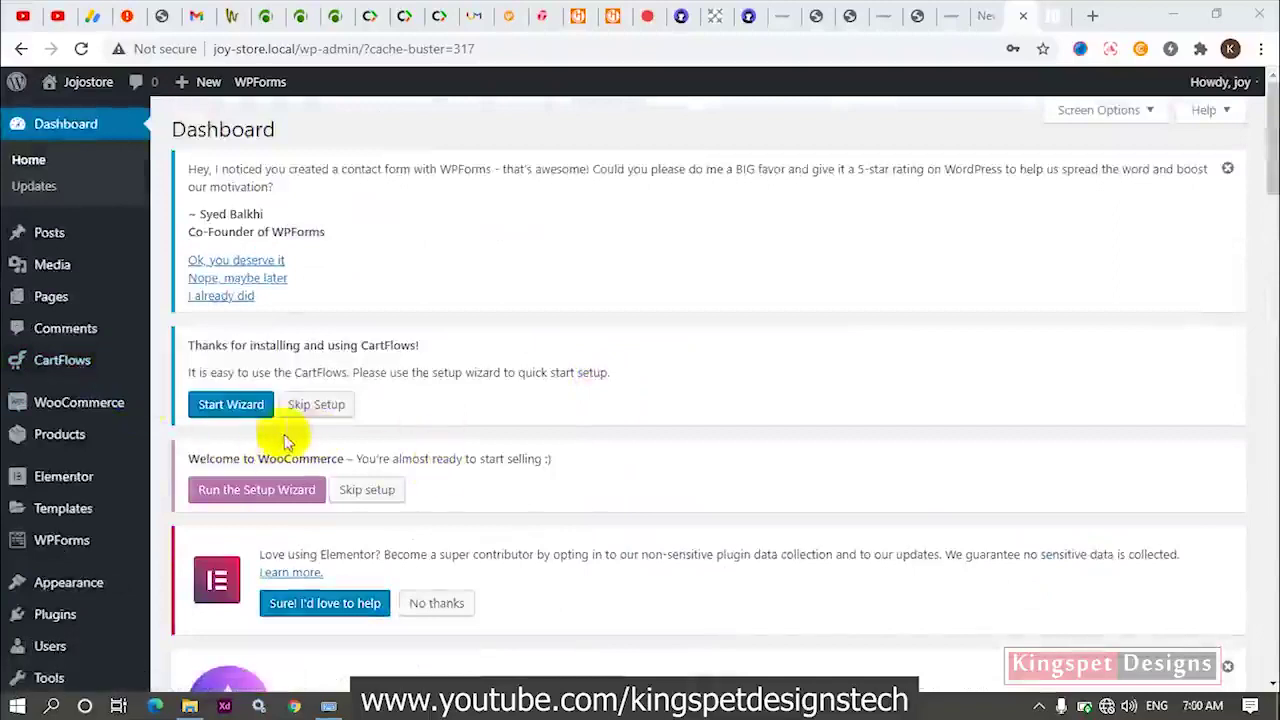
click(170, 420)
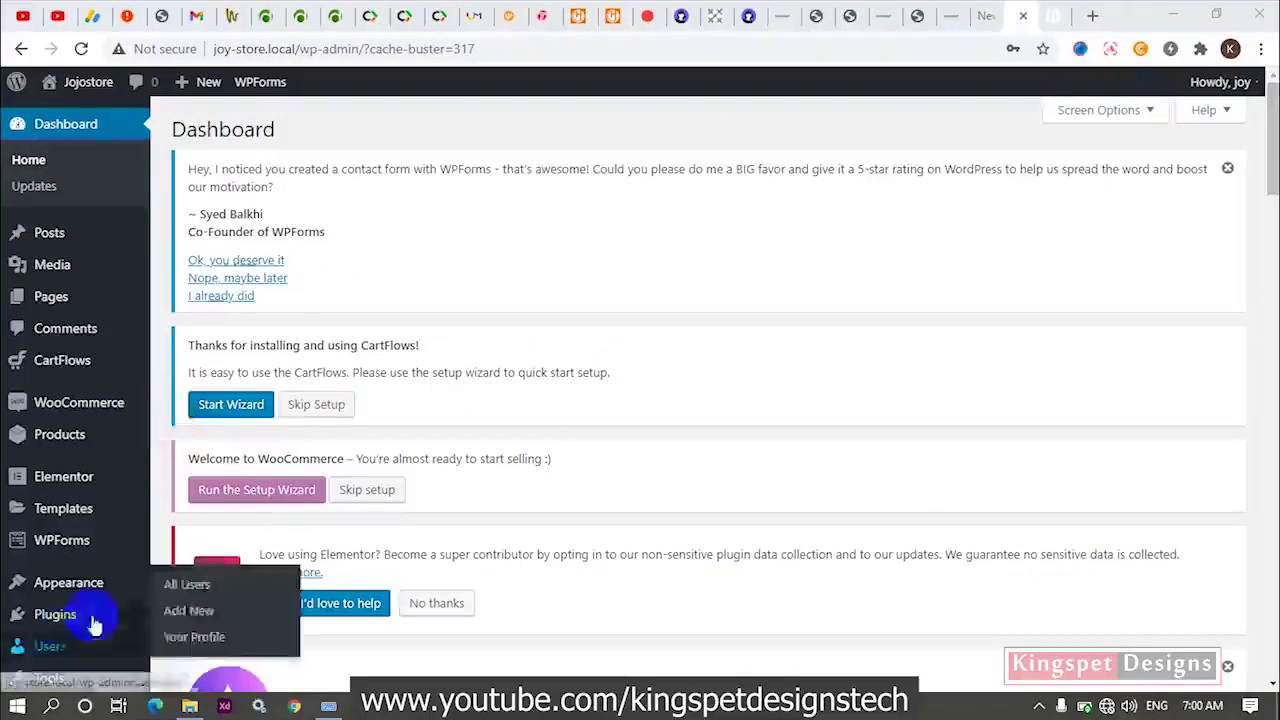
click(38, 520)
mouse_move(62, 622)
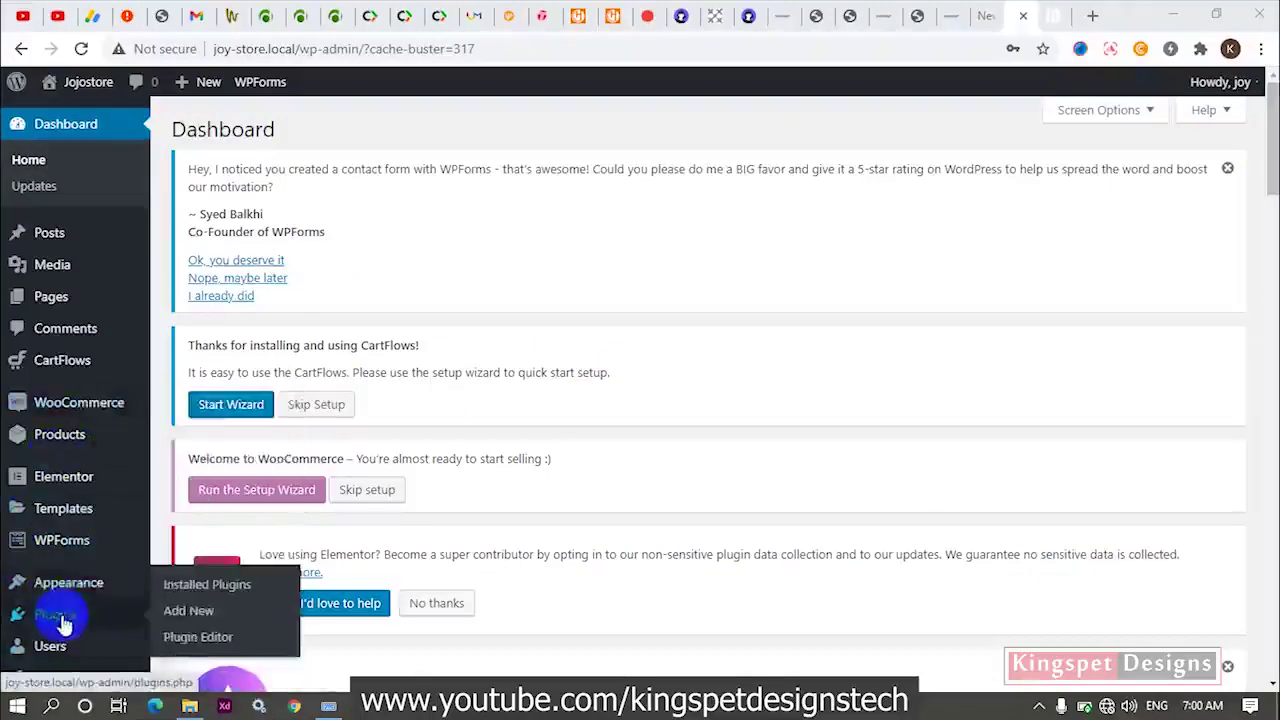
scroll(60, 618, down, 4)
mouse_move(48, 462)
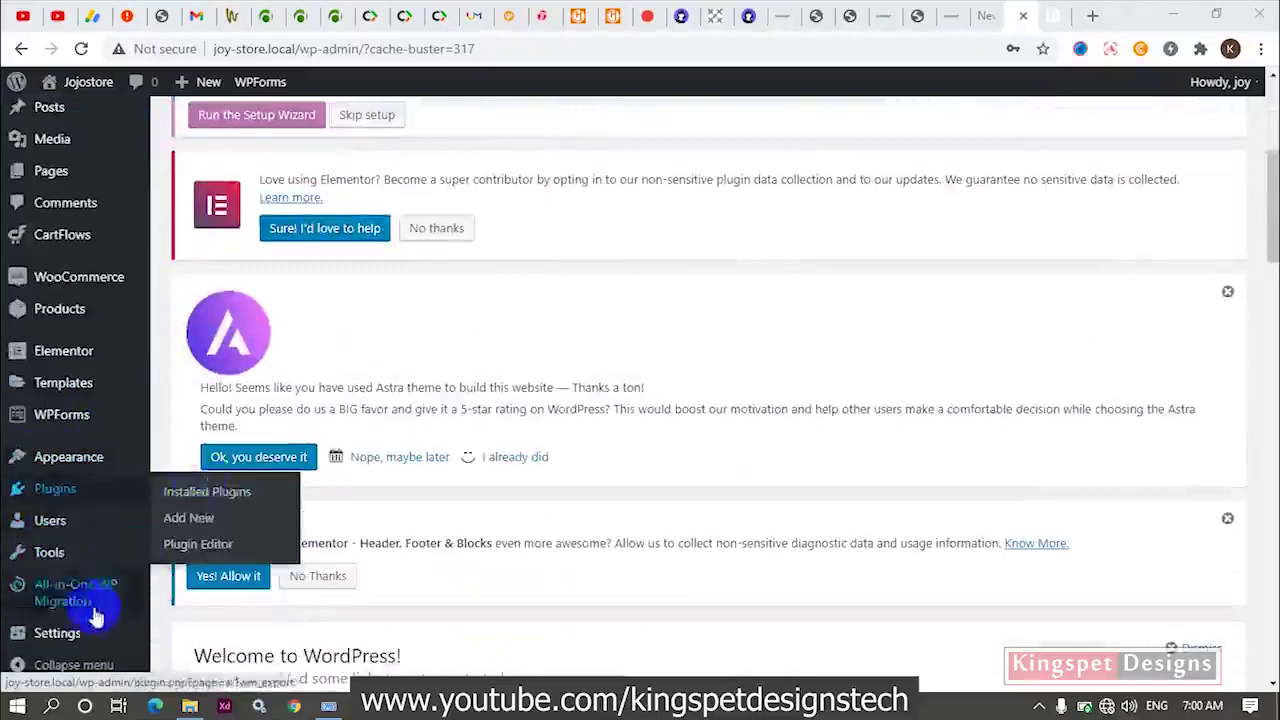
mouse_move(80, 595)
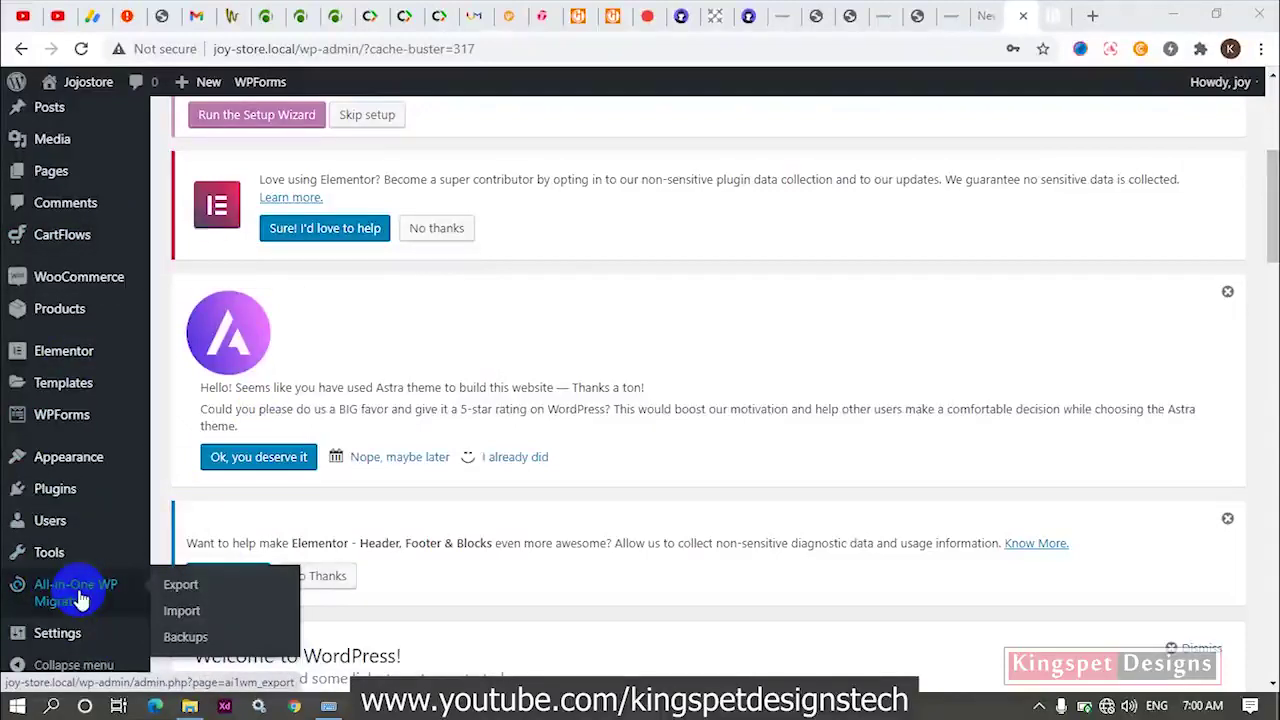
Export the joy-store.local site with All-in-One WP Migration, setting EXPORT TO to FILE.
click(196, 594)
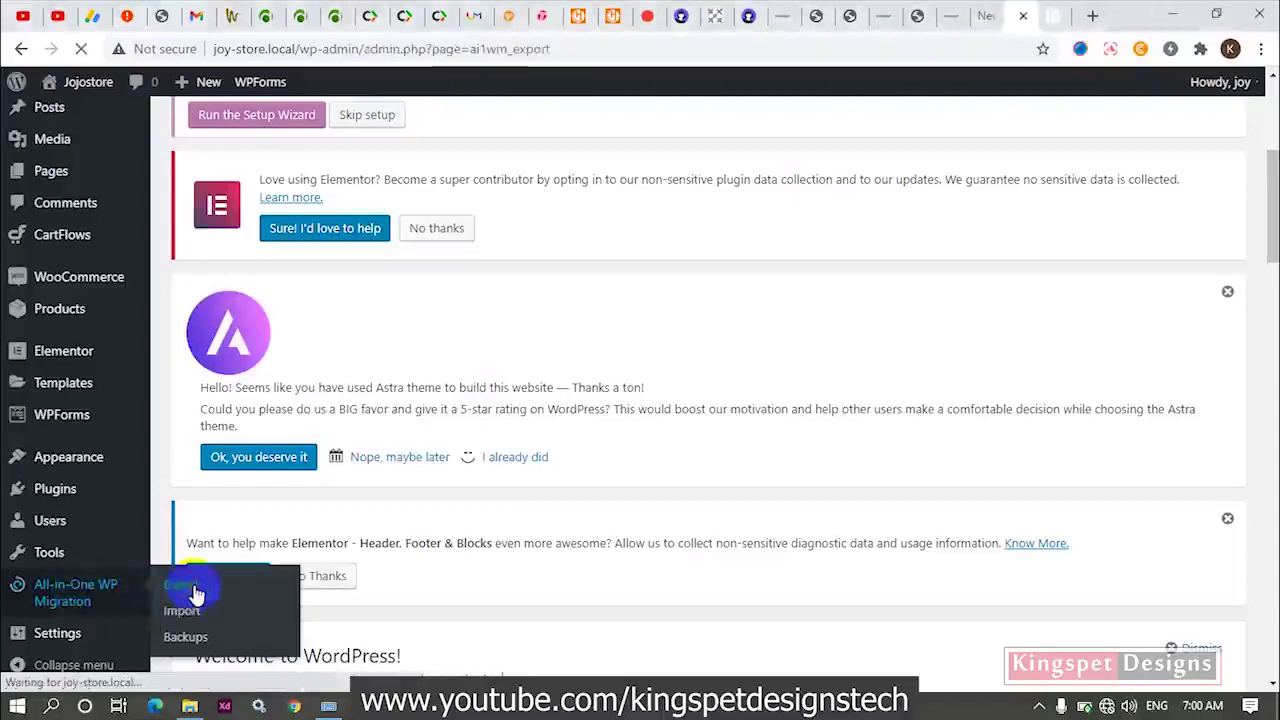
scroll(418, 514, down, 5)
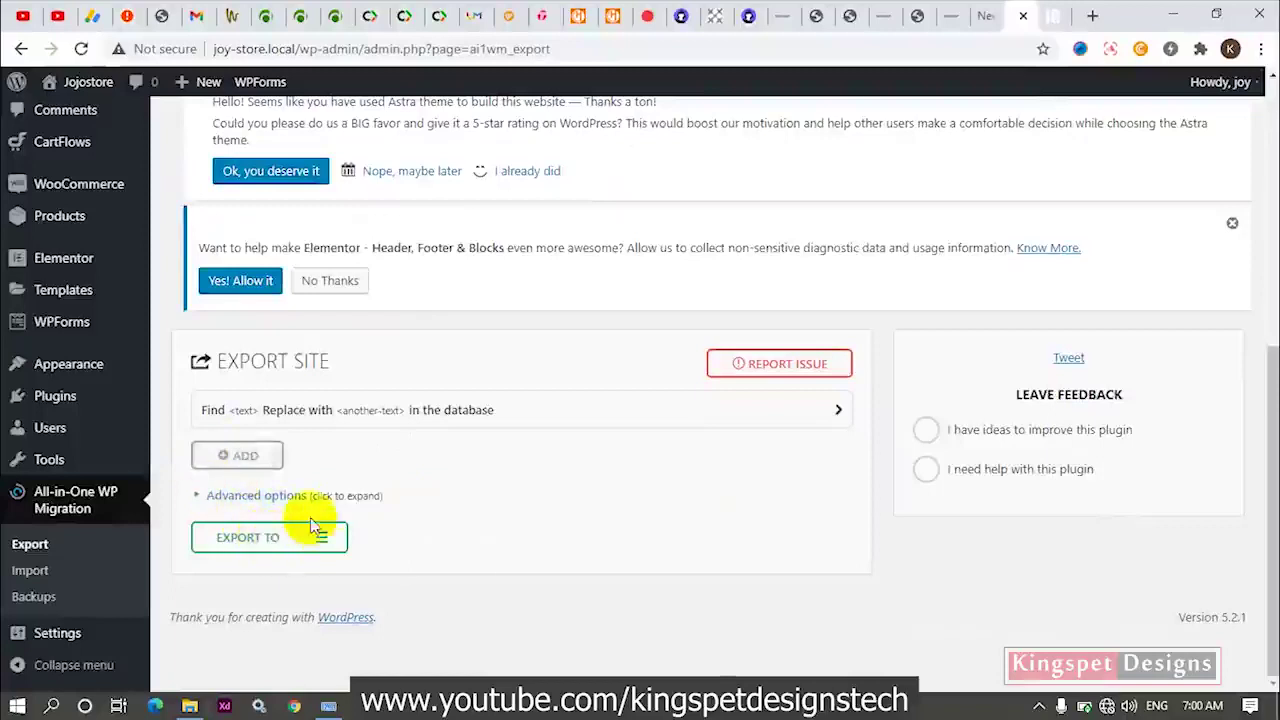
click(321, 542)
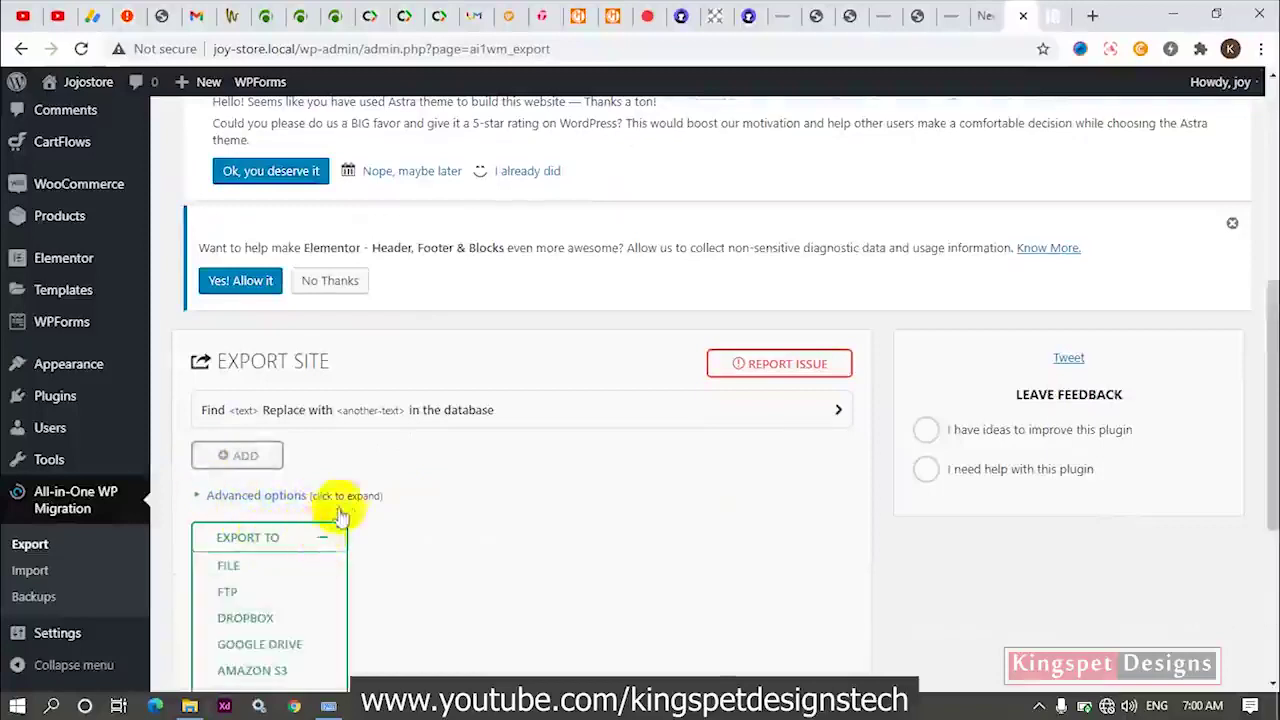
scroll(330, 505, down, 4)
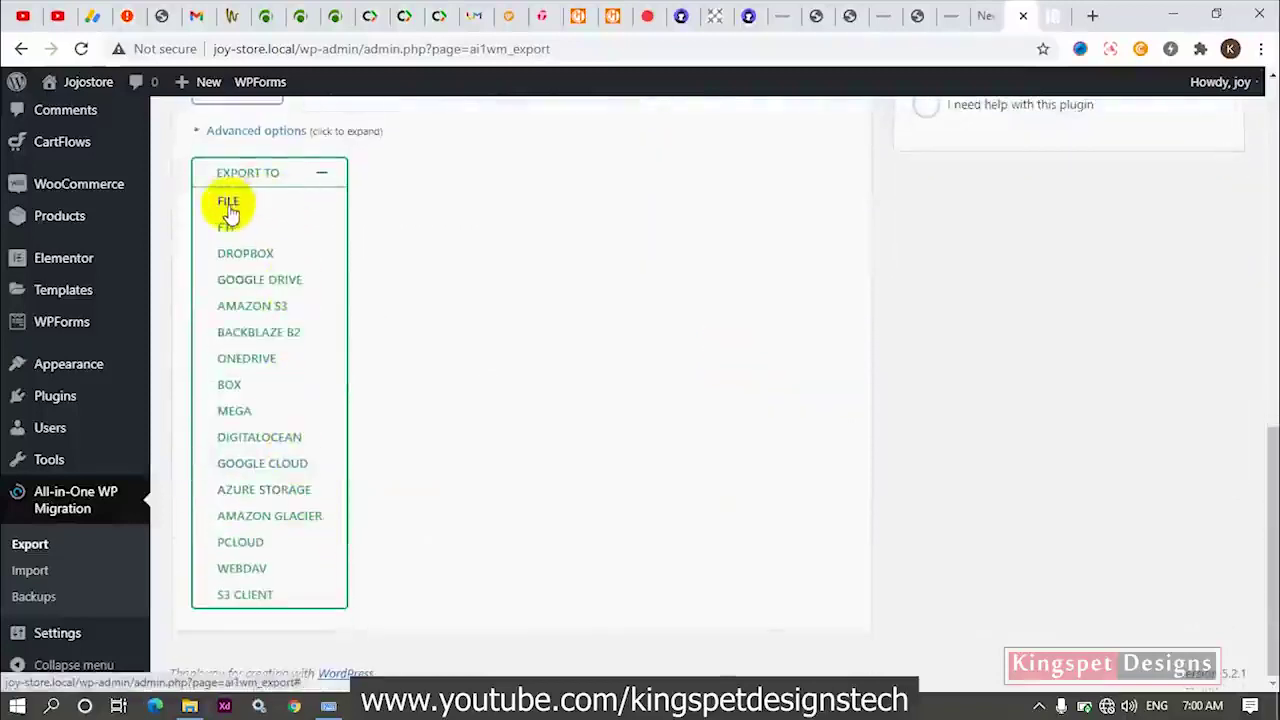
click(229, 208)
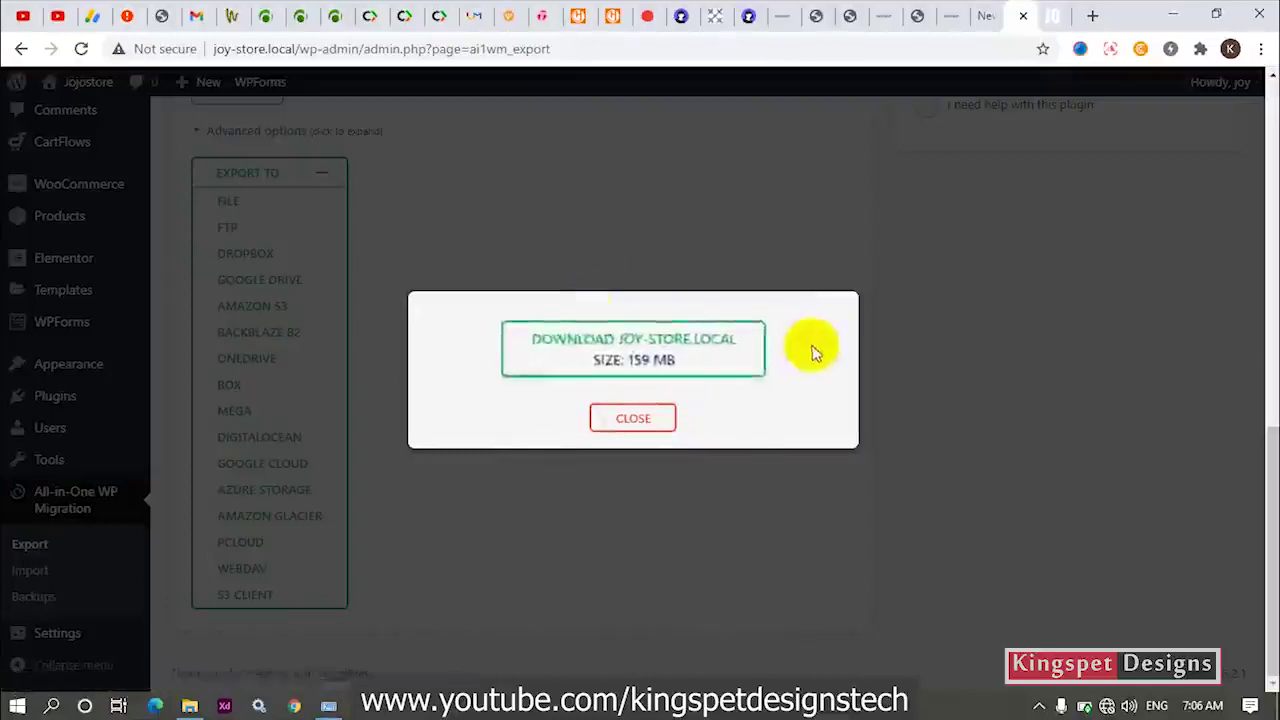
Download the 159 MB joy-store.local .wpress backup and close the finished-export dialog.
click(643, 355)
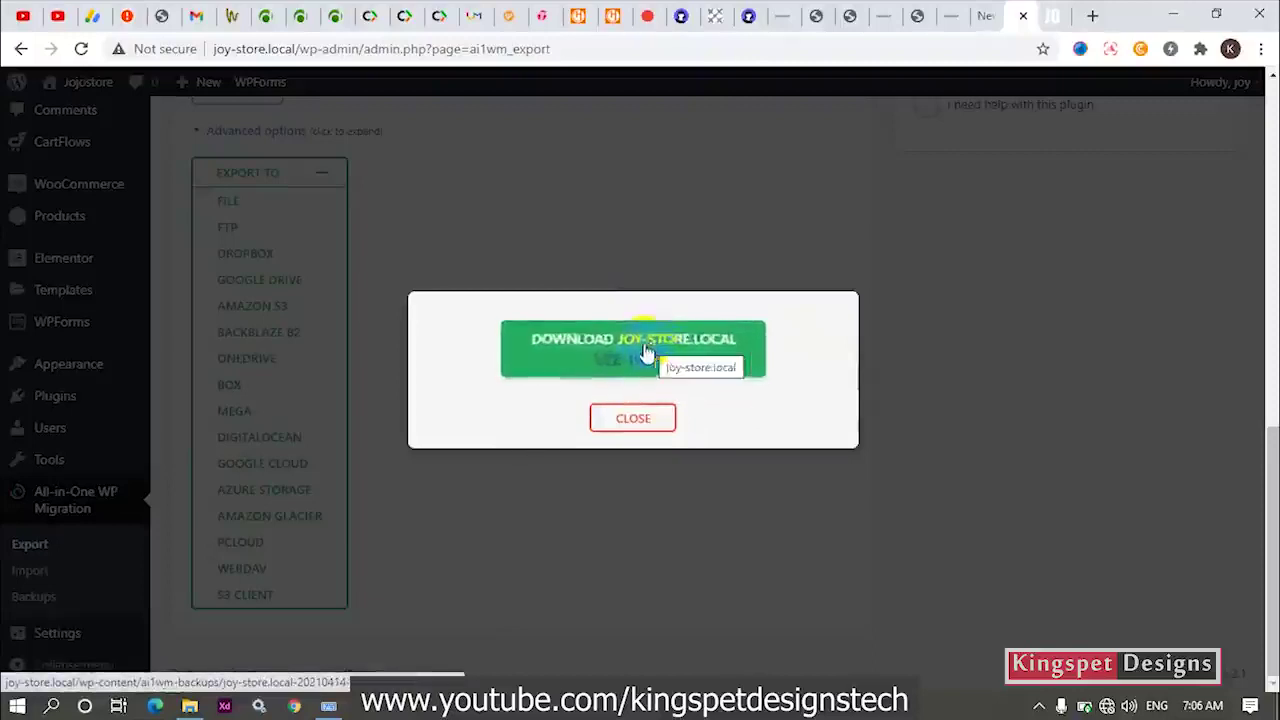
click(657, 358)
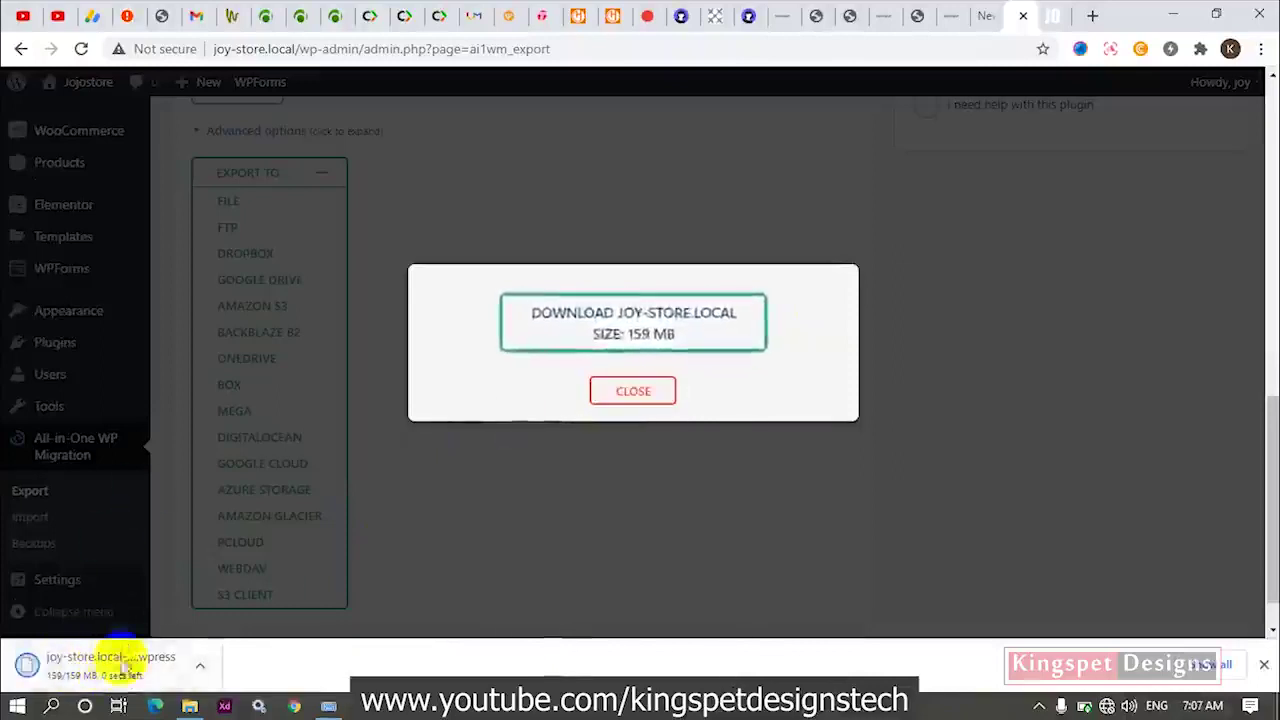
click(622, 398)
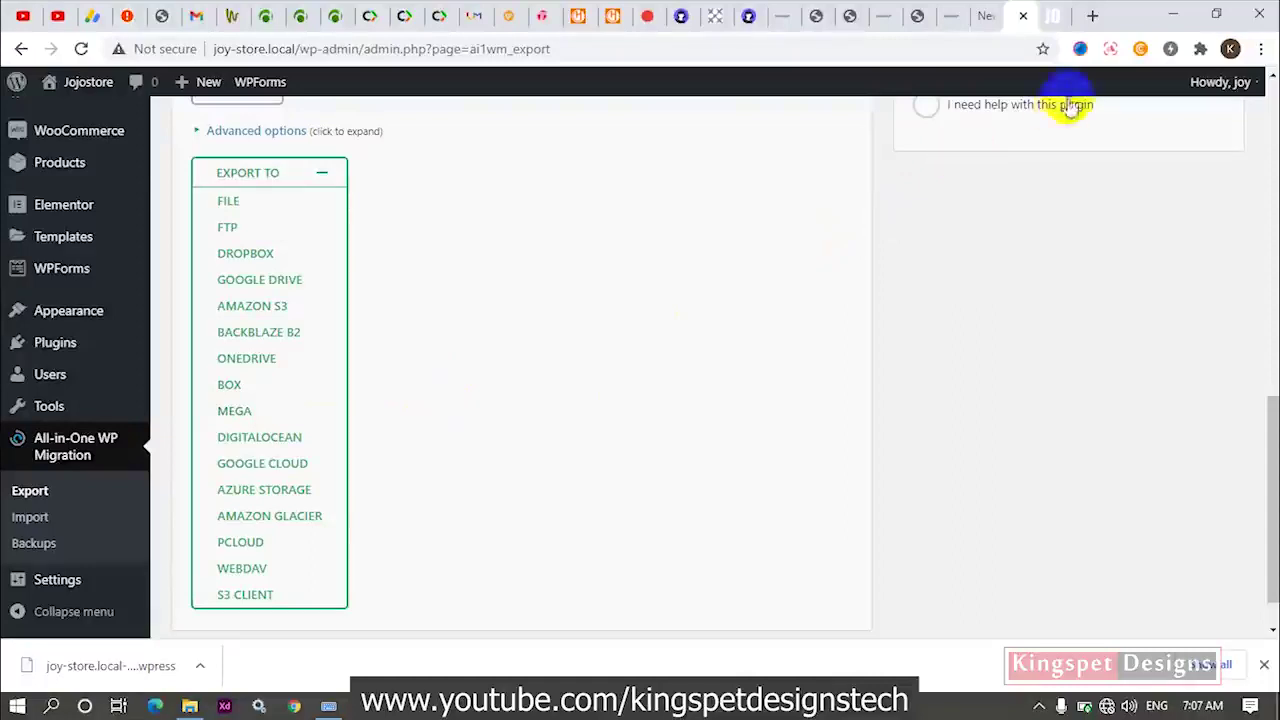
Close the Export and Jojostore browser tabs and switch to the Local app.
click(1024, 16)
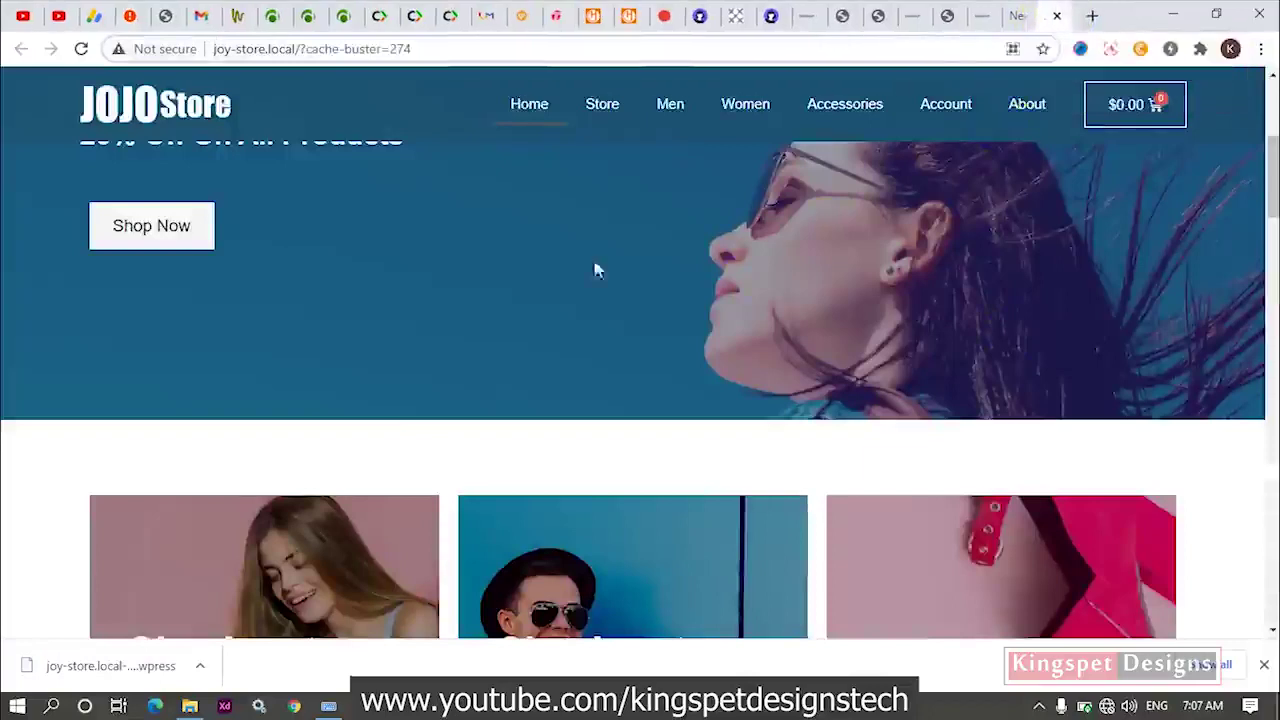
click(1056, 16)
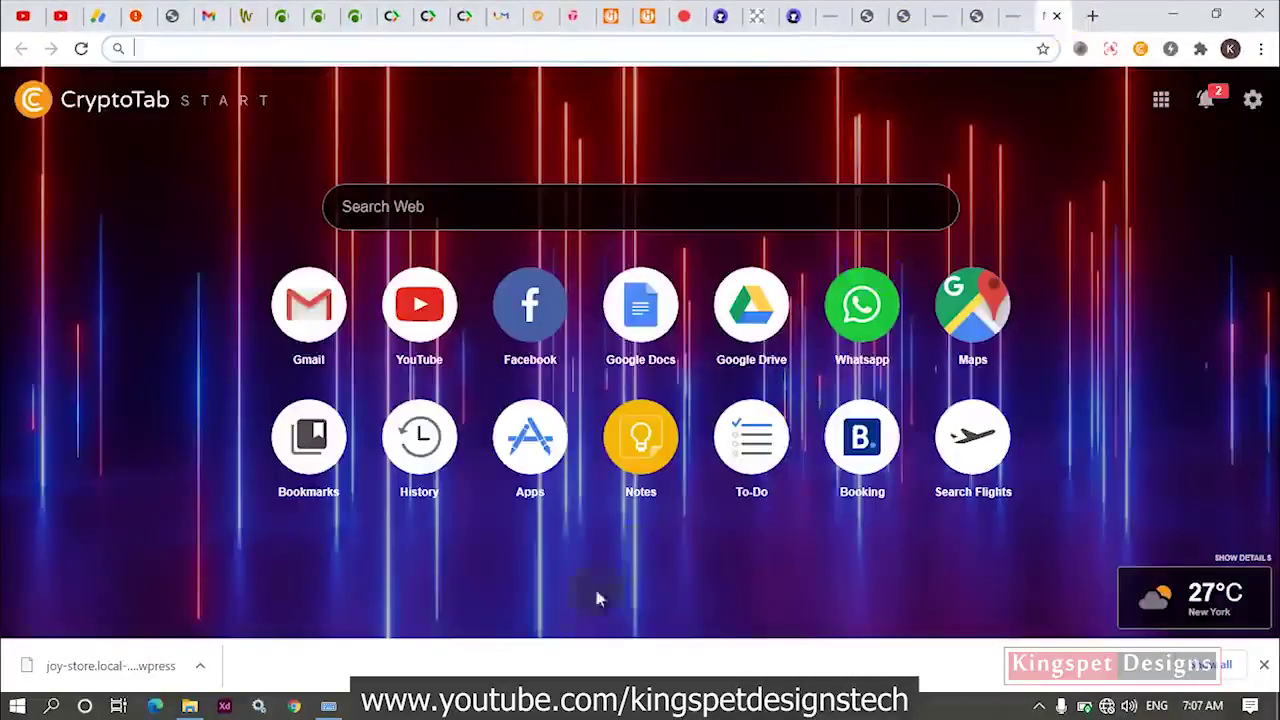
key(alt+Tab)
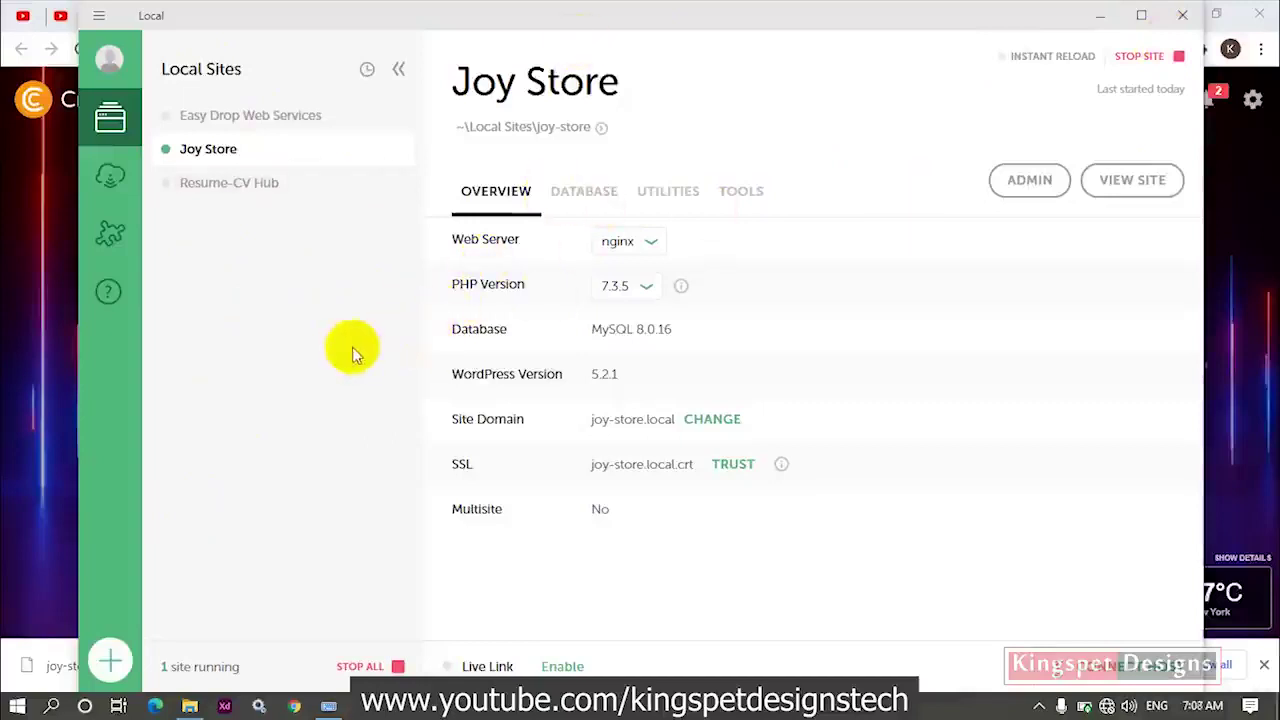
Start a new Local site named 'joy' using the preferred environment.
click(112, 662)
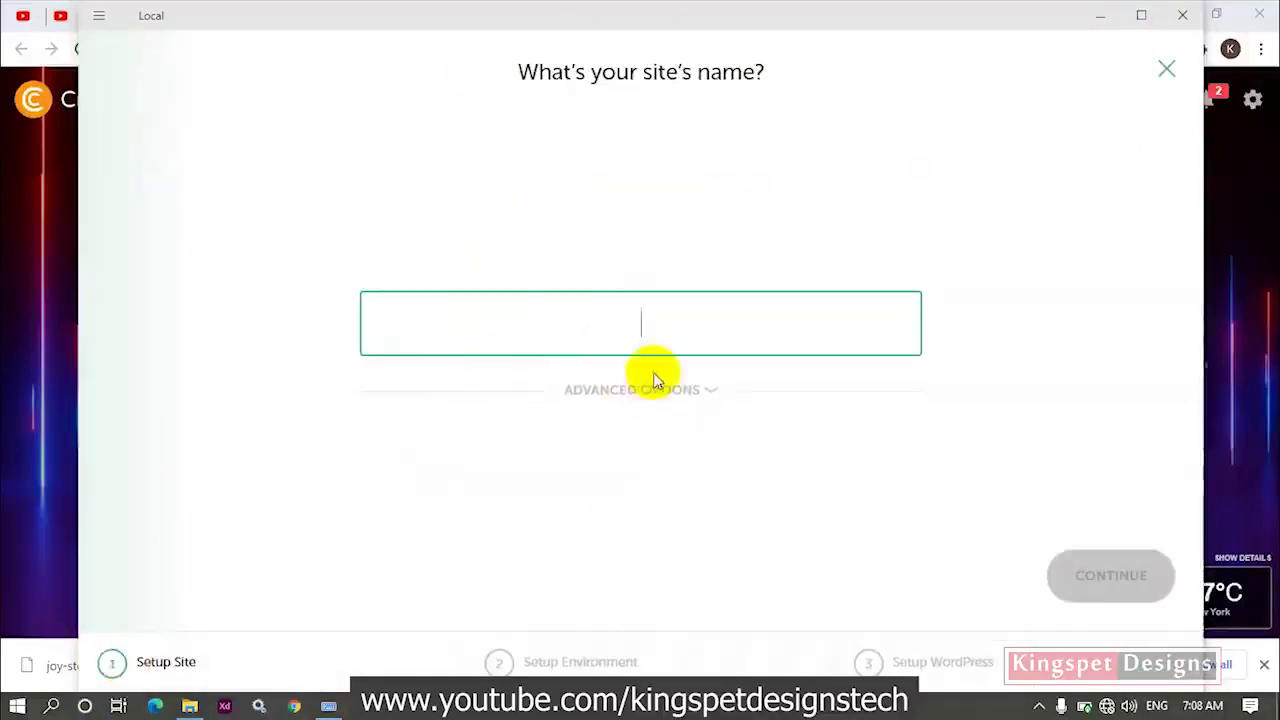
click(1165, 68)
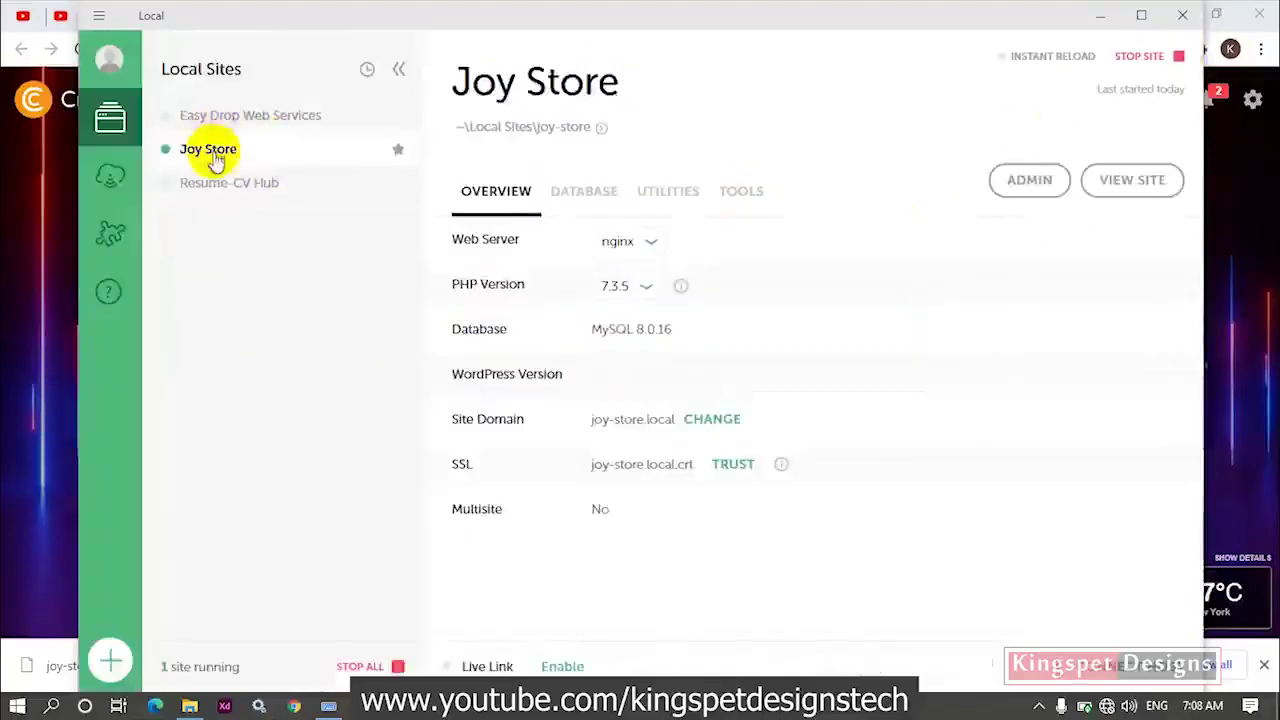
click(110, 660)
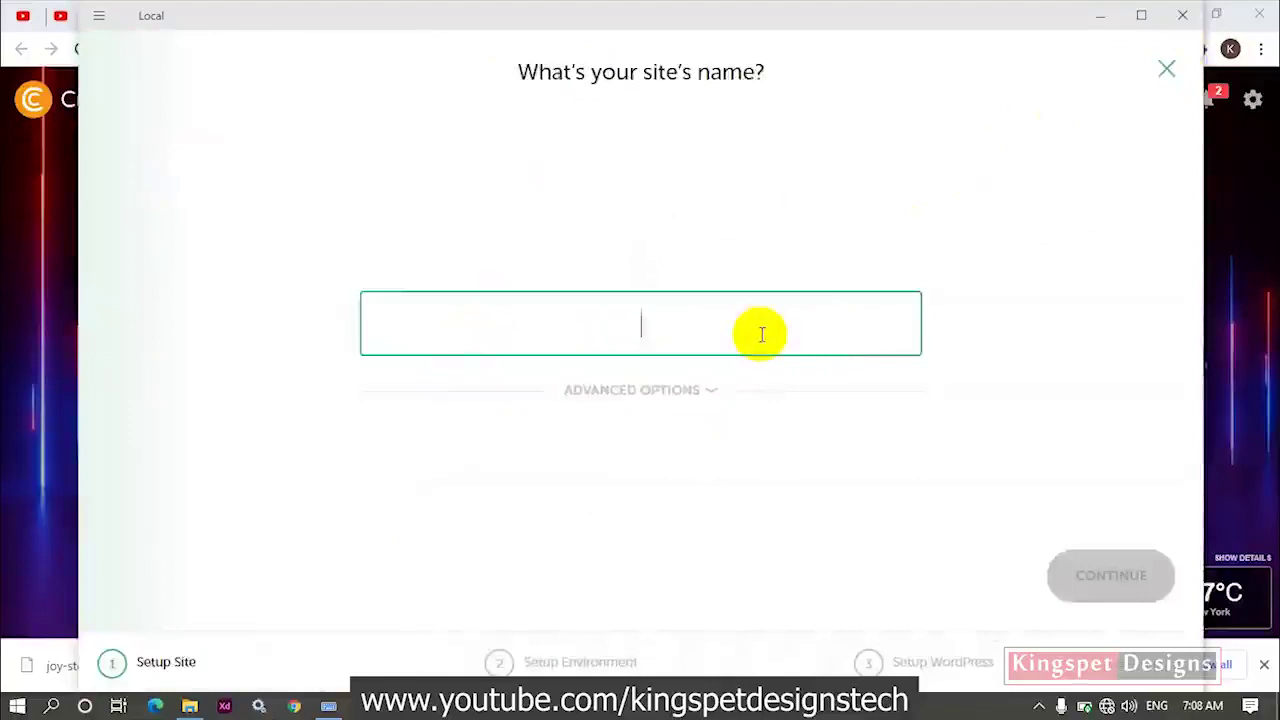
text(joy)
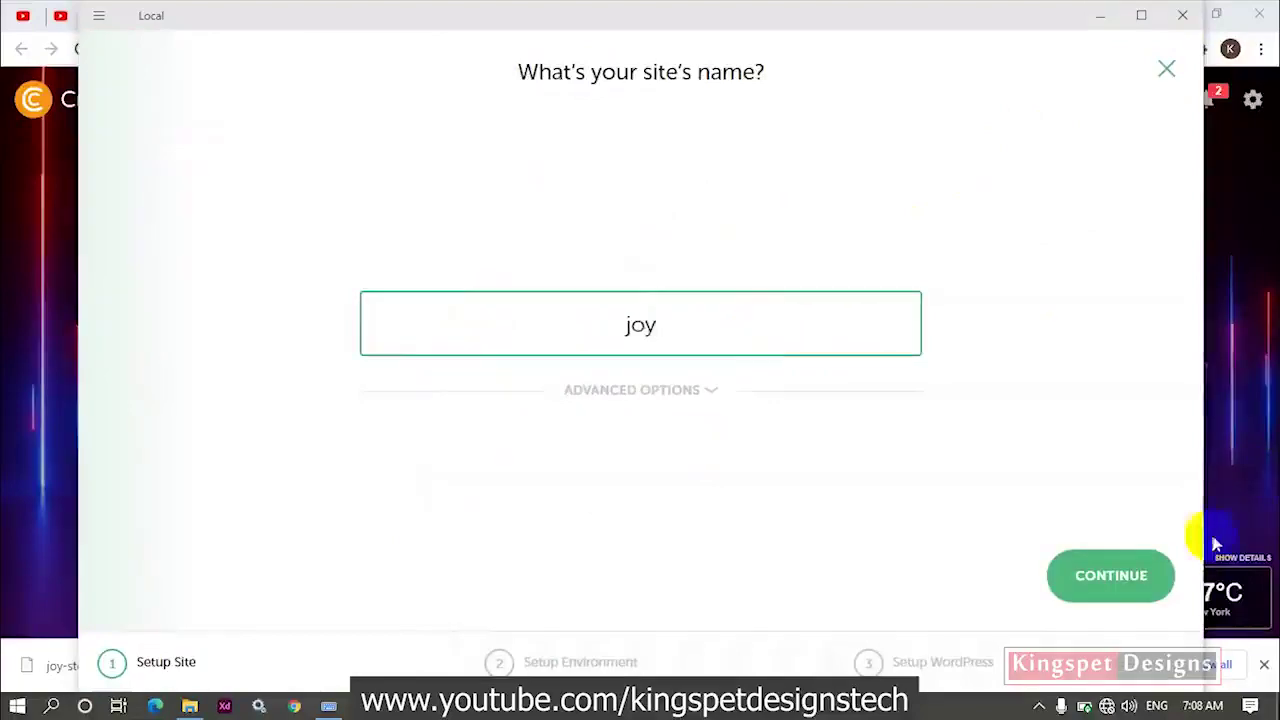
click(1106, 562)
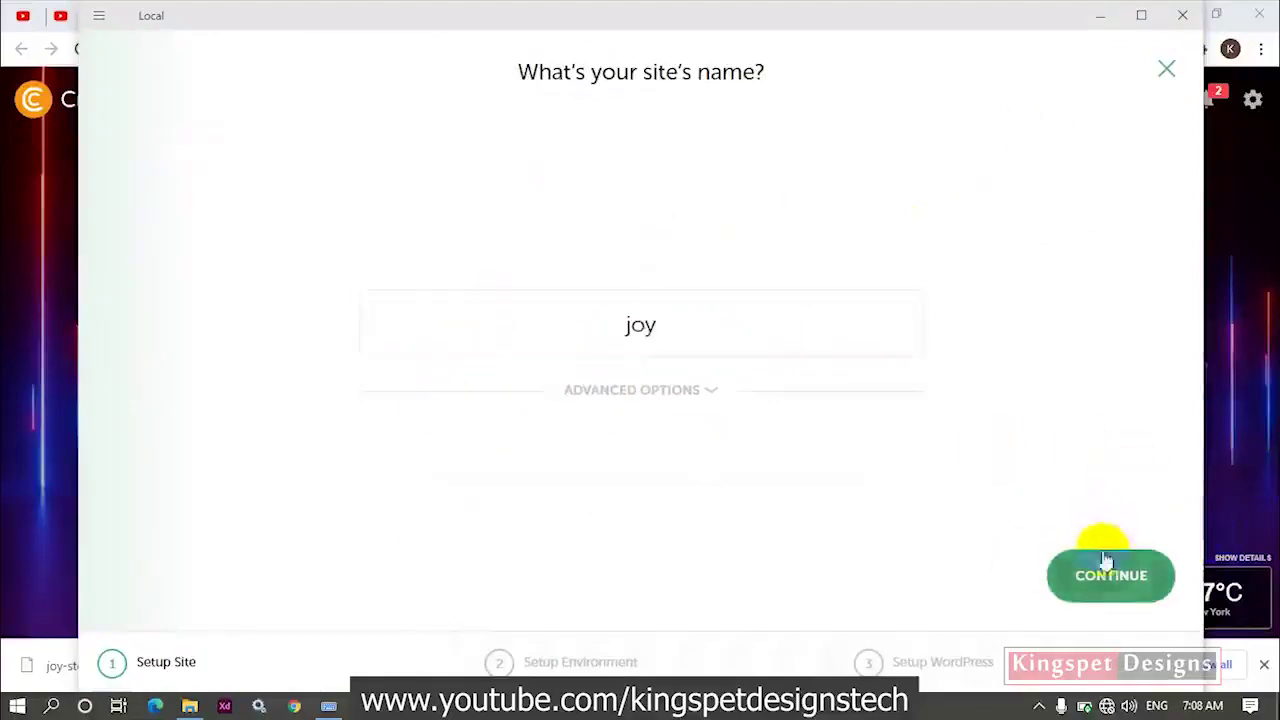
click(1172, 583)
Enter WordPress username 'root' and a password, and replace the default e-mail with the admin's address.
text(root)
click(672, 340)
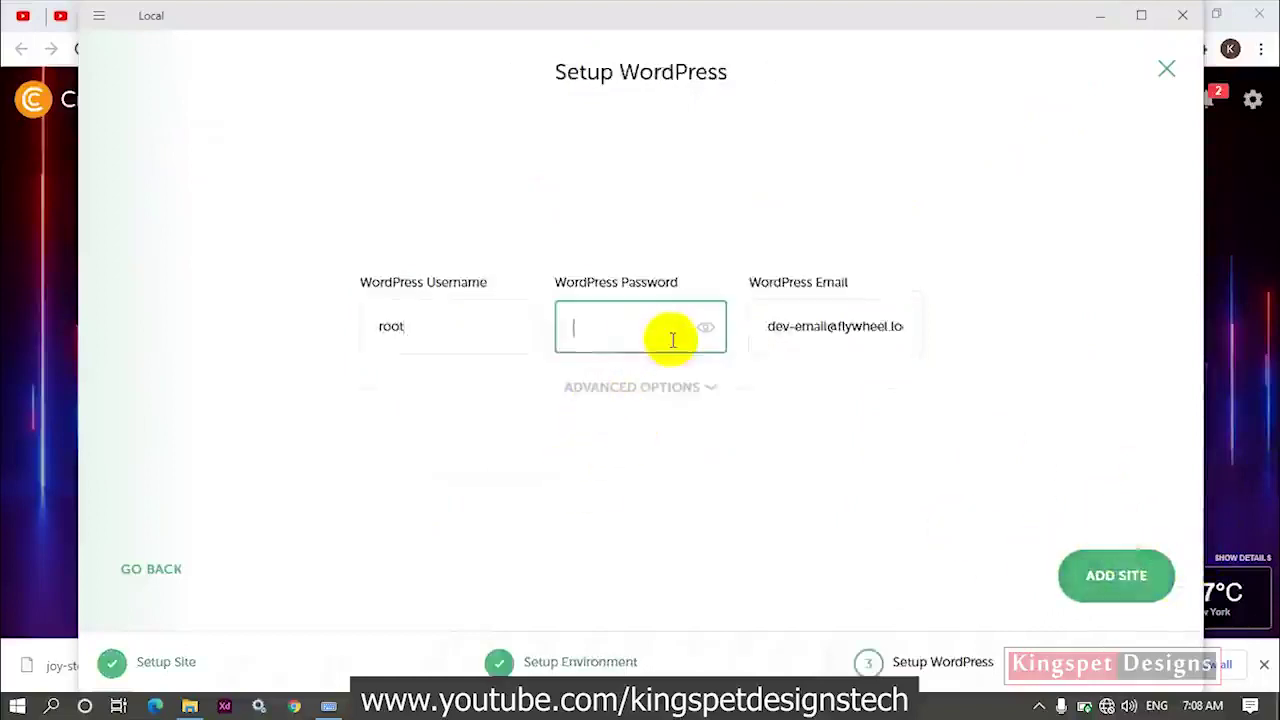
text(root)
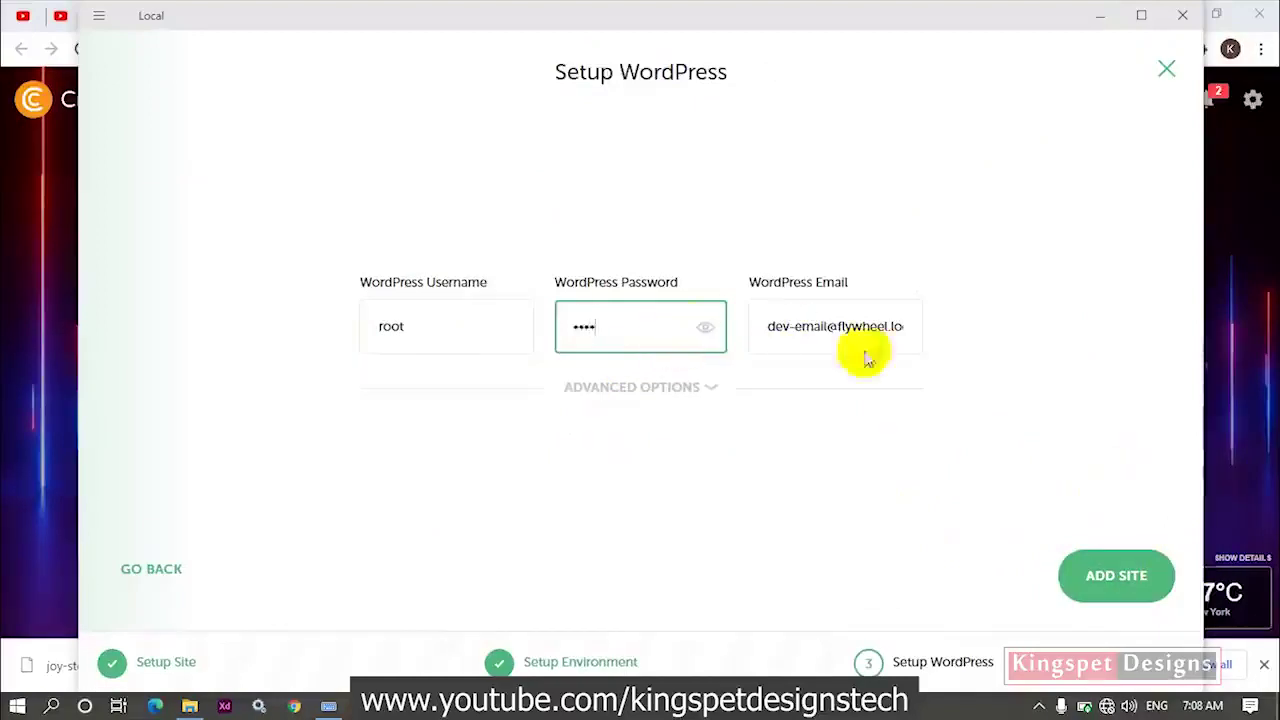
drag(757, 326, 1160, 340)
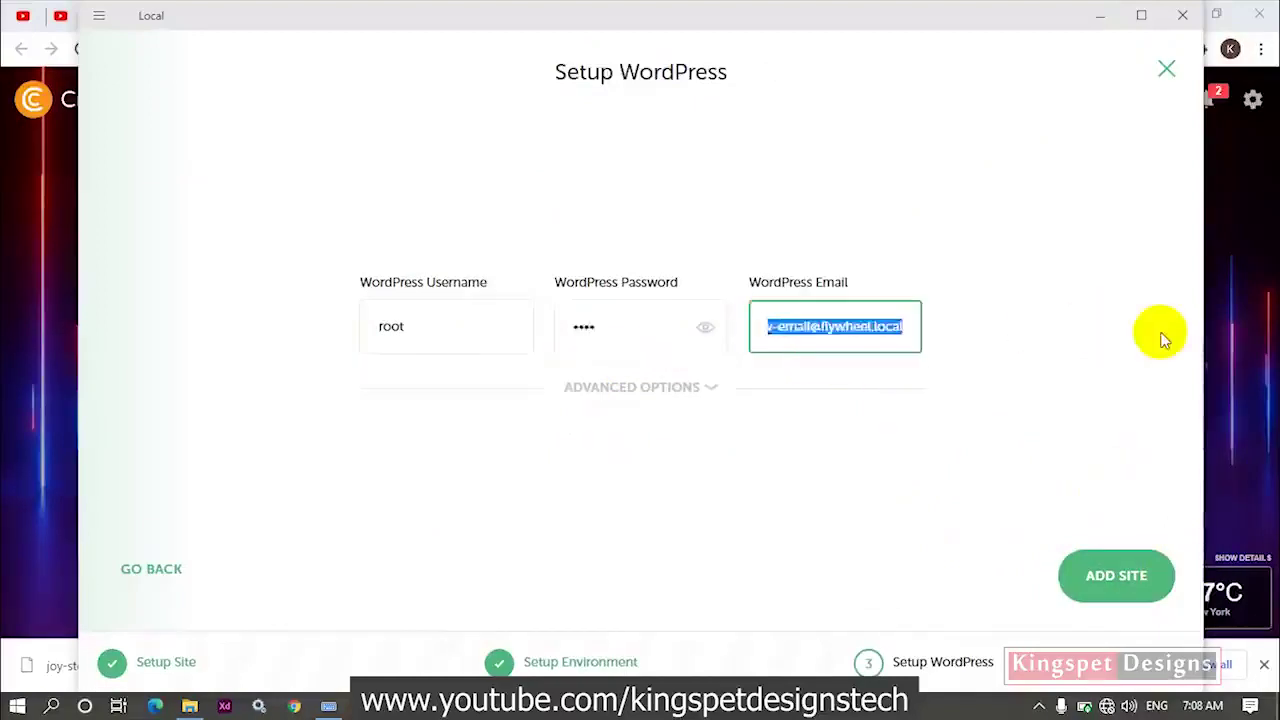
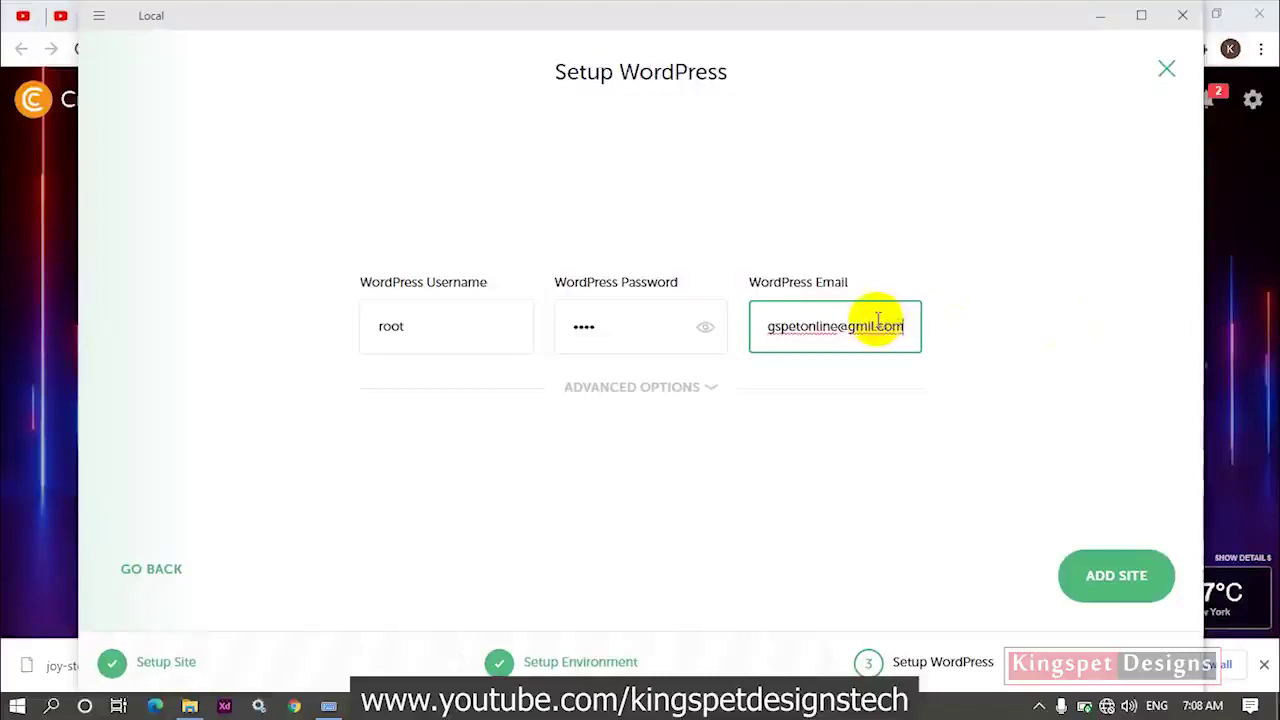
Add the joy site and let Local start it at joy.local with WordPress 5.2.1.
click(1109, 574)
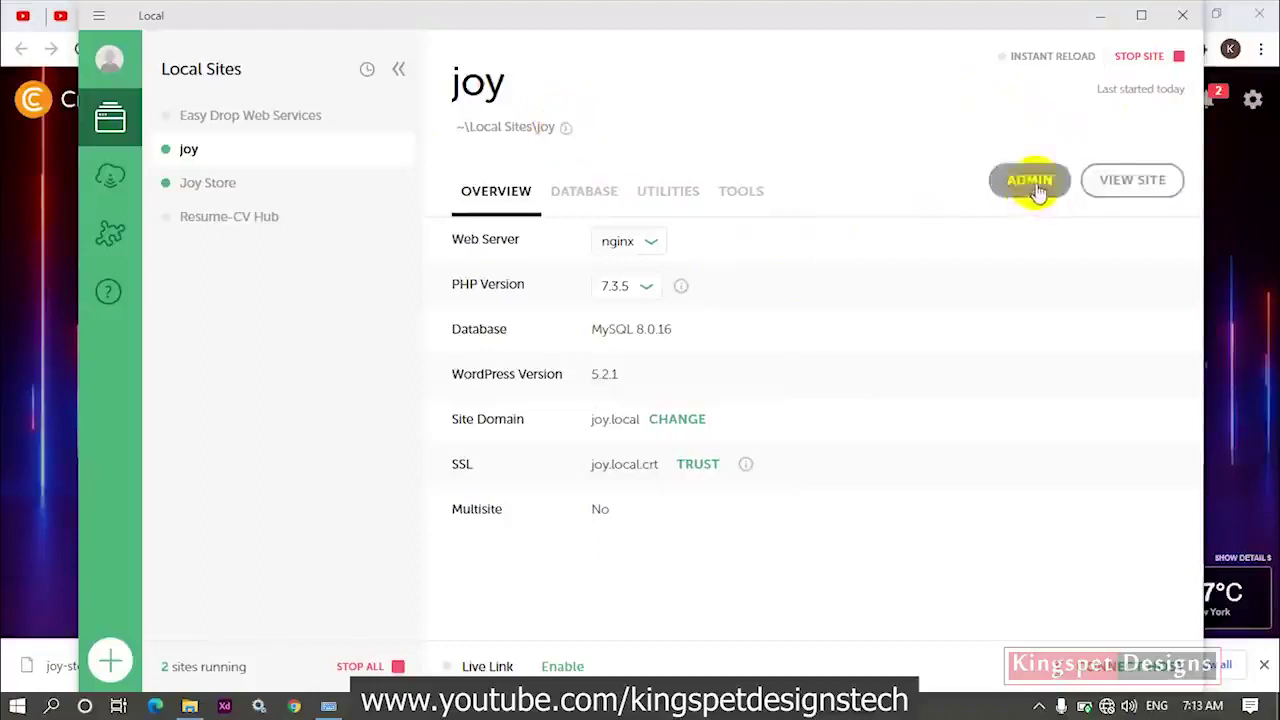
Open the joy site's admin login and sign in with the saved admin username and password.
click(1105, 182)
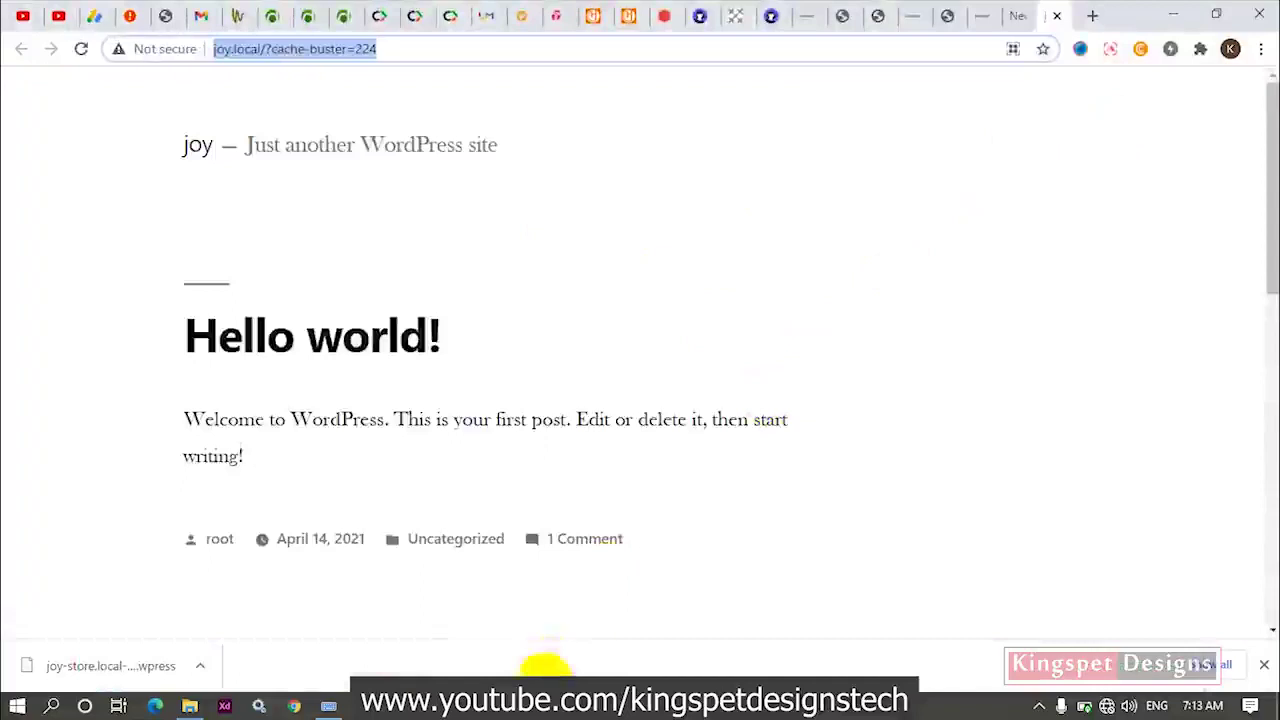
click(548, 700)
click(1038, 182)
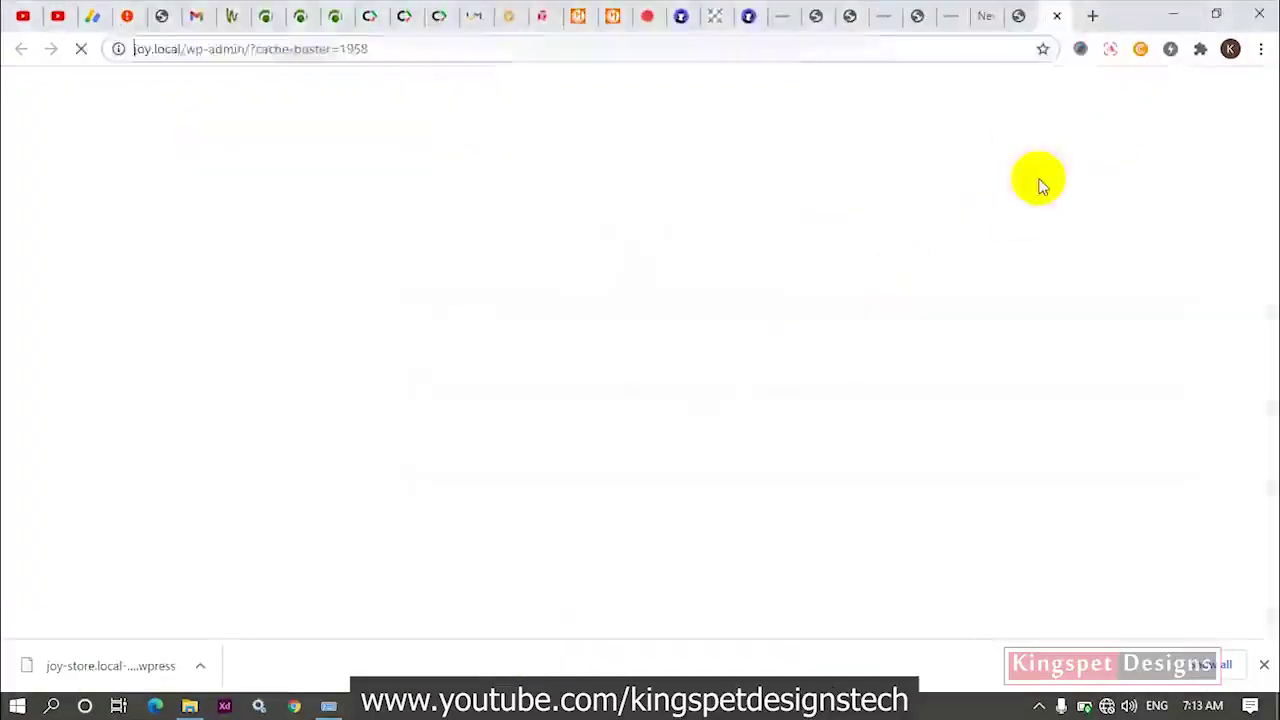
click(543, 333)
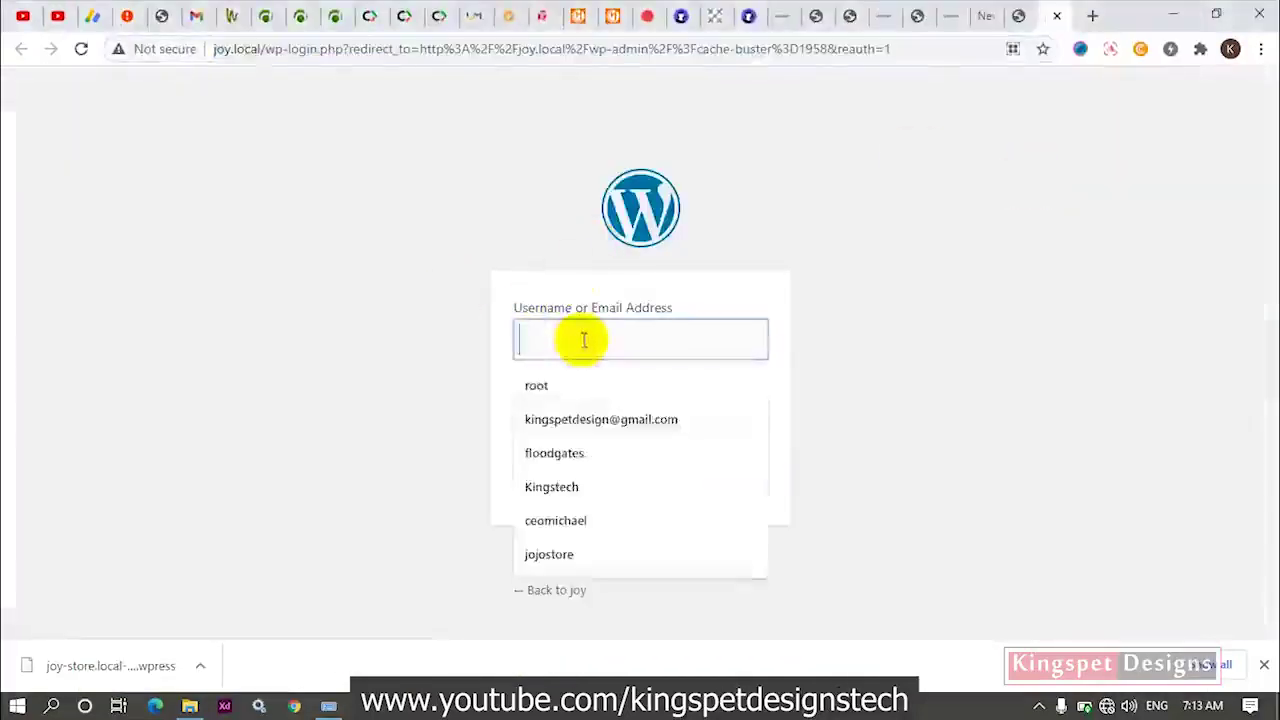
click(573, 388)
click(597, 413)
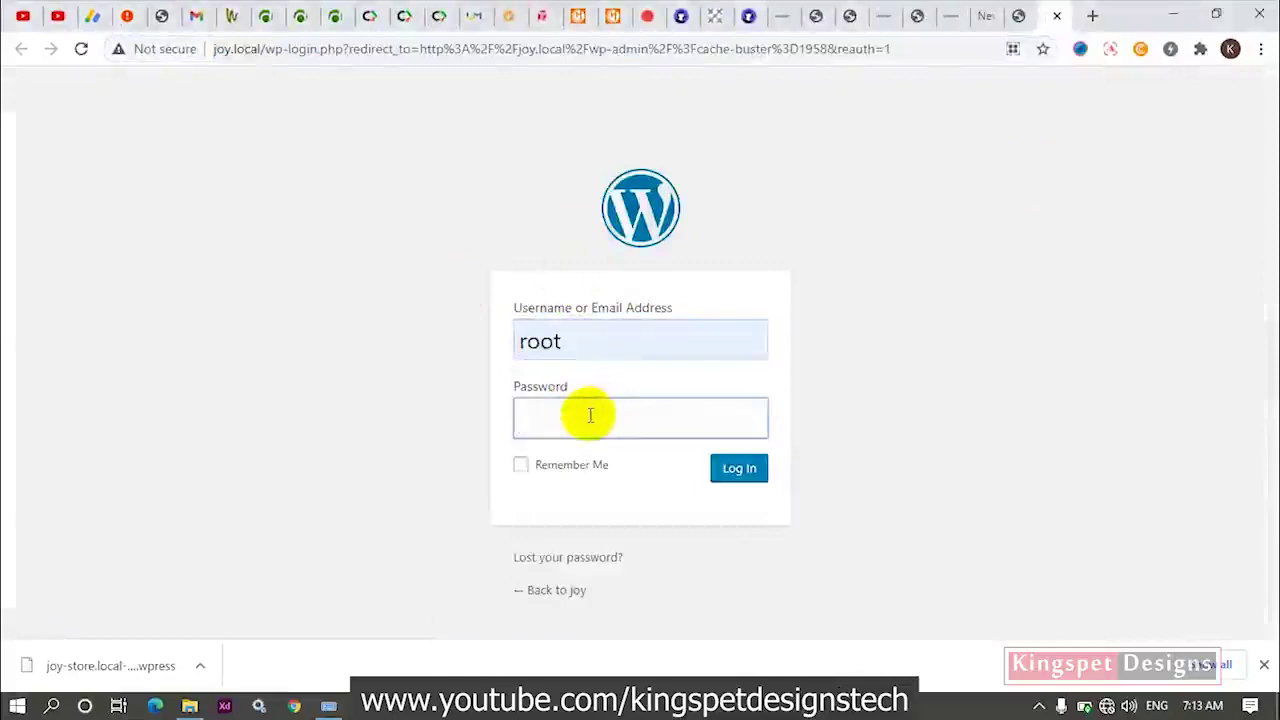
text(r)
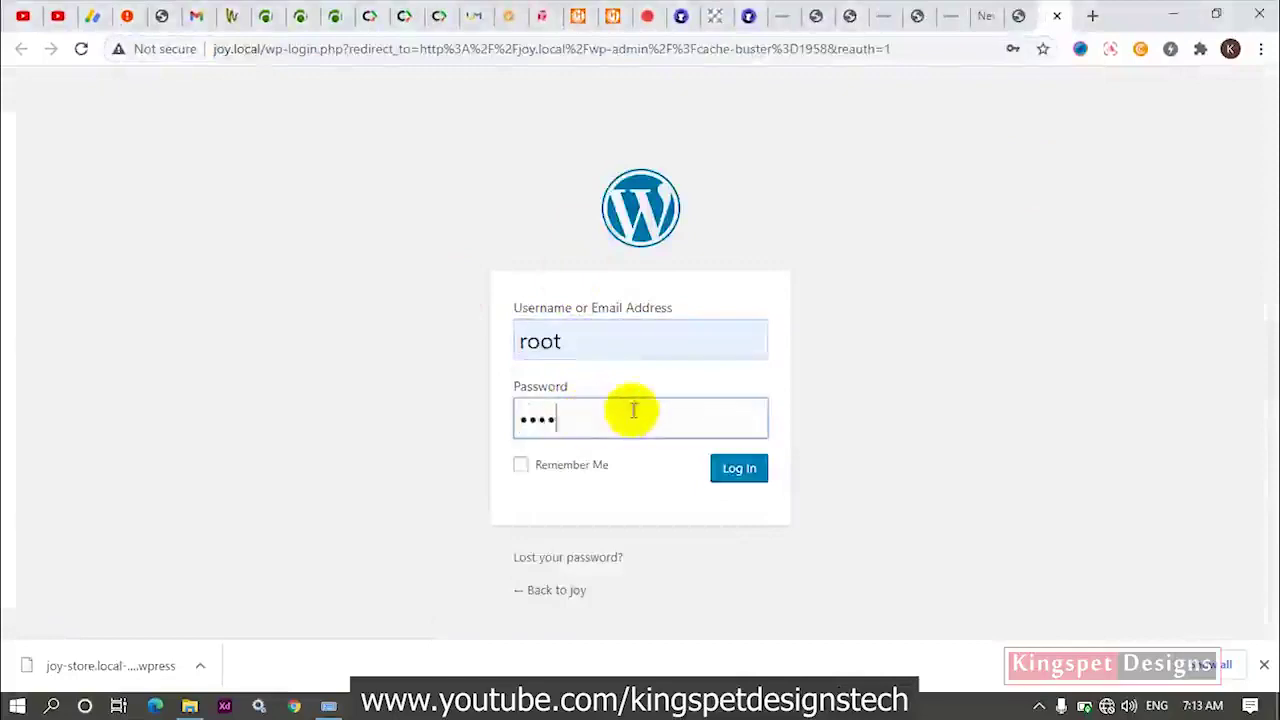
click(737, 467)
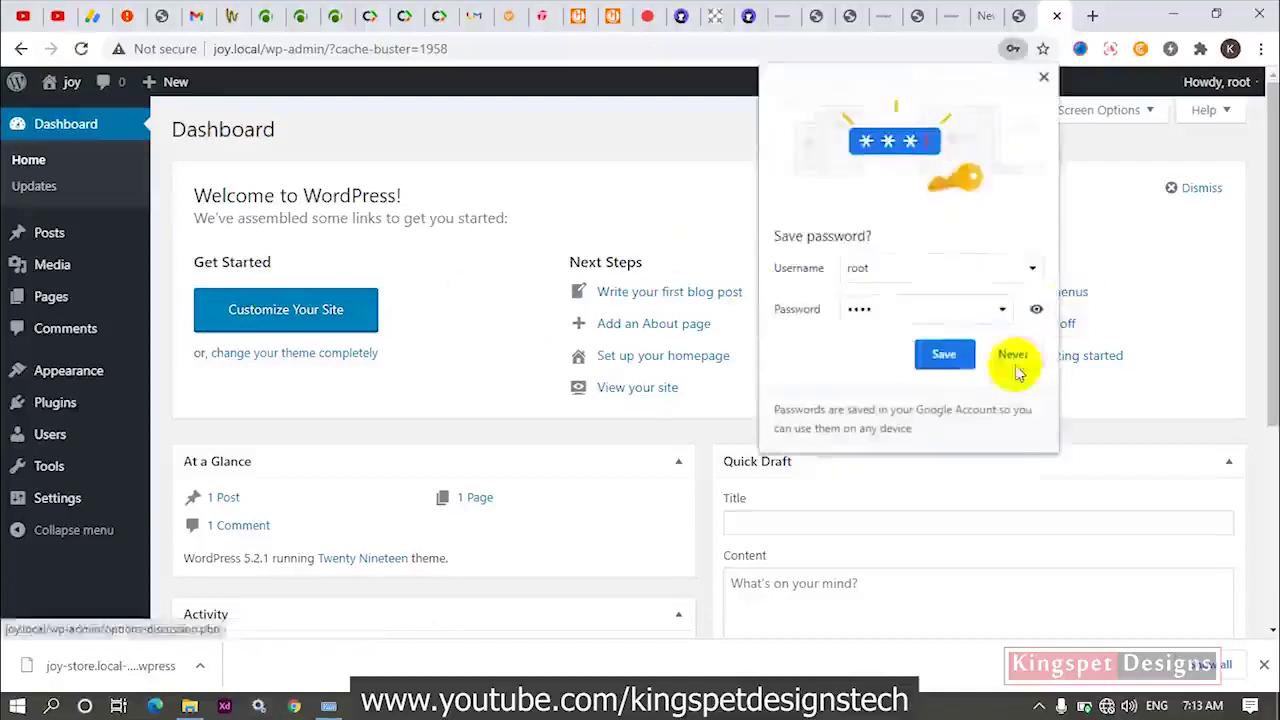
Dismiss the save-password prompt, open Plugins > Add New, then return to Local's joy overview.
click(948, 360)
scroll(657, 534, down, 4)
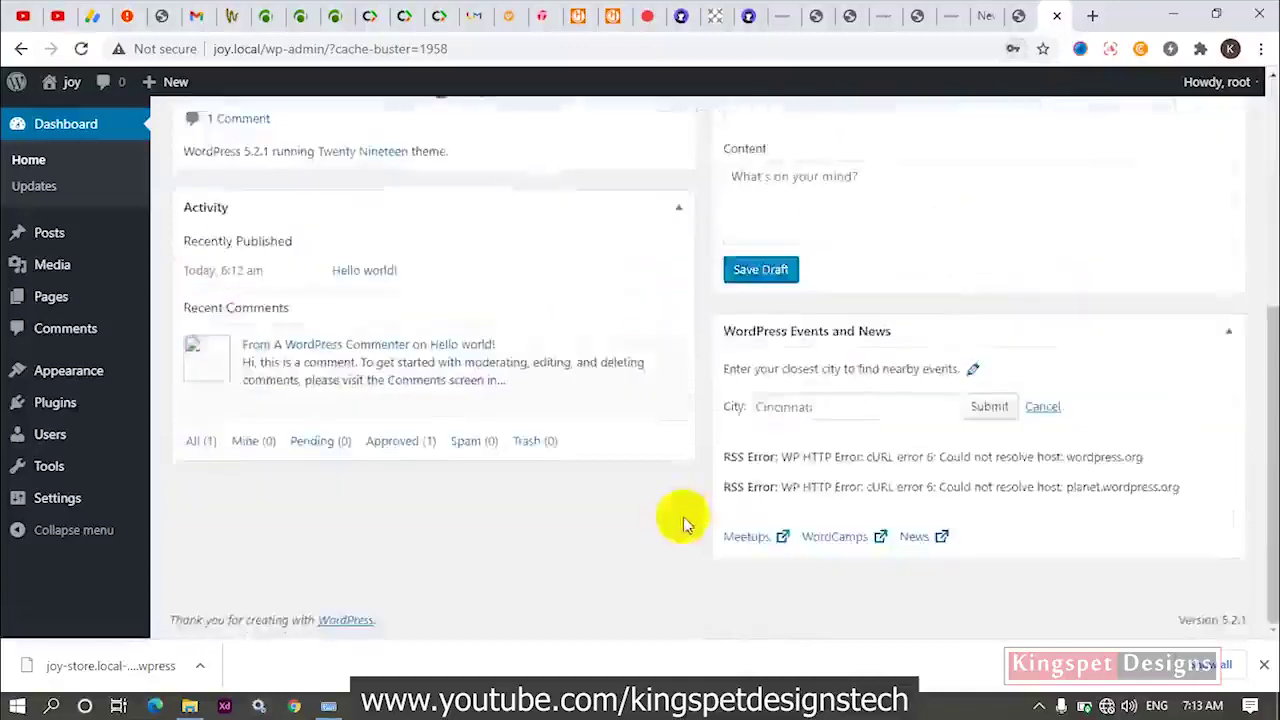
scroll(687, 516, up, 4)
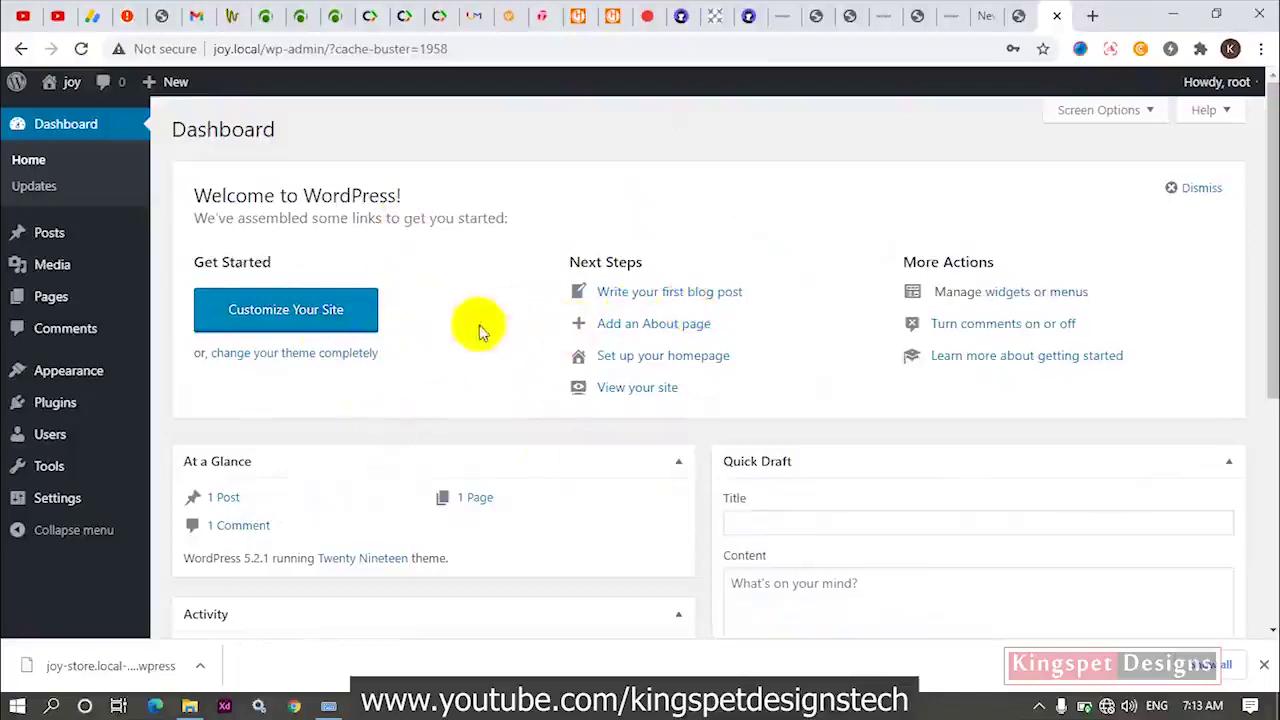
mouse_move(77, 418)
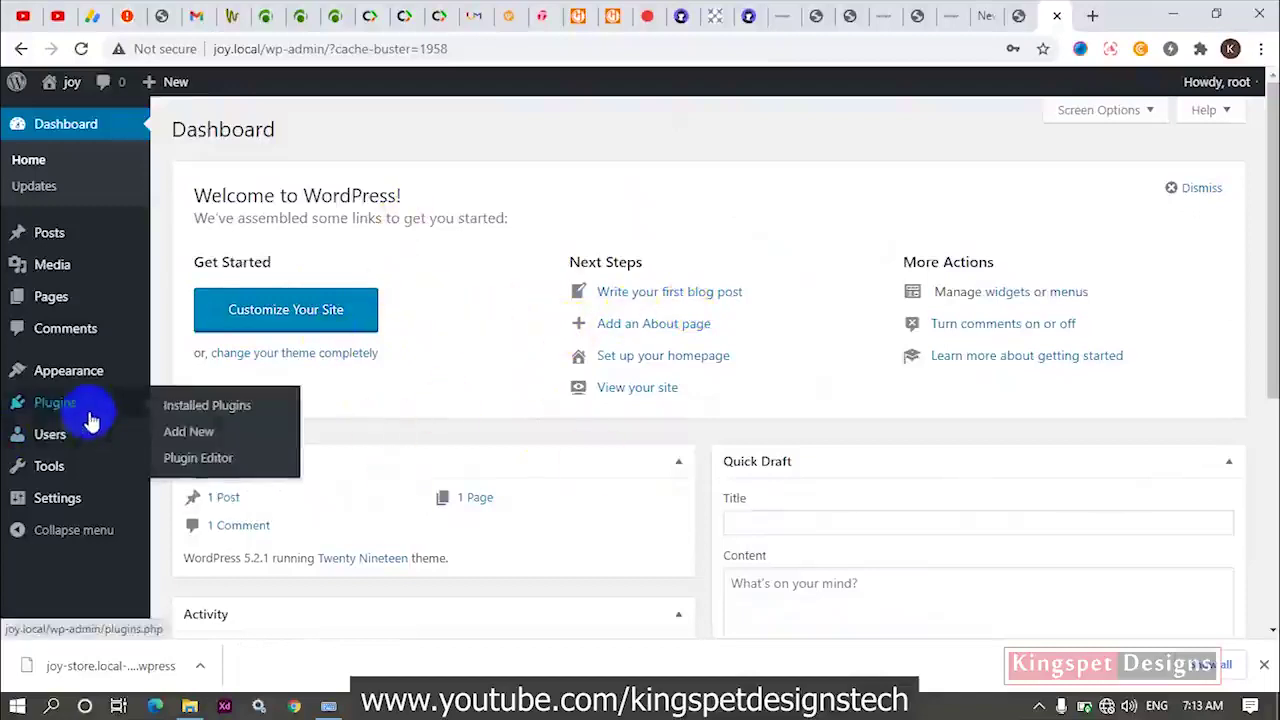
click(203, 438)
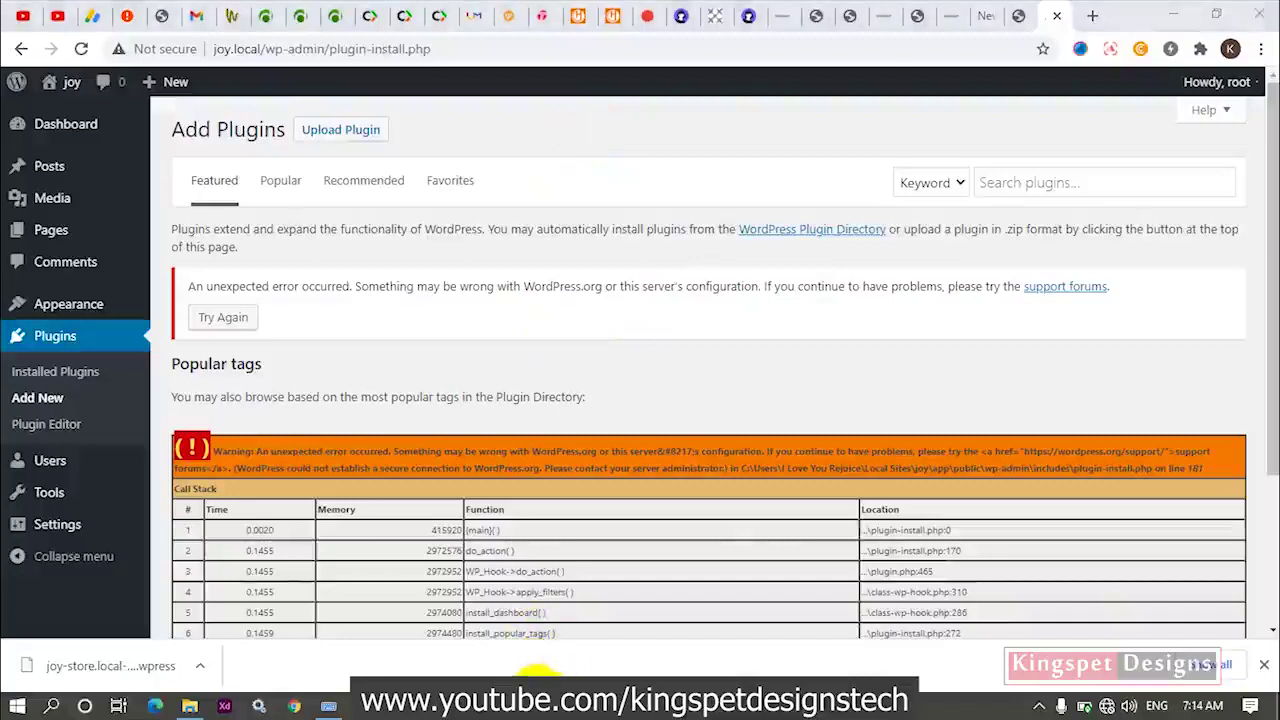
click(398, 706)
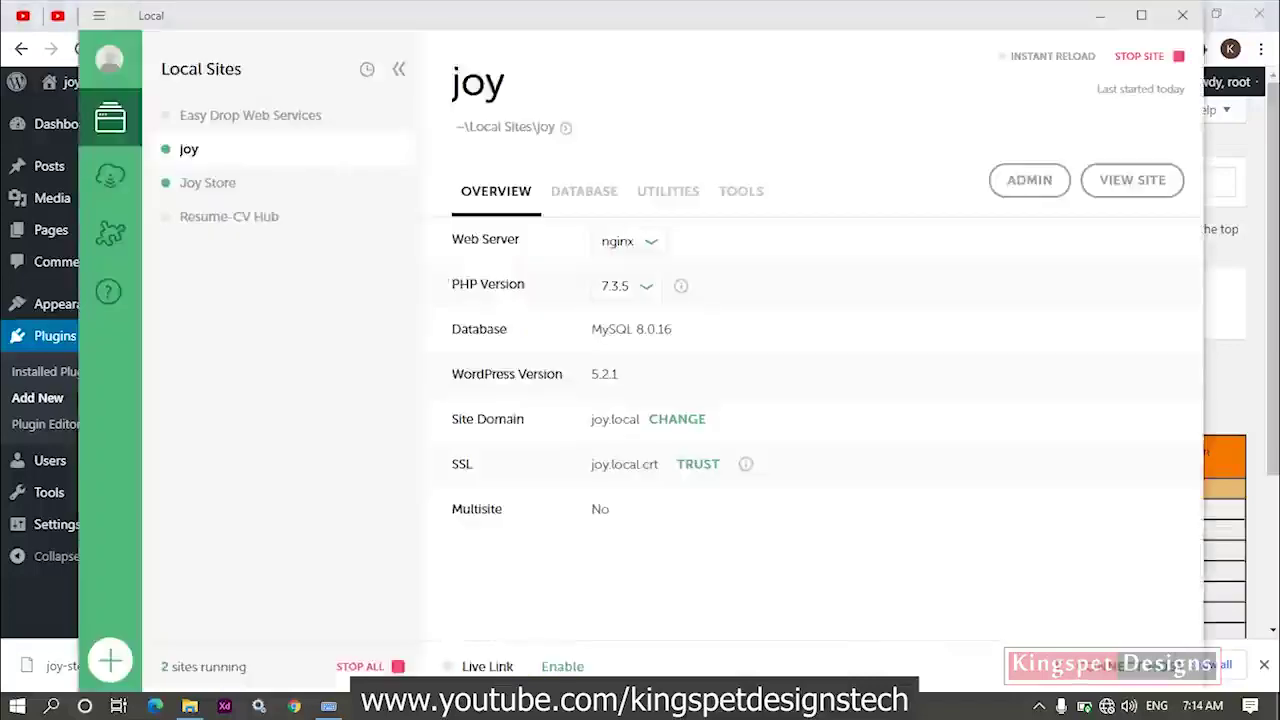
Open the joy site's app/public/wp-content/plugins folder in File Explorer, then go back to Chrome.
click(563, 130)
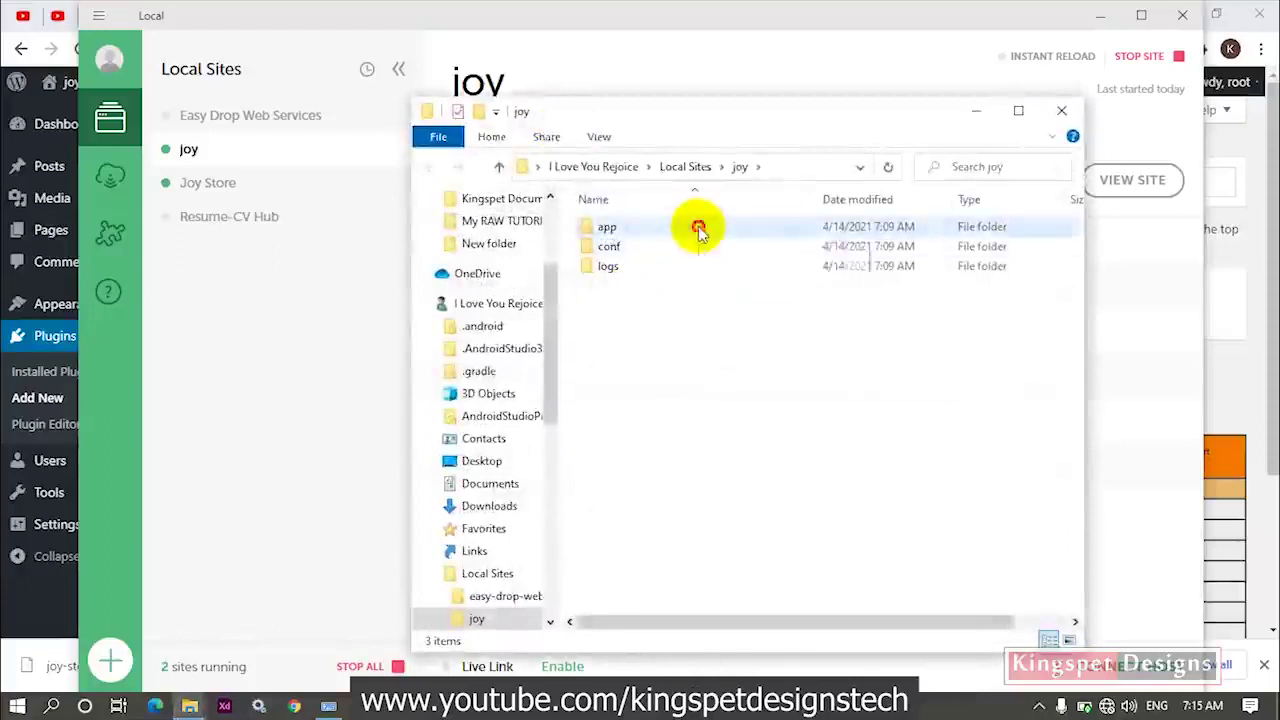
double_click(699, 232)
double_click(699, 230)
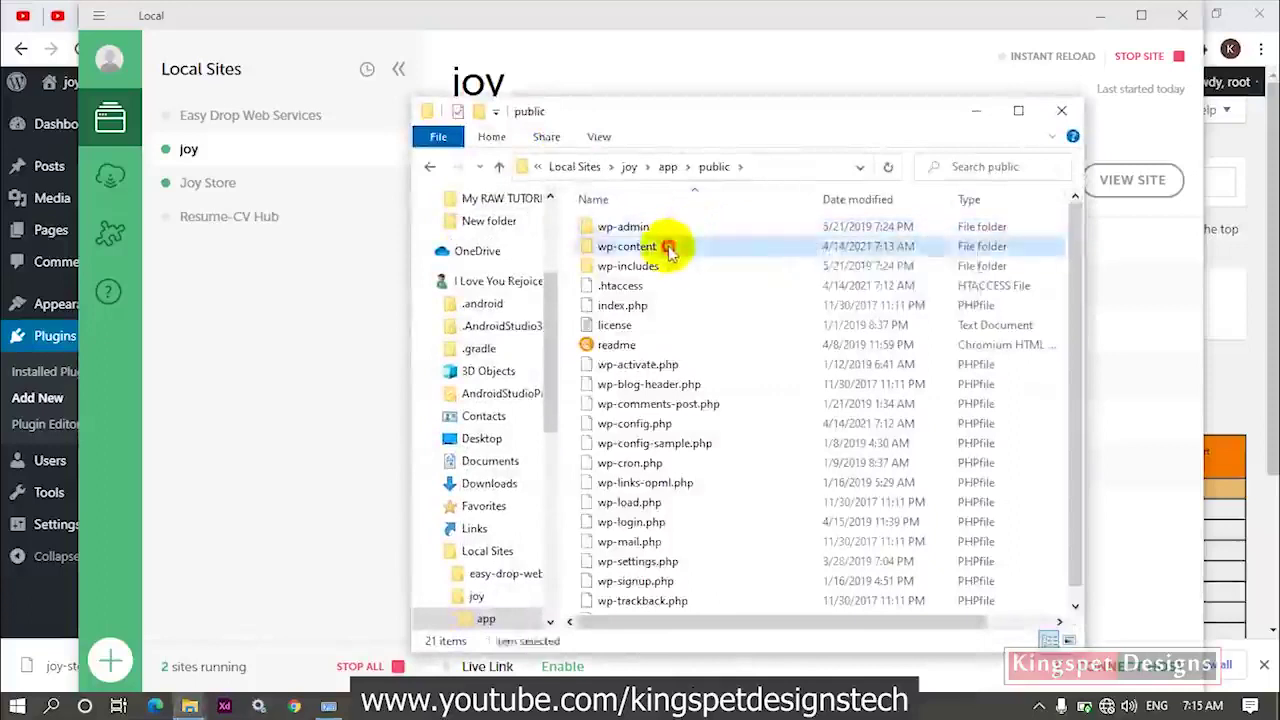
double_click(674, 247)
double_click(684, 229)
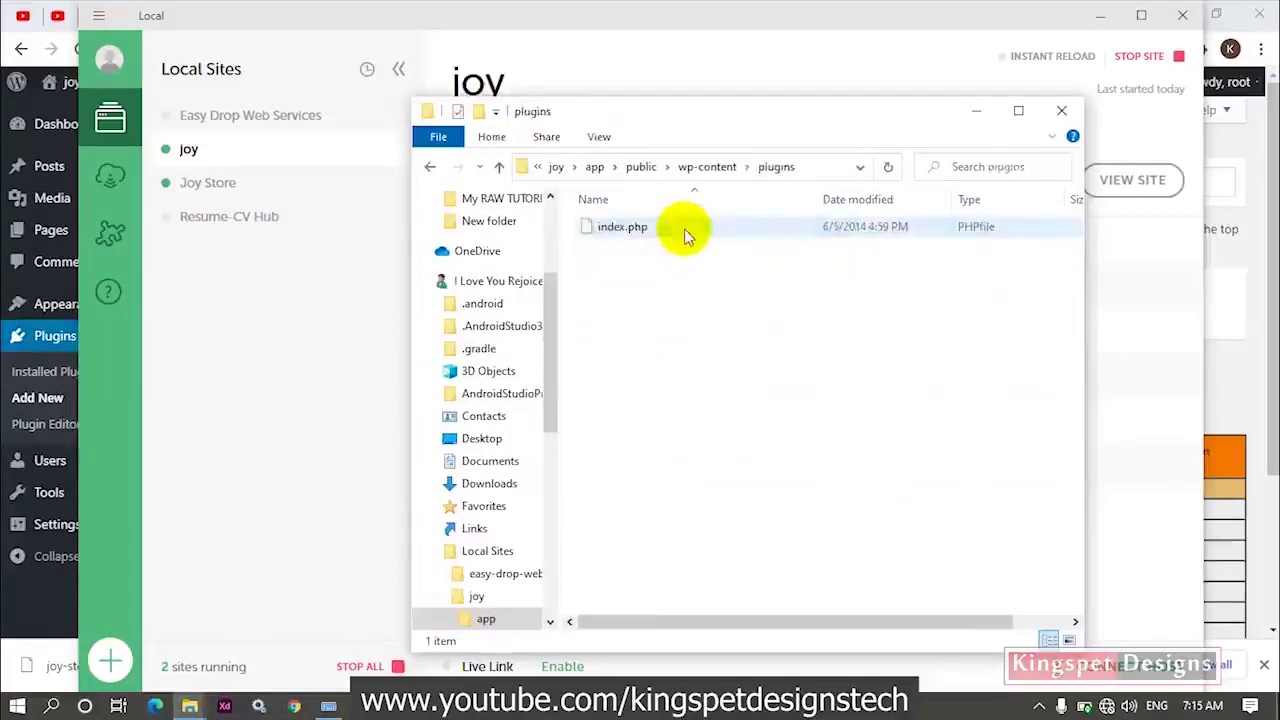
drag(738, 110, 745, 174)
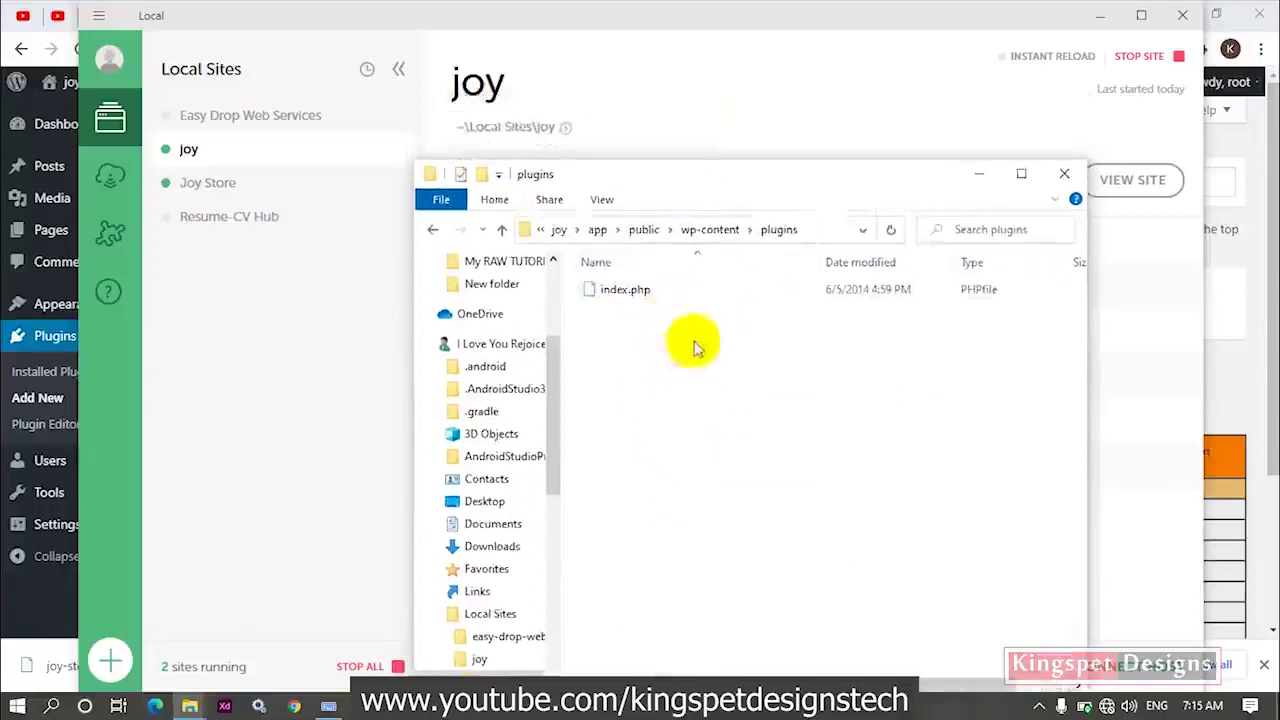
drag(651, 177, 734, 165)
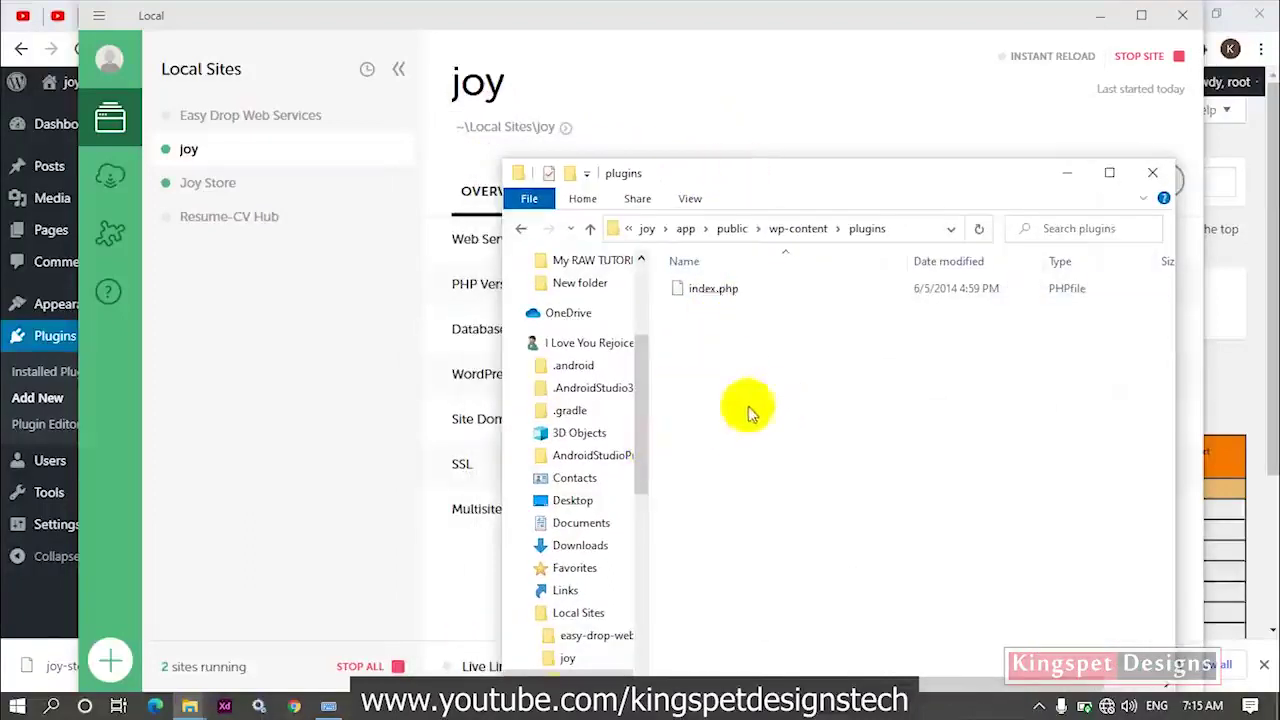
click(1265, 177)
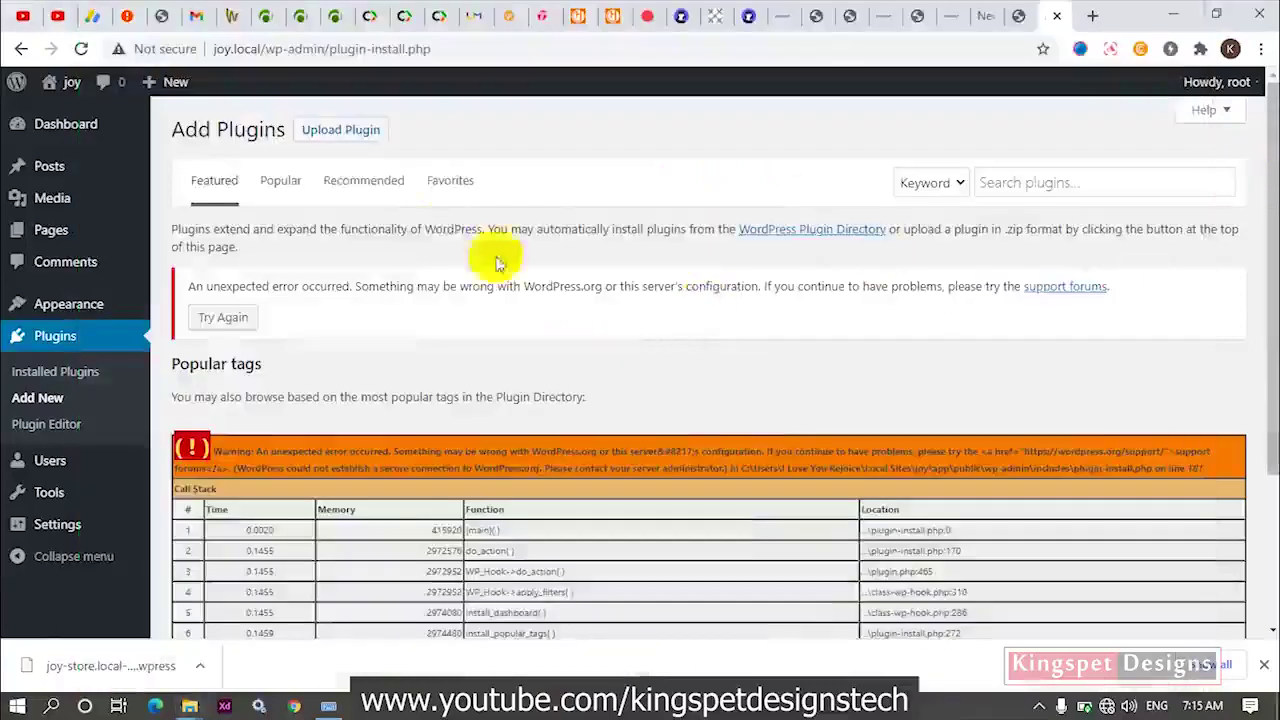
Open the Upload Plugin panel at the top of the Add Plugins page.
click(346, 136)
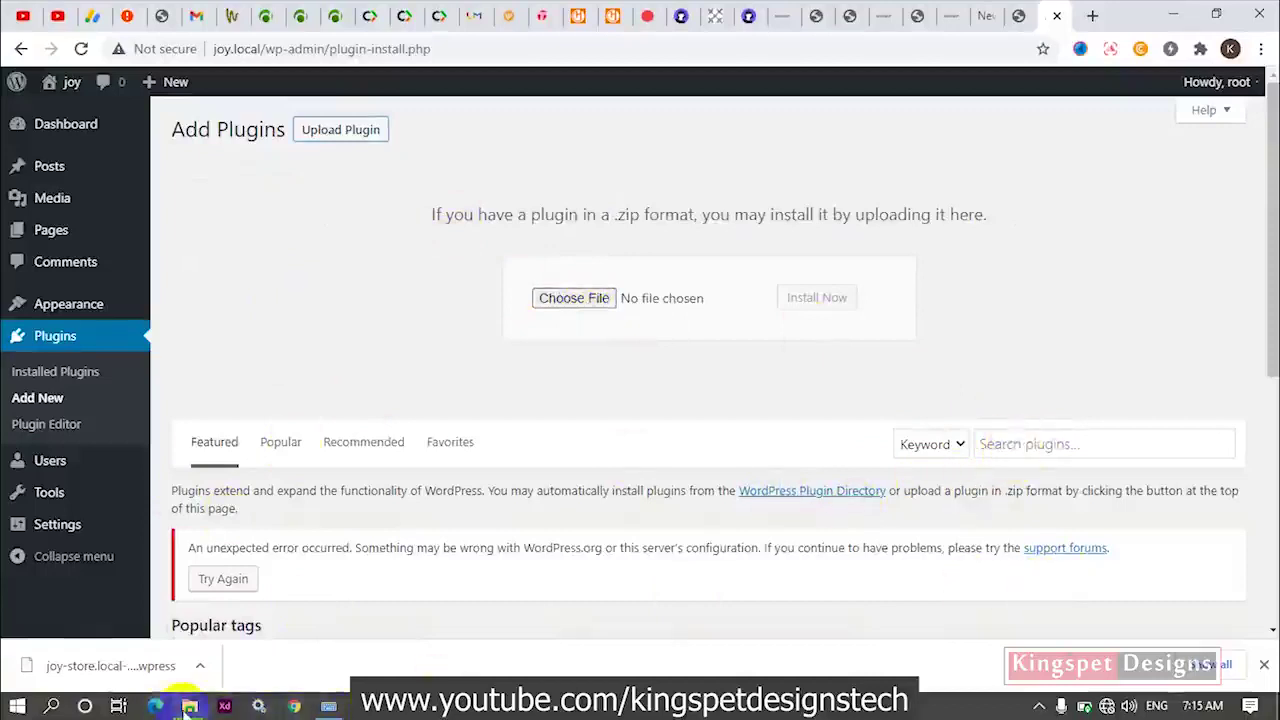
Place the plugin-zips folder window and joy's plugins folder window side by side.
mouse_move(186, 708)
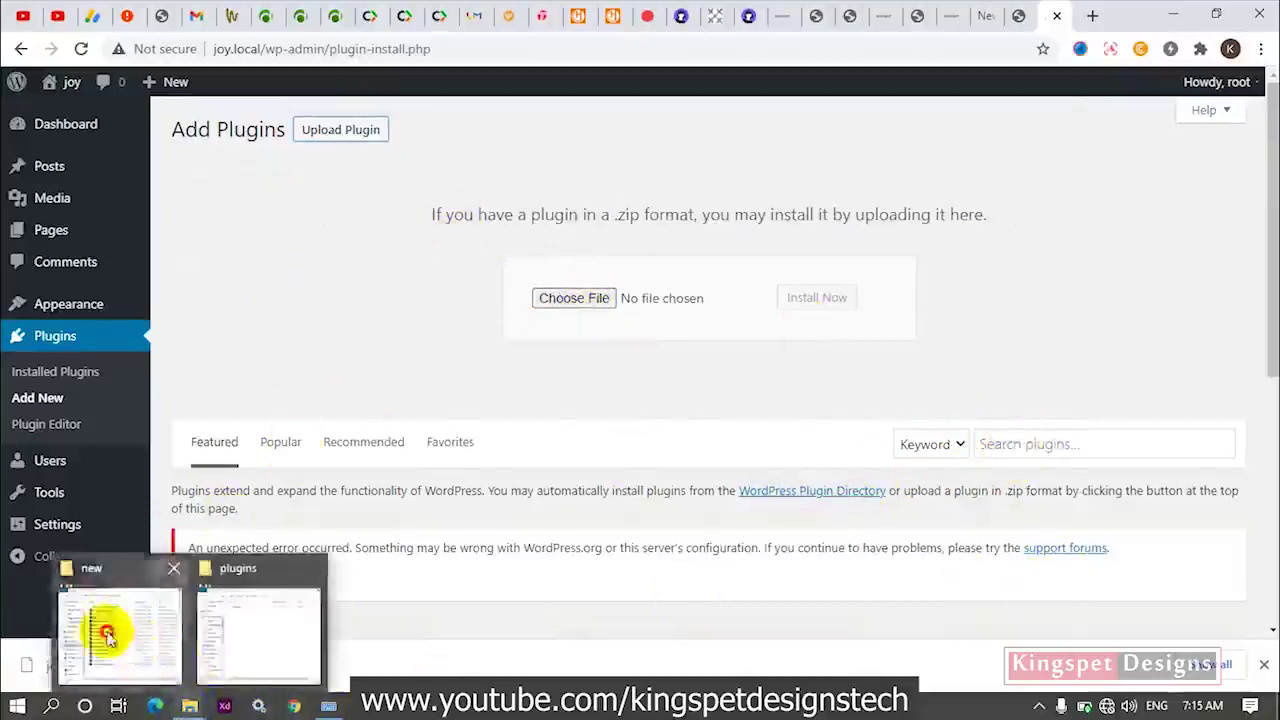
click(100, 625)
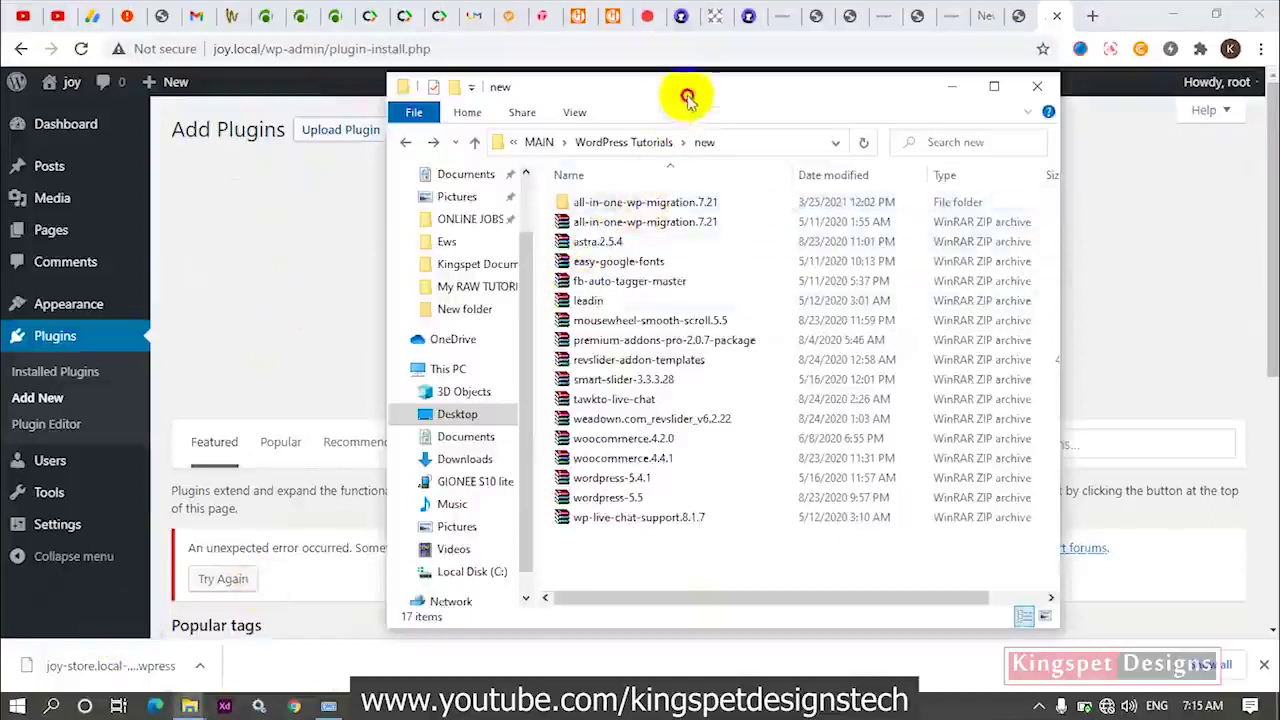
drag(677, 94, 320, 137)
mouse_move(189, 706)
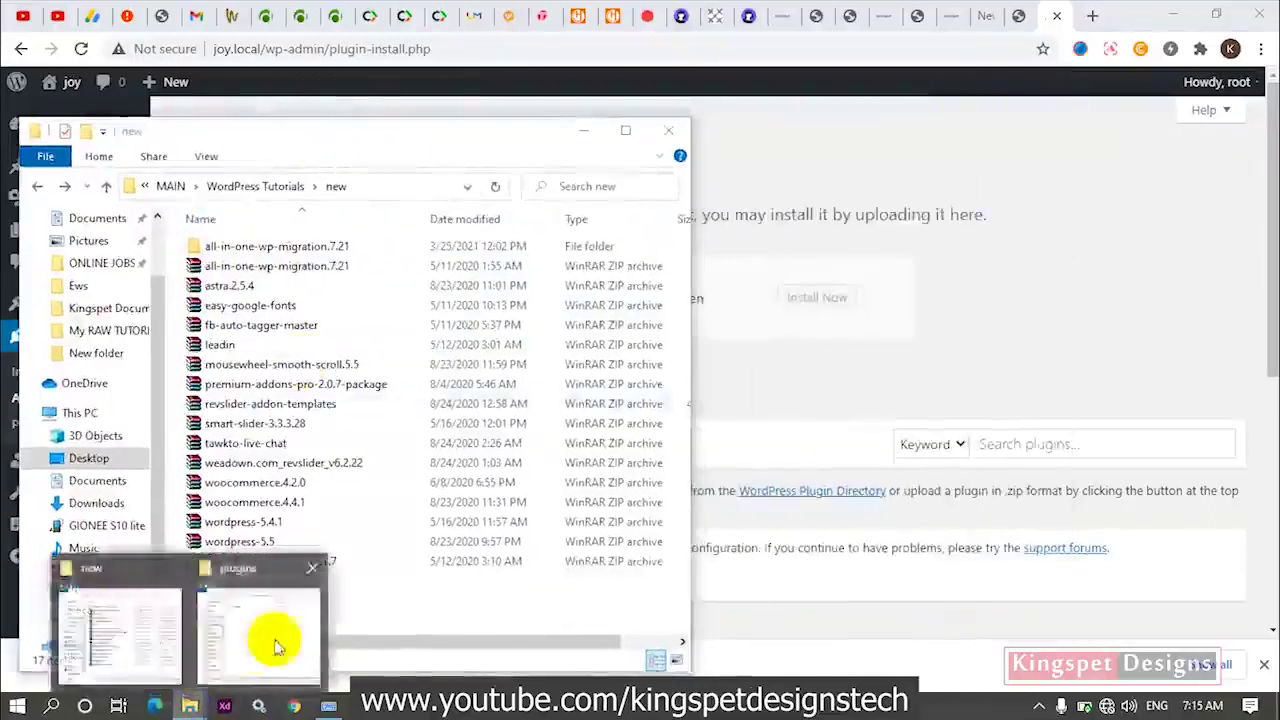
click(257, 651)
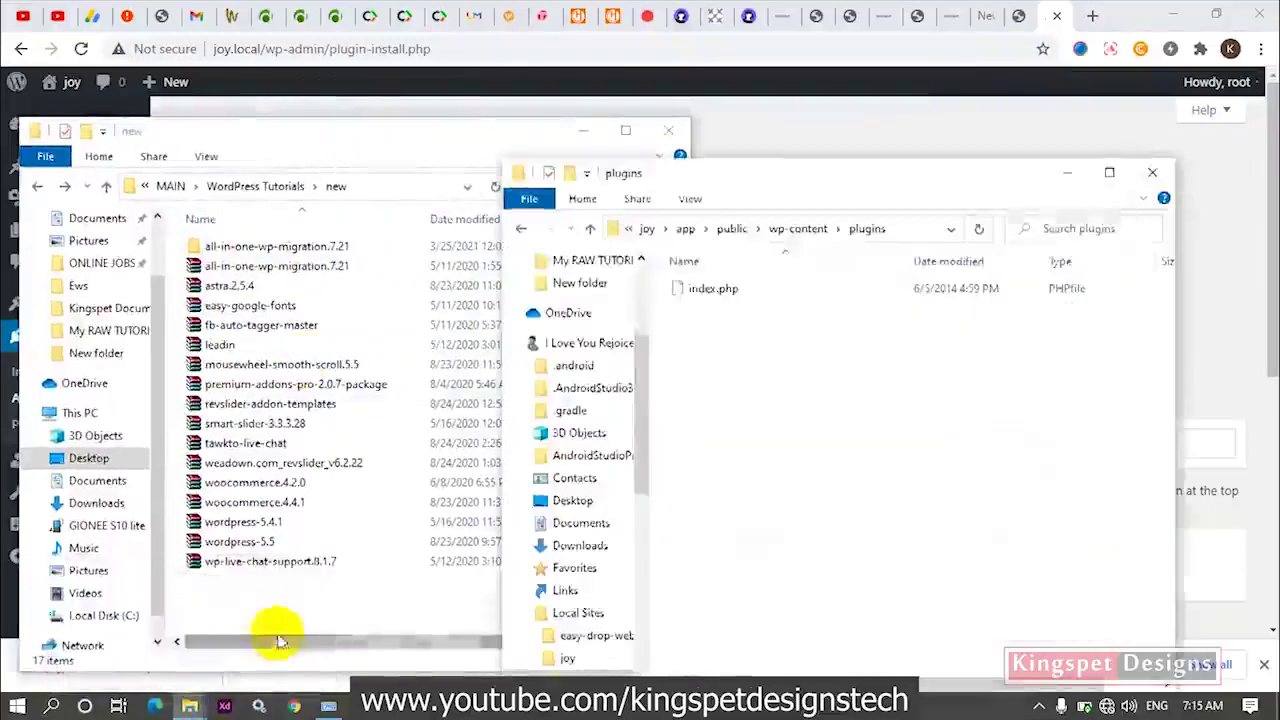
Drag the inner all-in-one-wp-migration folder from all-in-one-wp-migration.7.21 into joy's plugins folder.
double_click(314, 248)
click(358, 246)
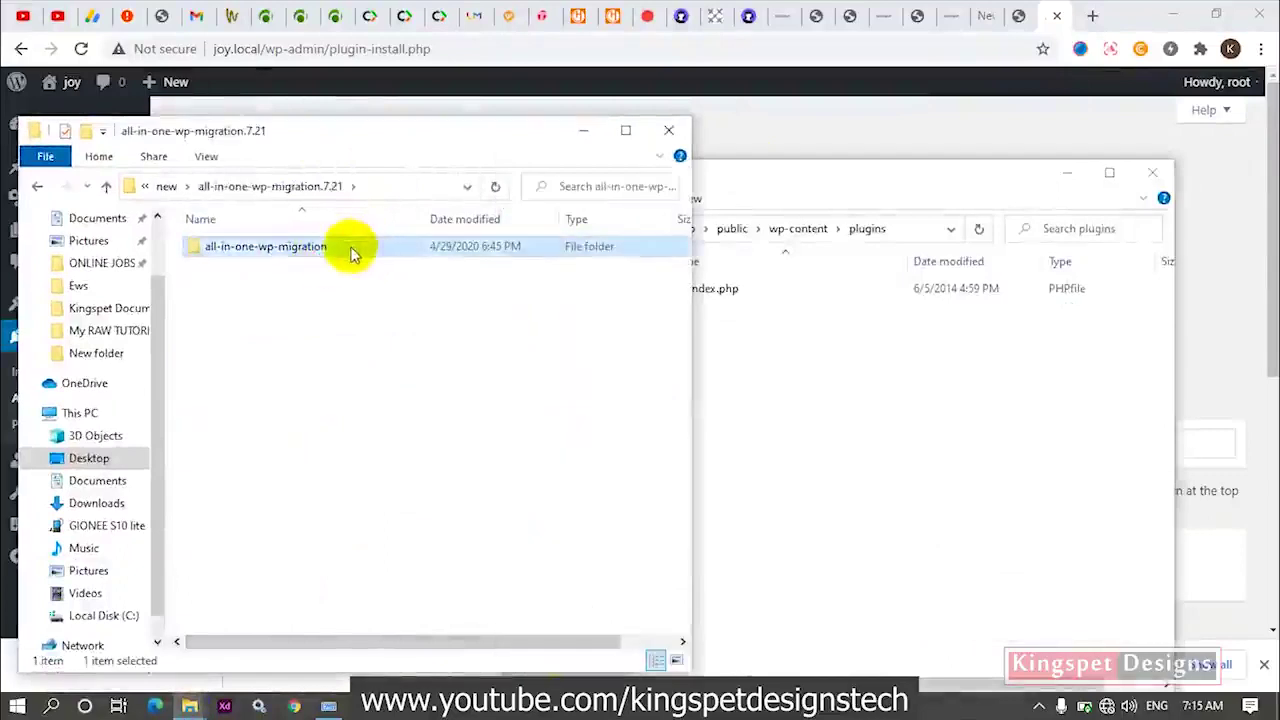
drag(354, 246, 845, 368)
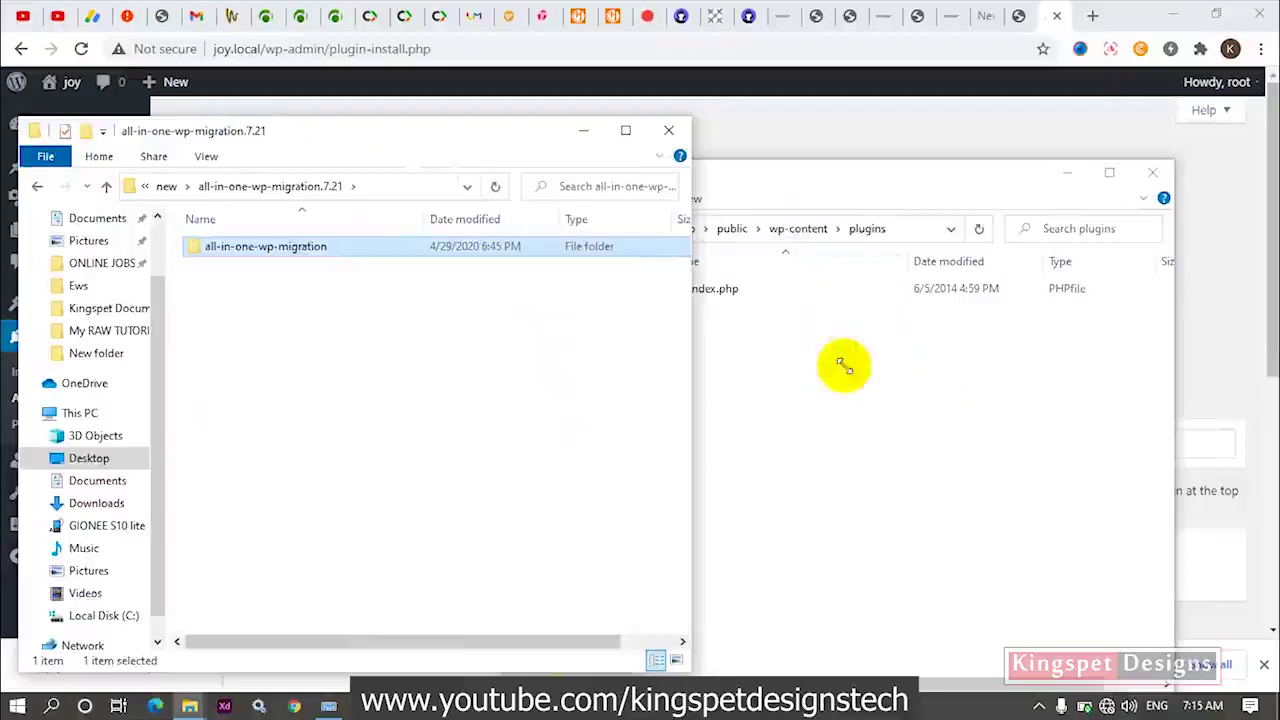
drag(845, 368, 845, 370)
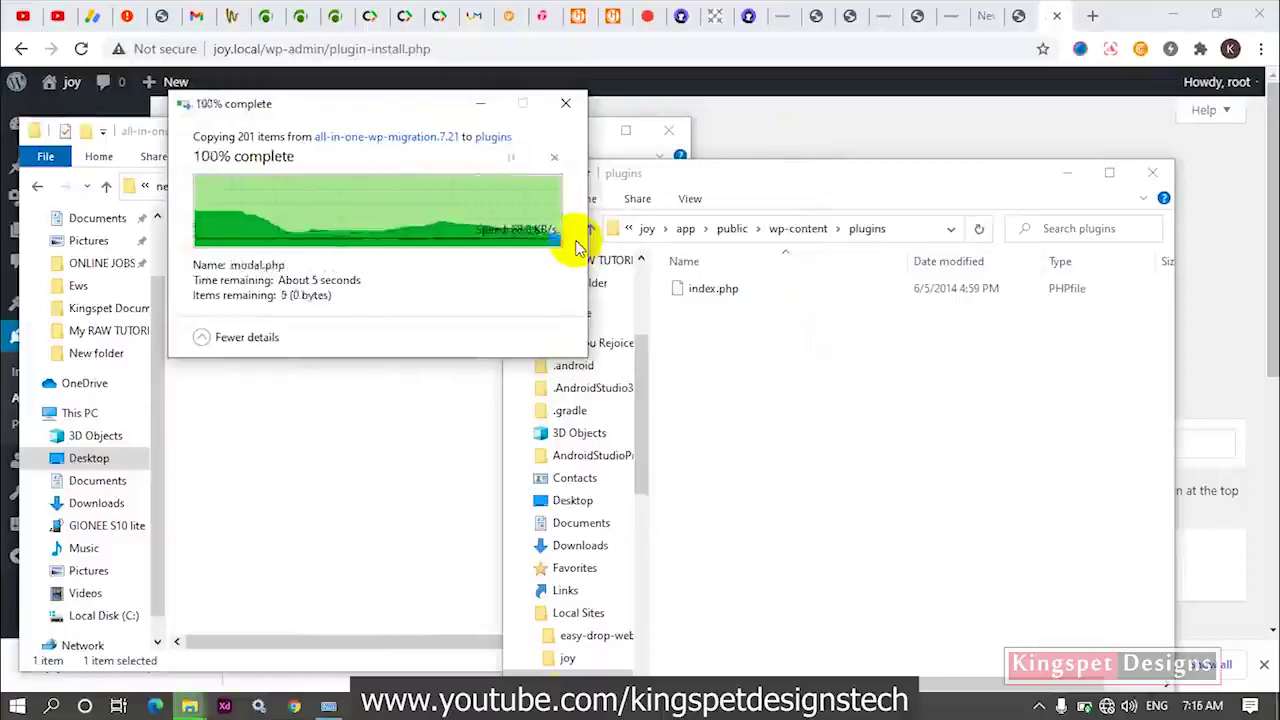
click(846, 132)
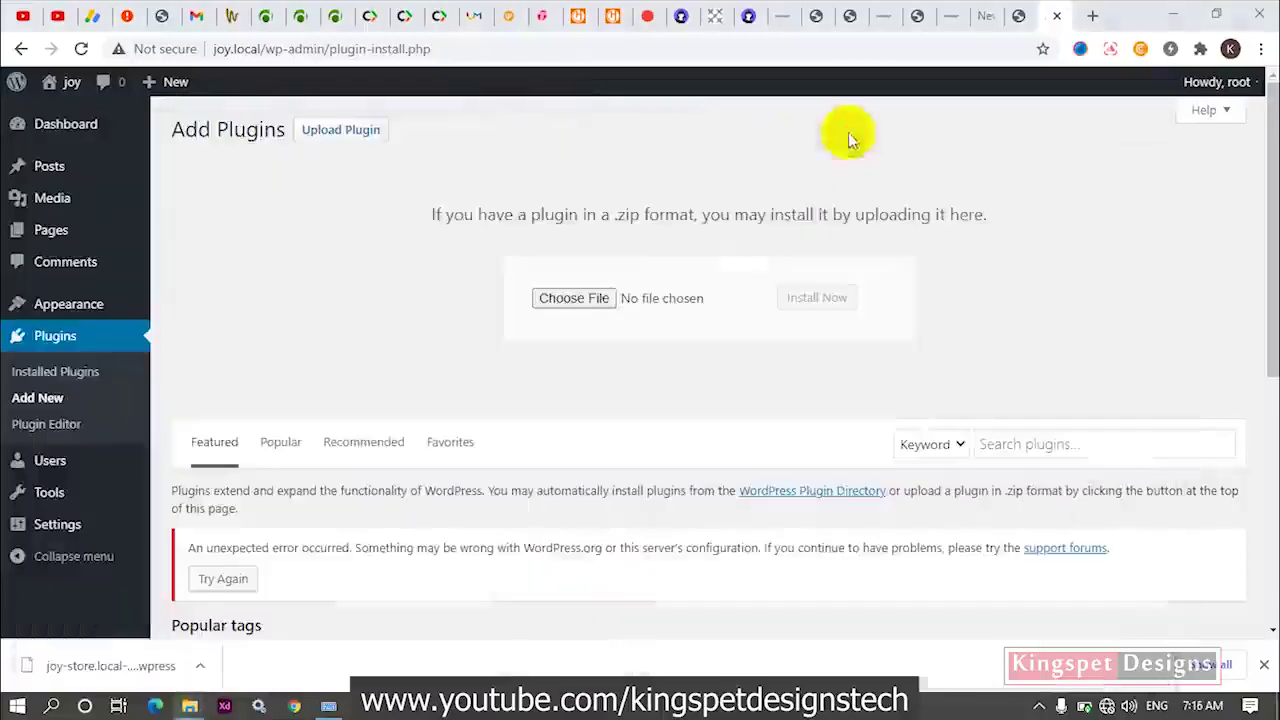
Activate All-in-One WP Migration under Installed Plugins and open its Import page.
click(78, 375)
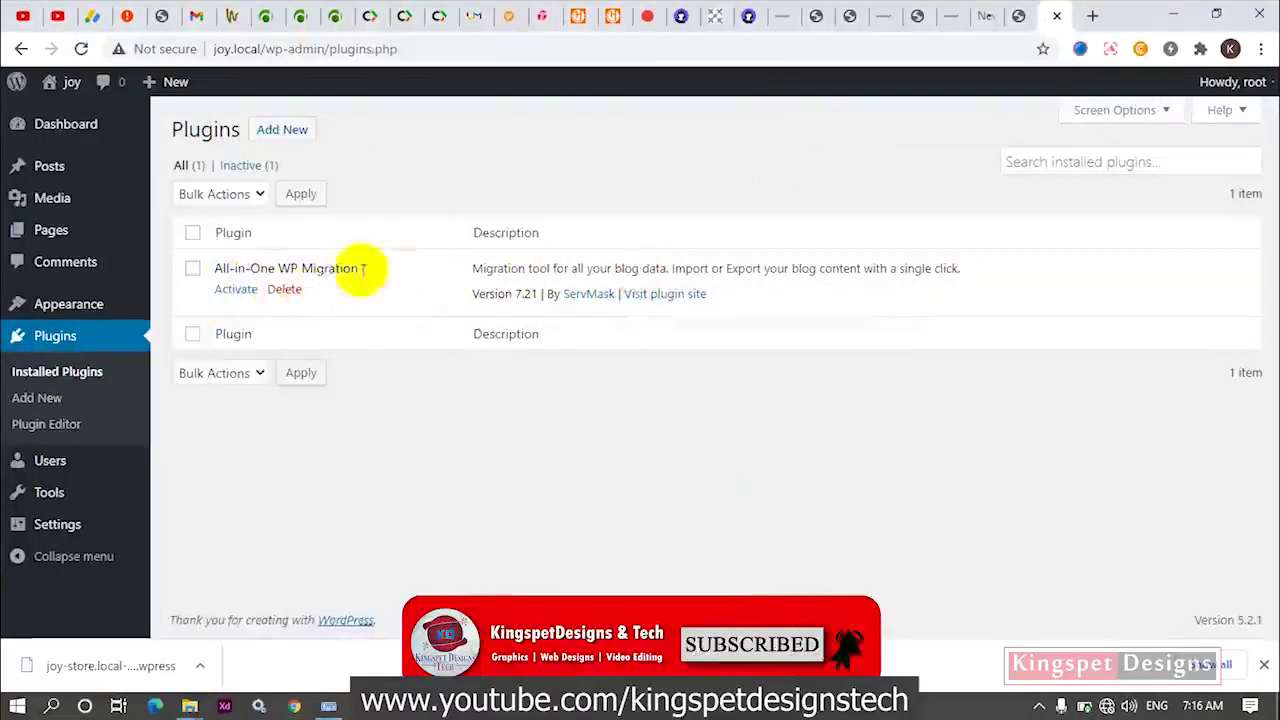
click(238, 291)
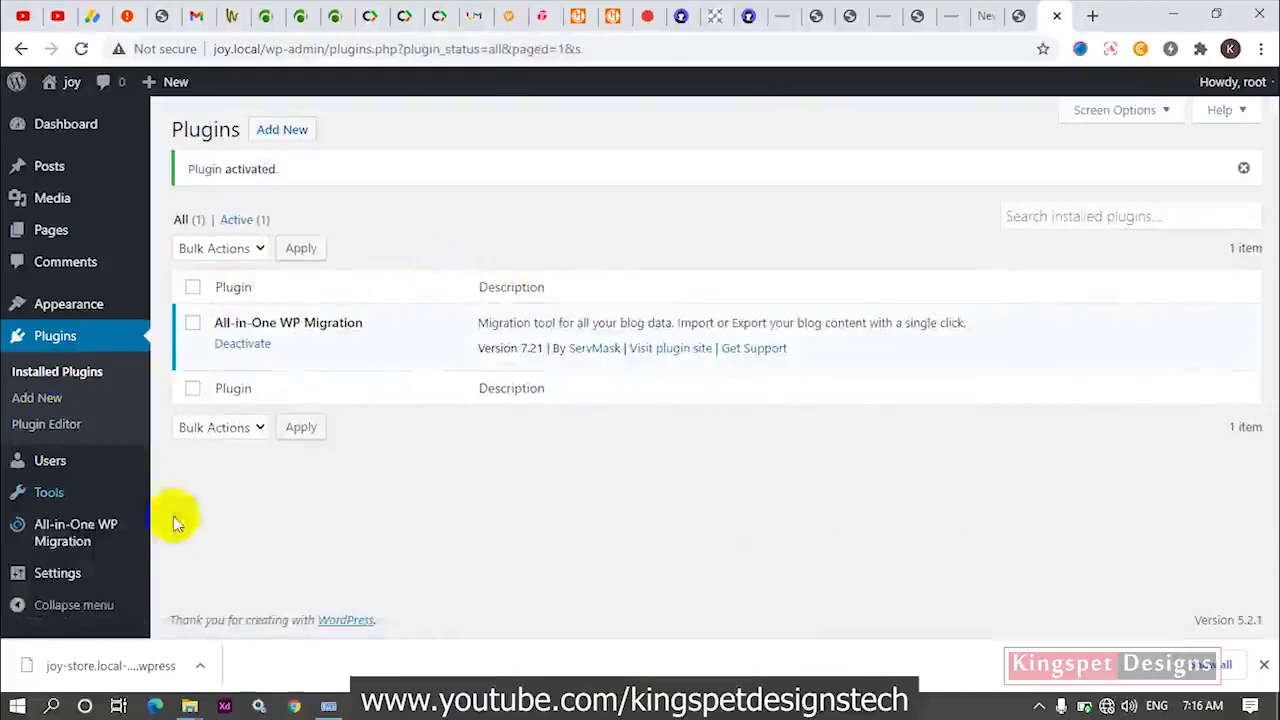
mouse_move(38, 540)
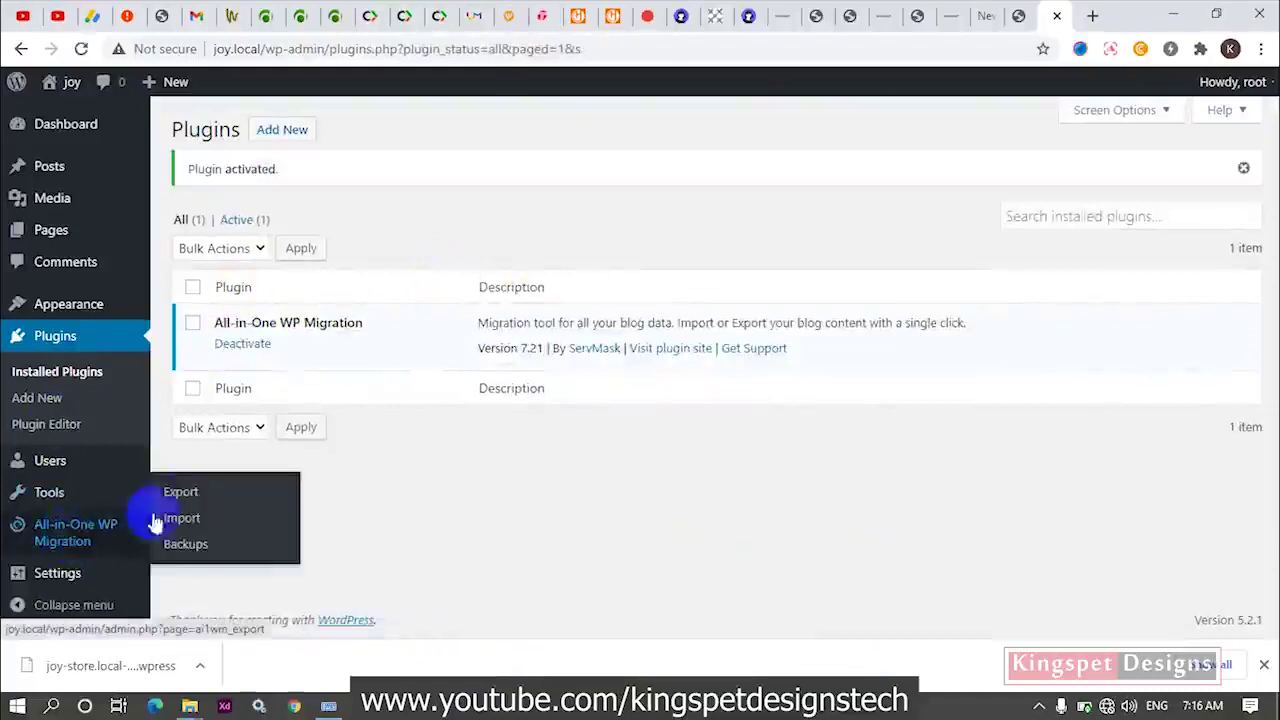
click(187, 528)
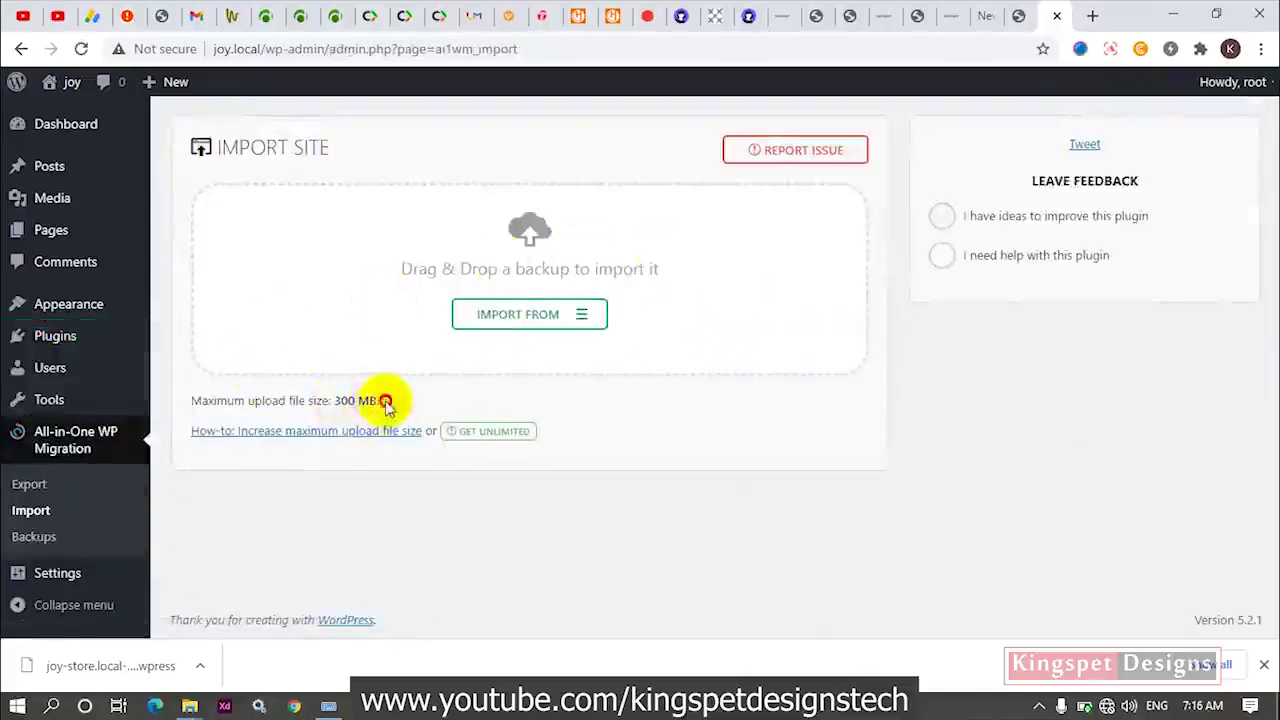
Note the 300 MB maximum upload size, then bring File Explorer back to the front.
drag(386, 402, 338, 401)
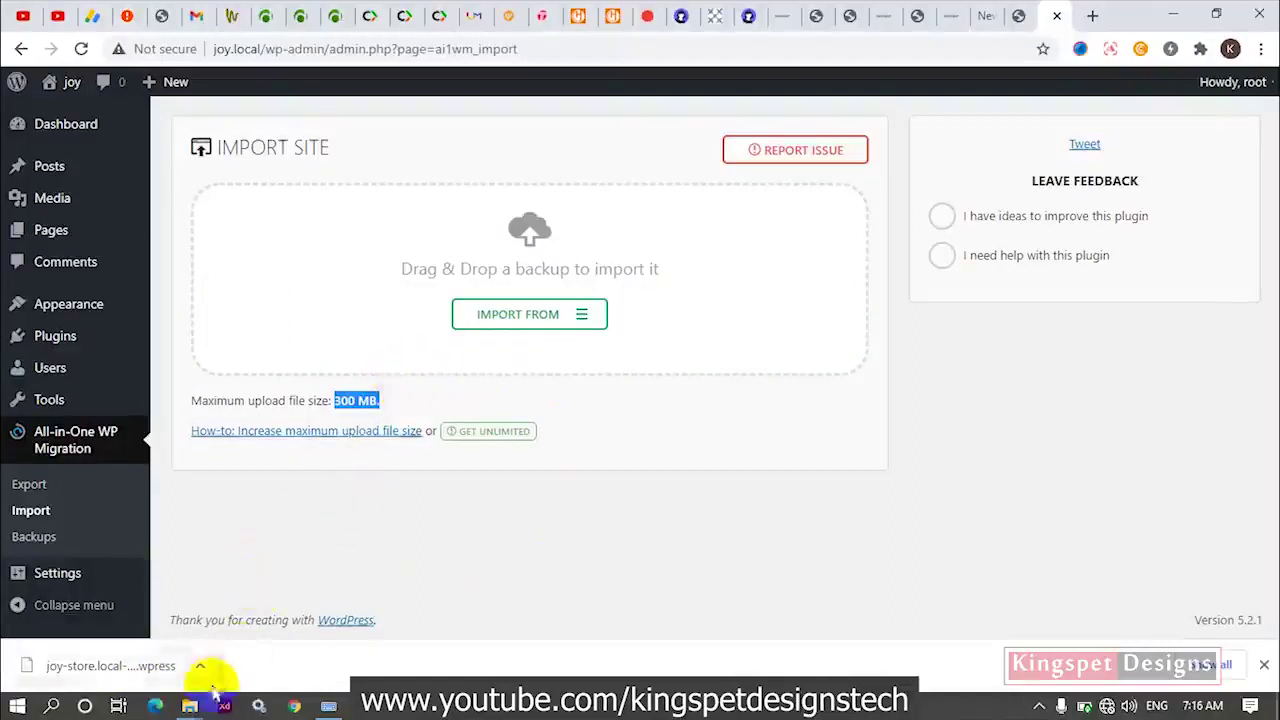
click(306, 523)
click(189, 706)
Navigate from joy's plugins folder up to the joy site folder and into conf > php.
mouse_move(251, 621)
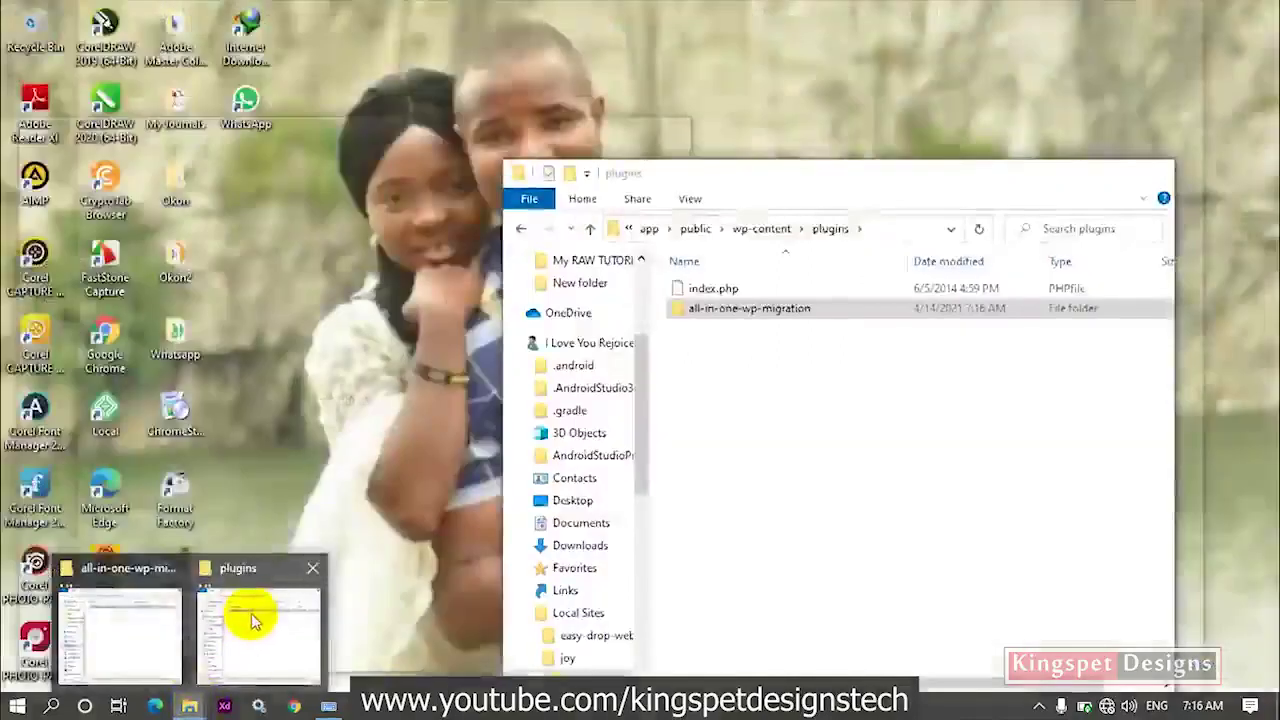
click(251, 621)
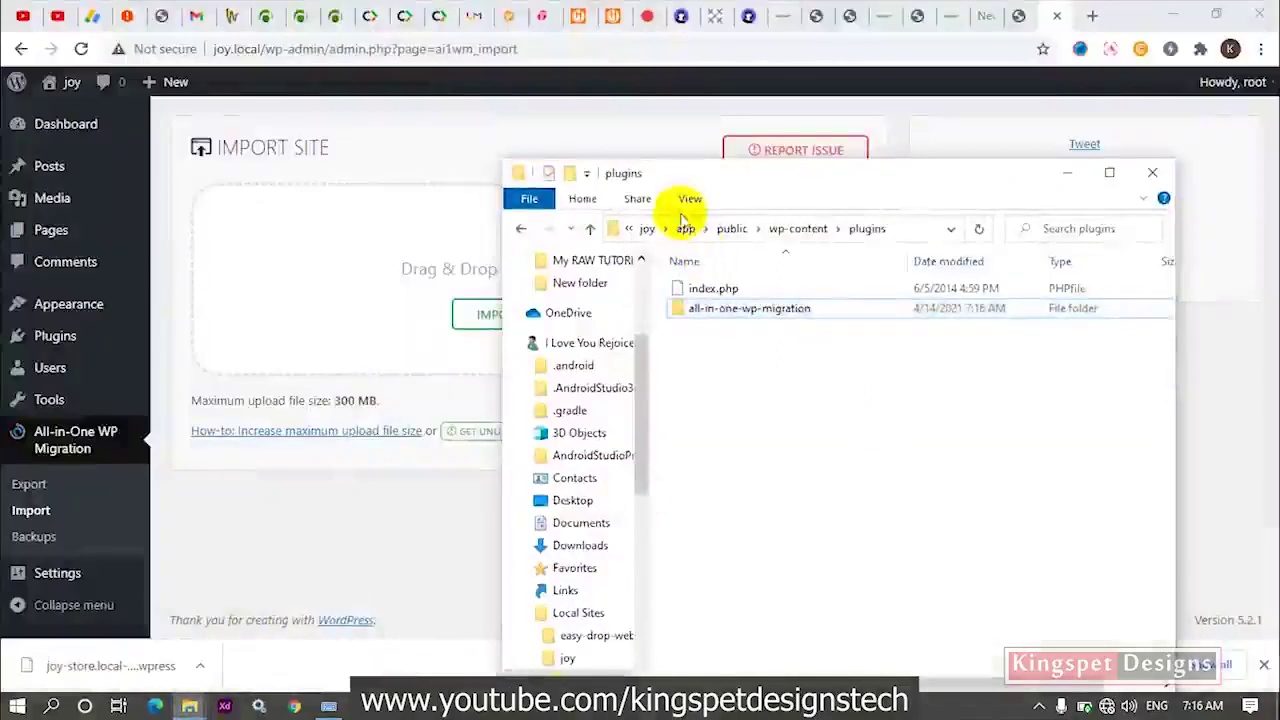
click(684, 228)
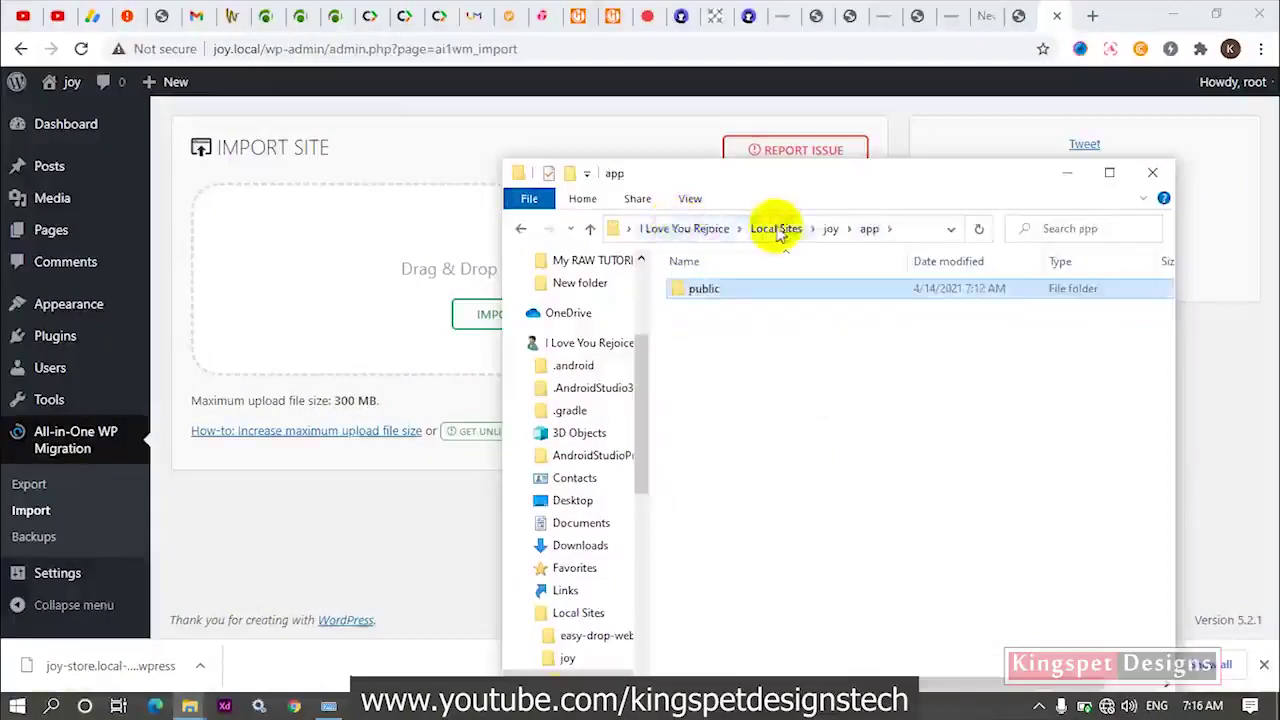
click(827, 229)
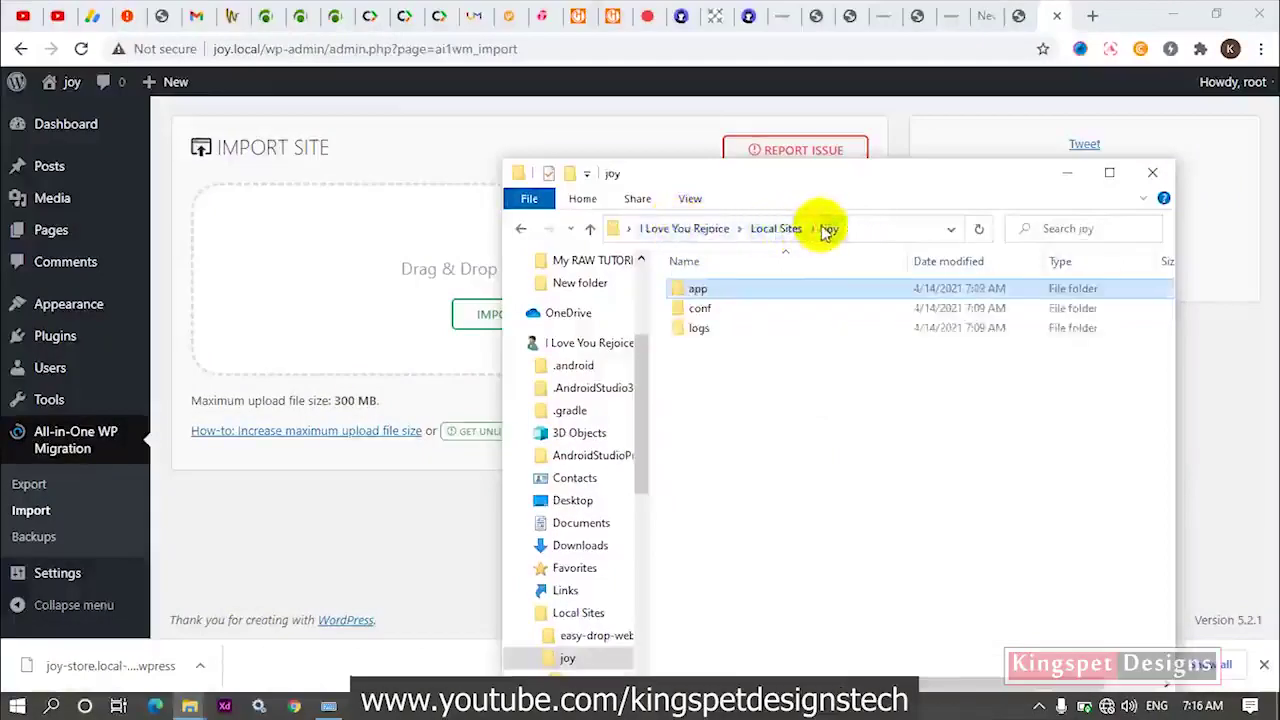
double_click(755, 312)
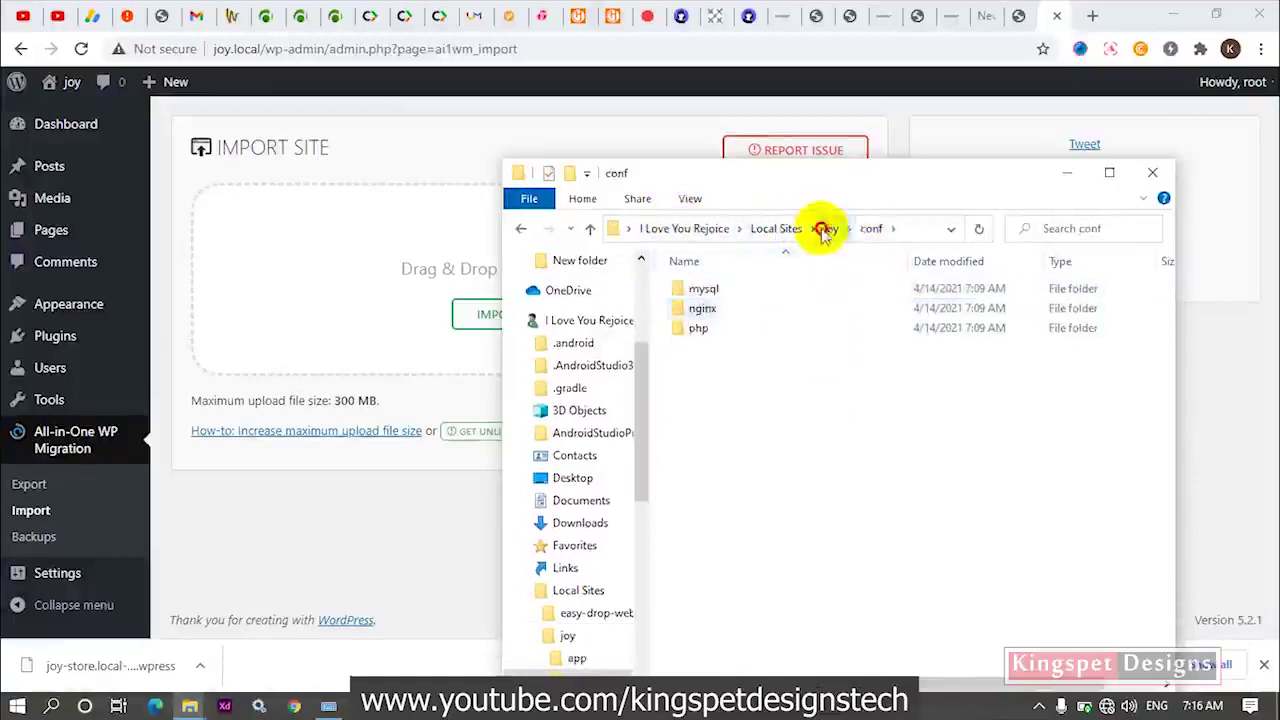
click(828, 230)
double_click(742, 309)
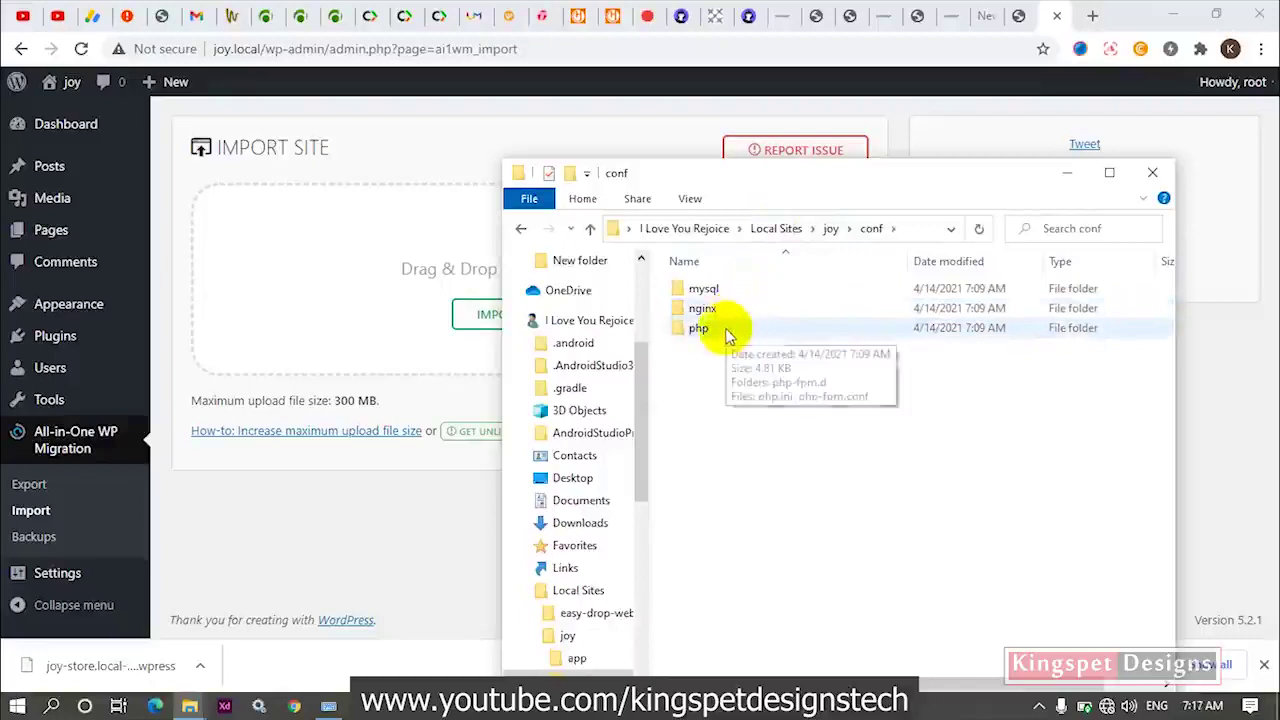
double_click(699, 329)
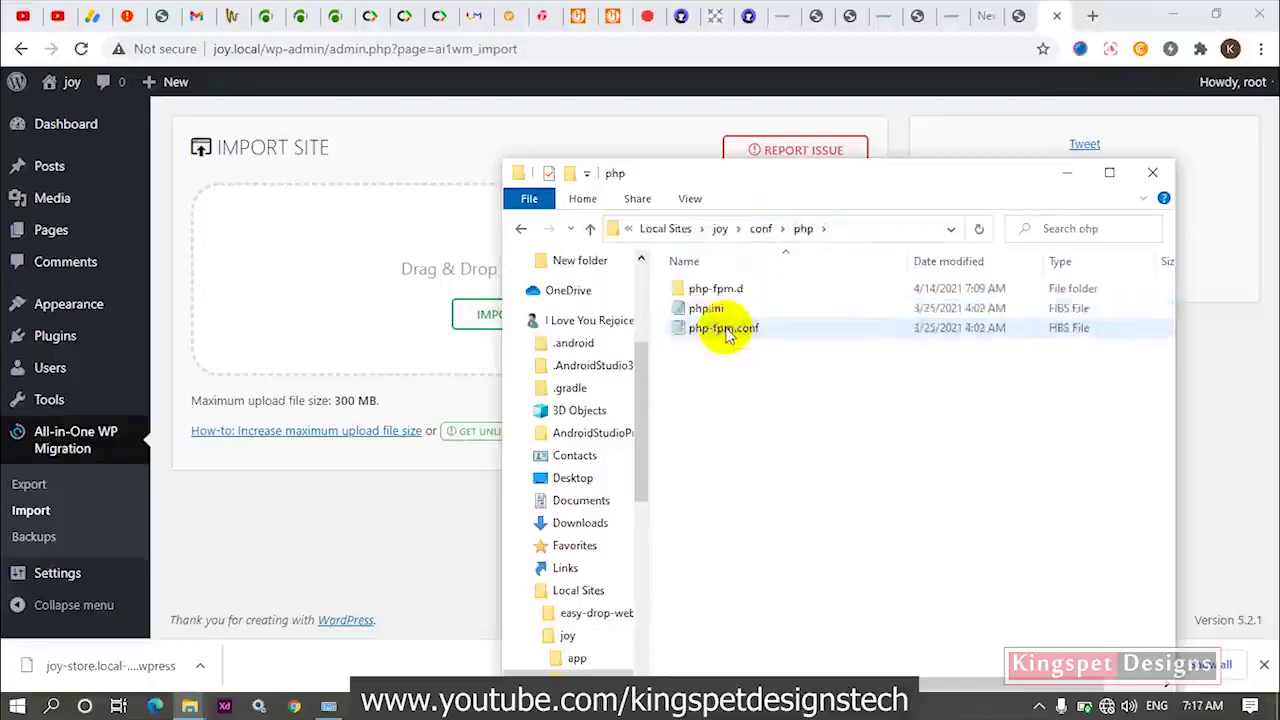
Open php.ini in Notepad via Edit and maximize the window.
click(718, 312)
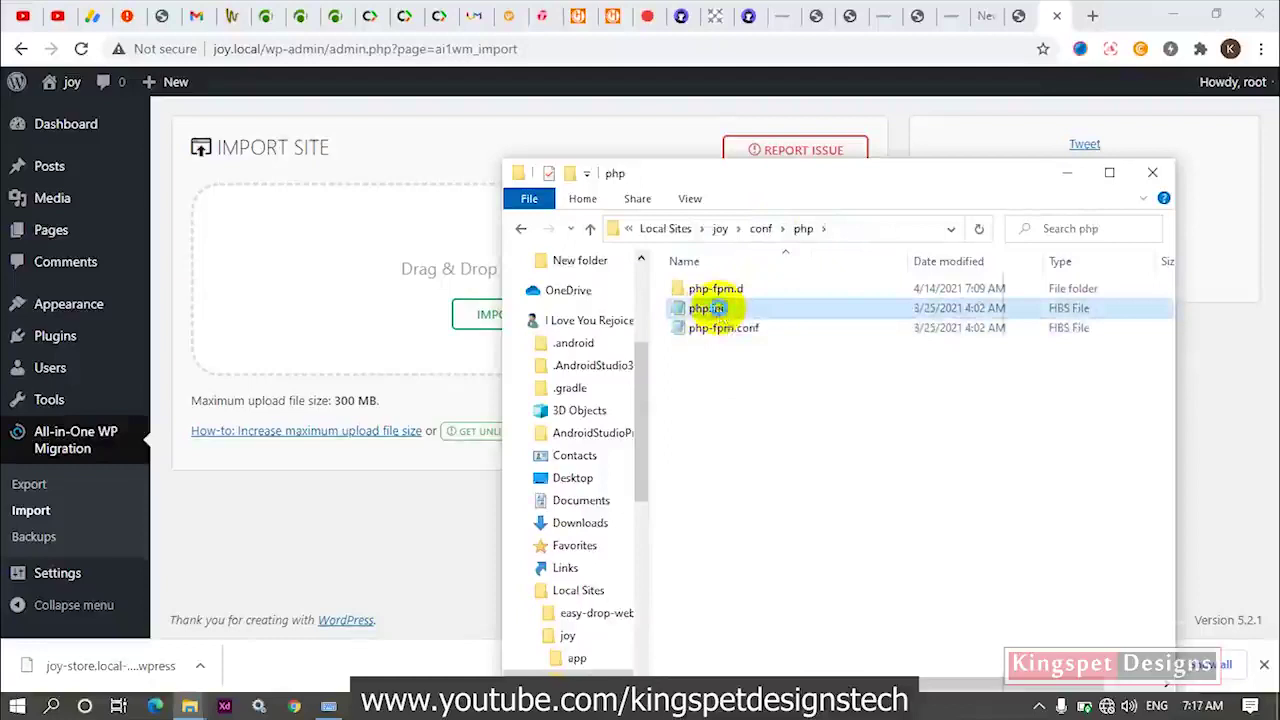
right_click(712, 309)
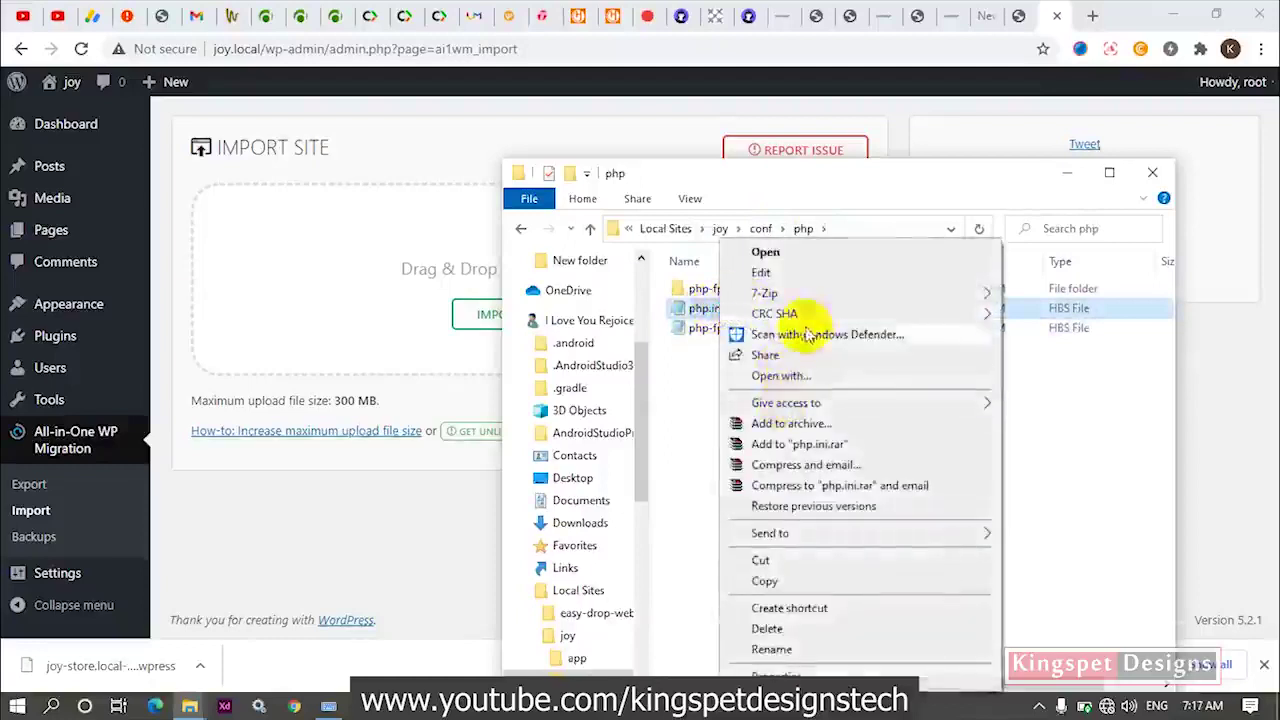
click(800, 274)
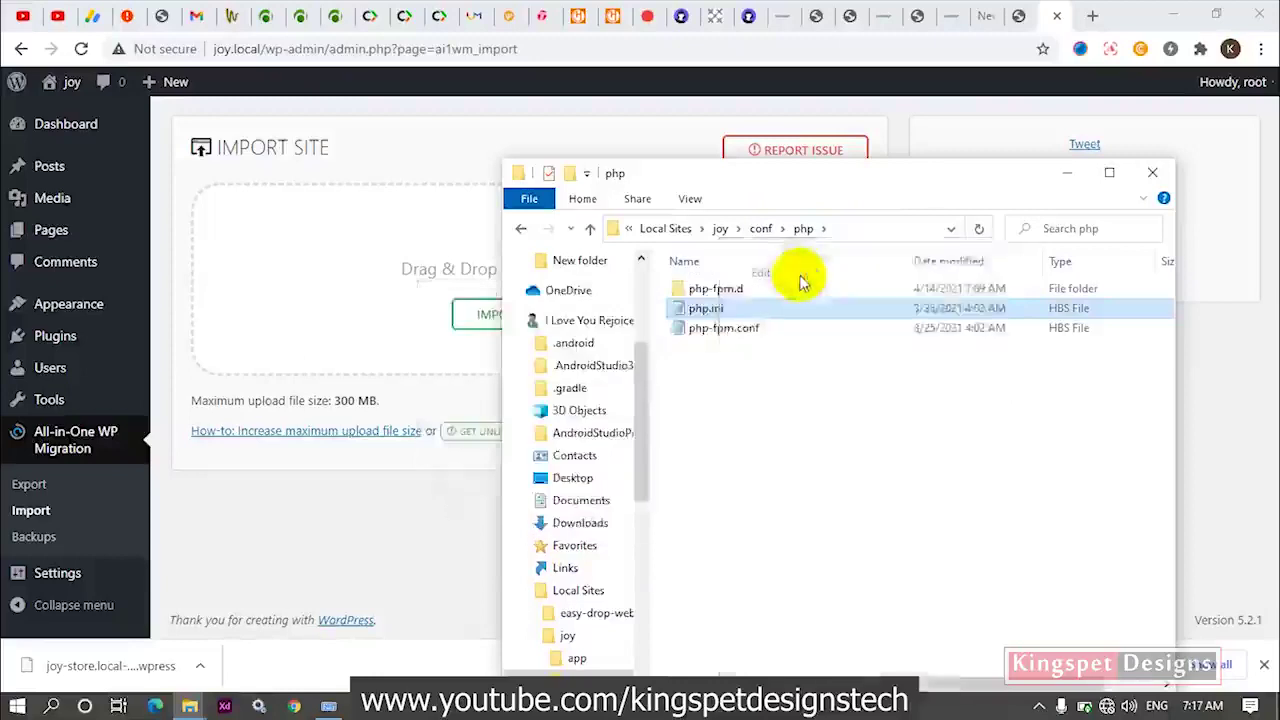
double_click(744, 202)
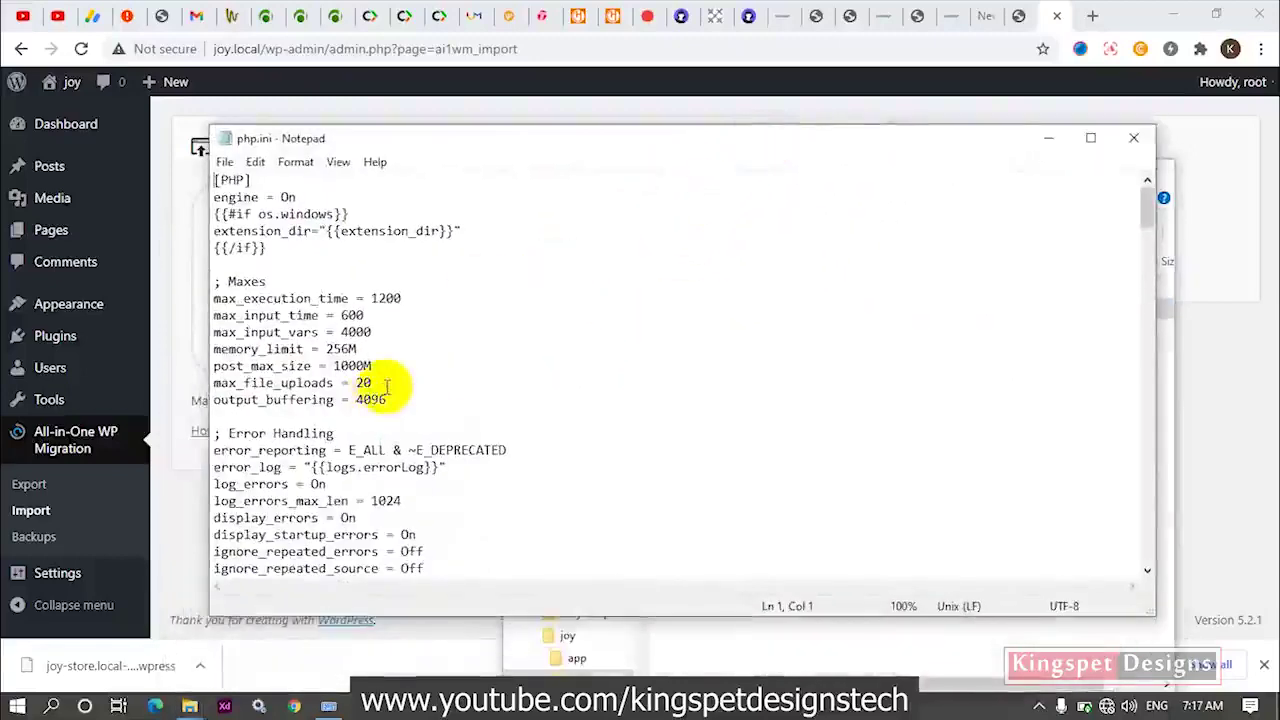
Scroll to the Maxes section of php.ini and place the cursor in the upload_max_filesize 300M value.
scroll(420, 355, down, 1)
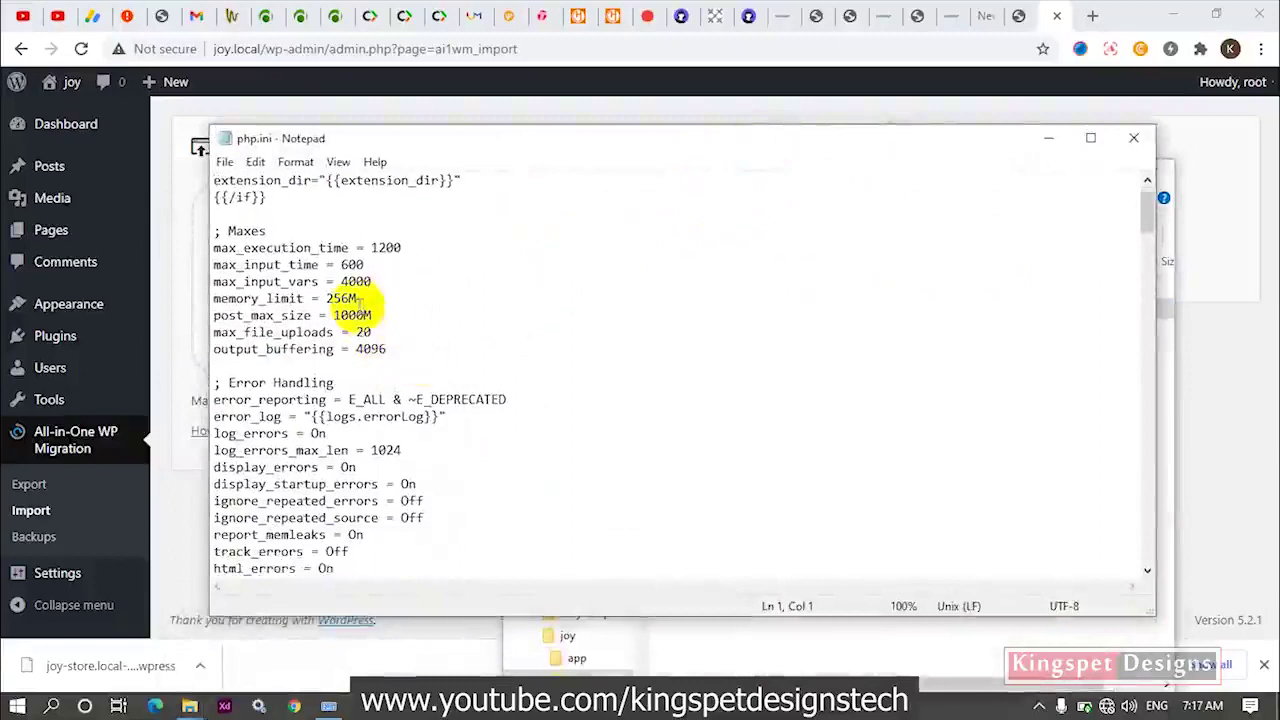
scroll(380, 292, down, 3)
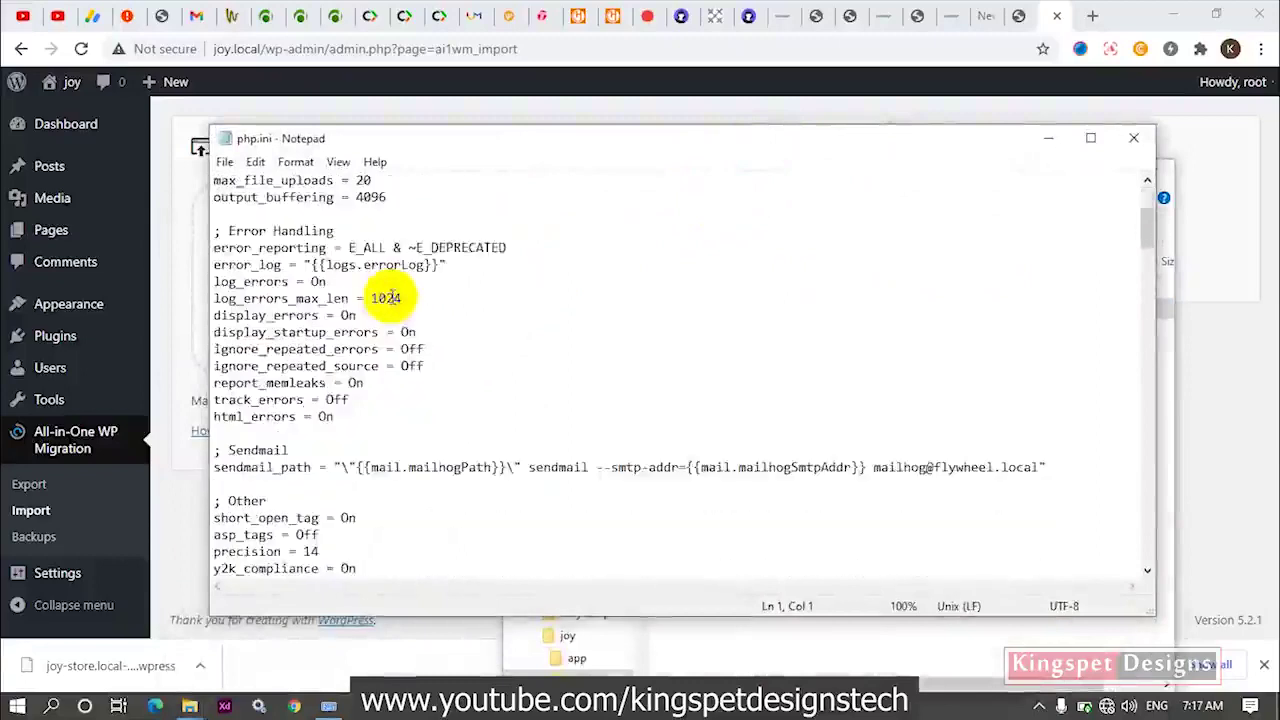
scroll(409, 338, down, 4)
scroll(409, 338, down, 17)
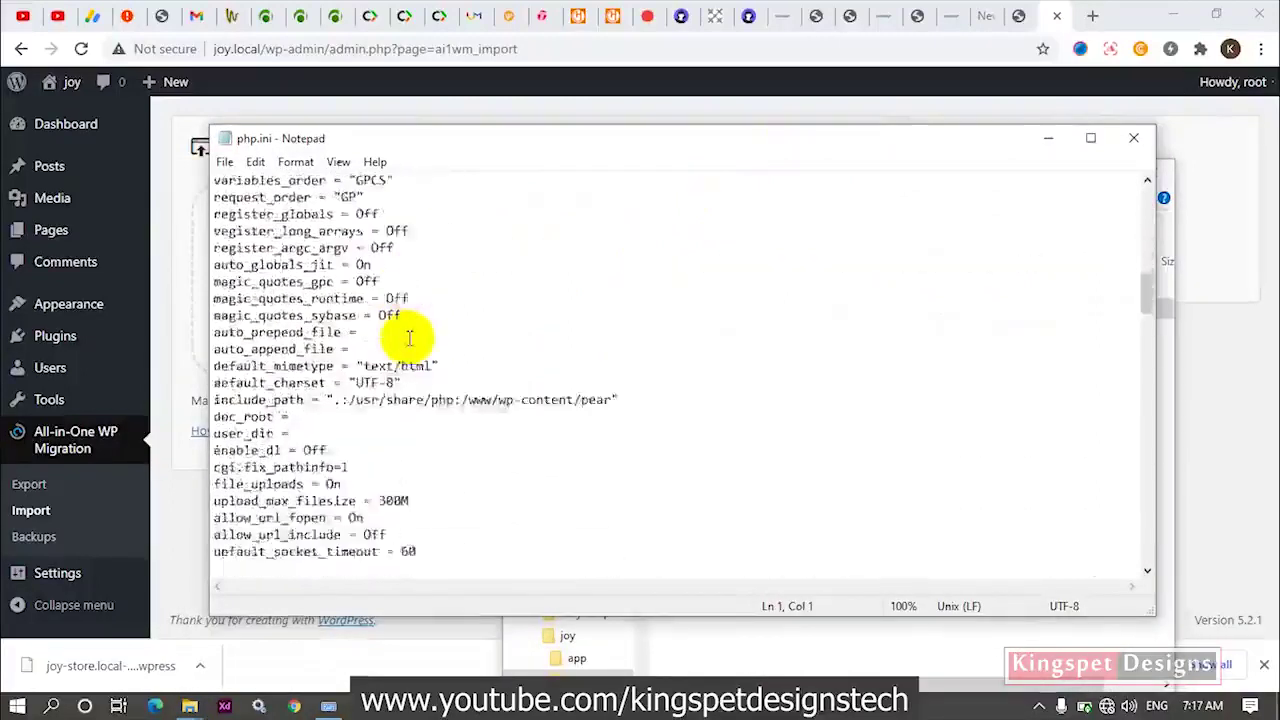
scroll(409, 338, up, 4)
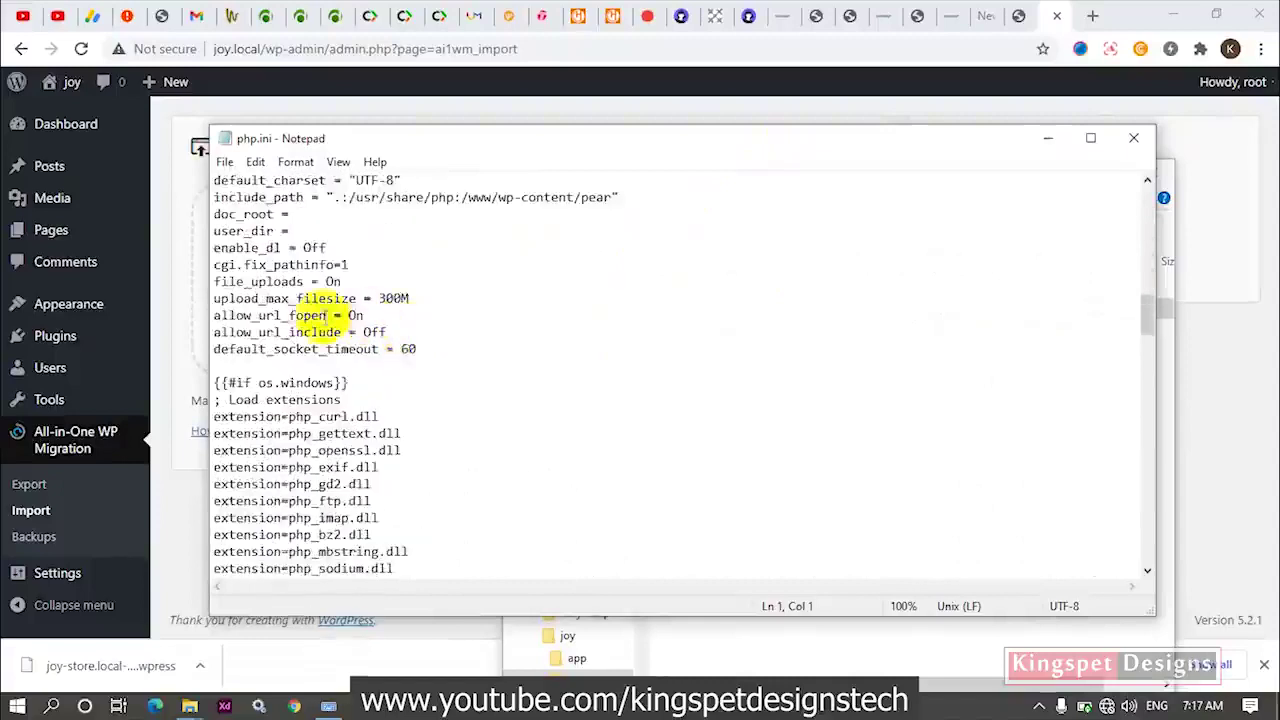
drag(243, 298, 356, 298)
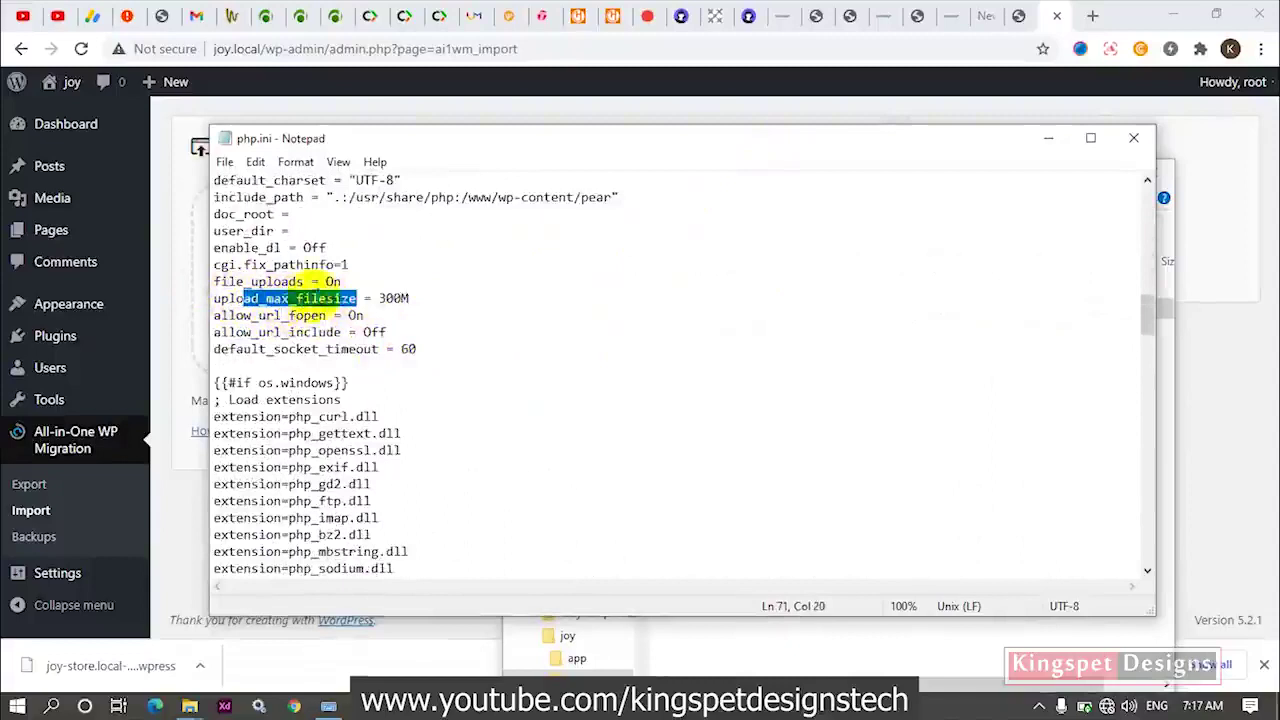
click(401, 298)
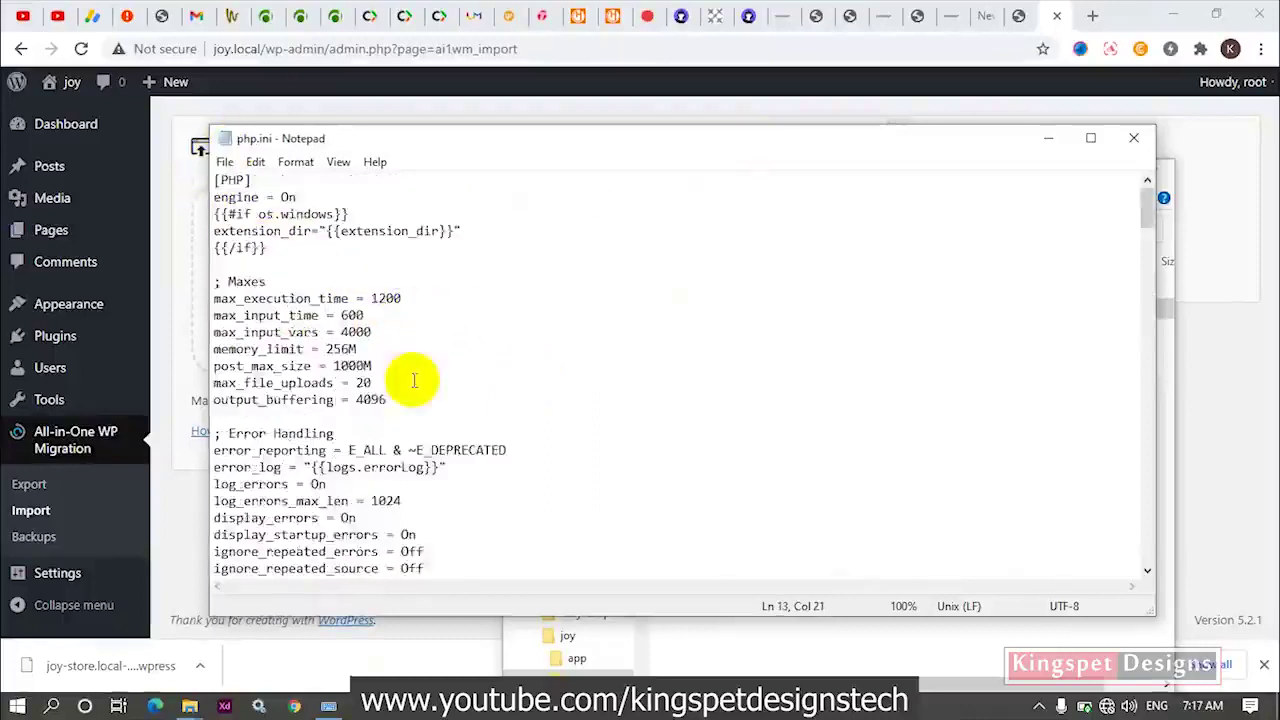
scroll(405, 410, down, 3)
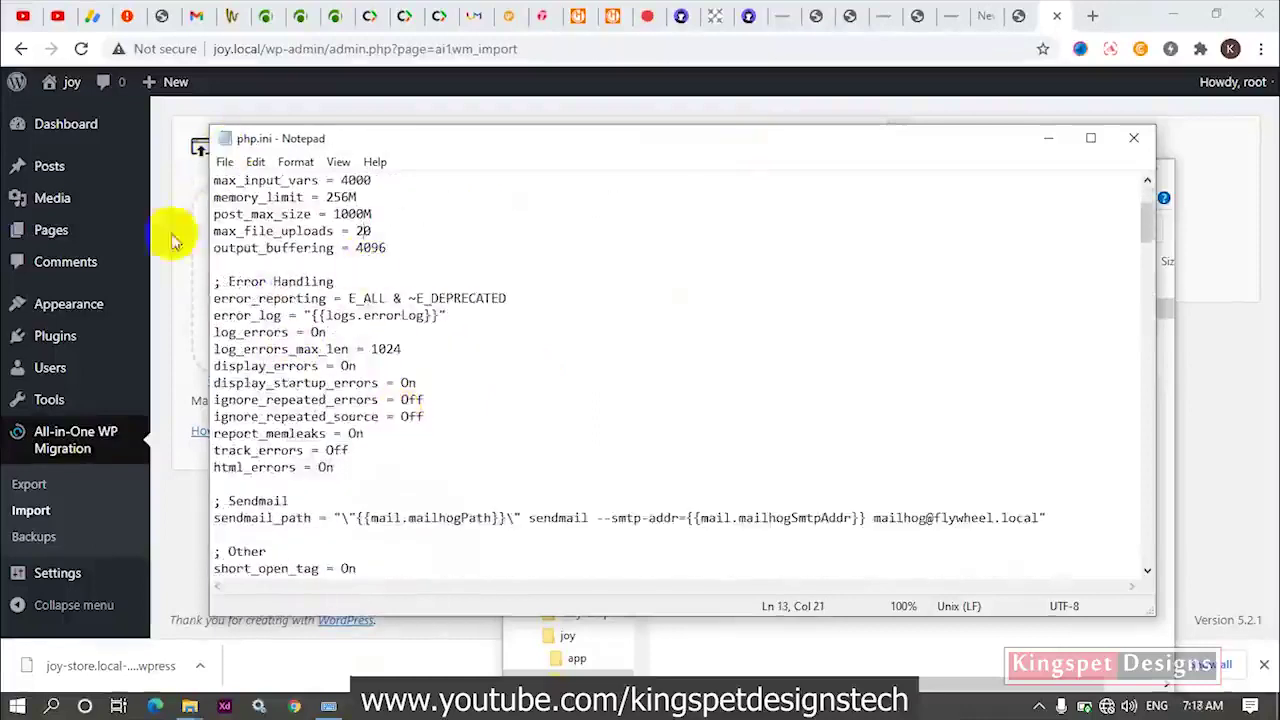
Change max_file_uploads from 20 to 200 and review the rest of php.ini.
click(375, 232)
text(0)
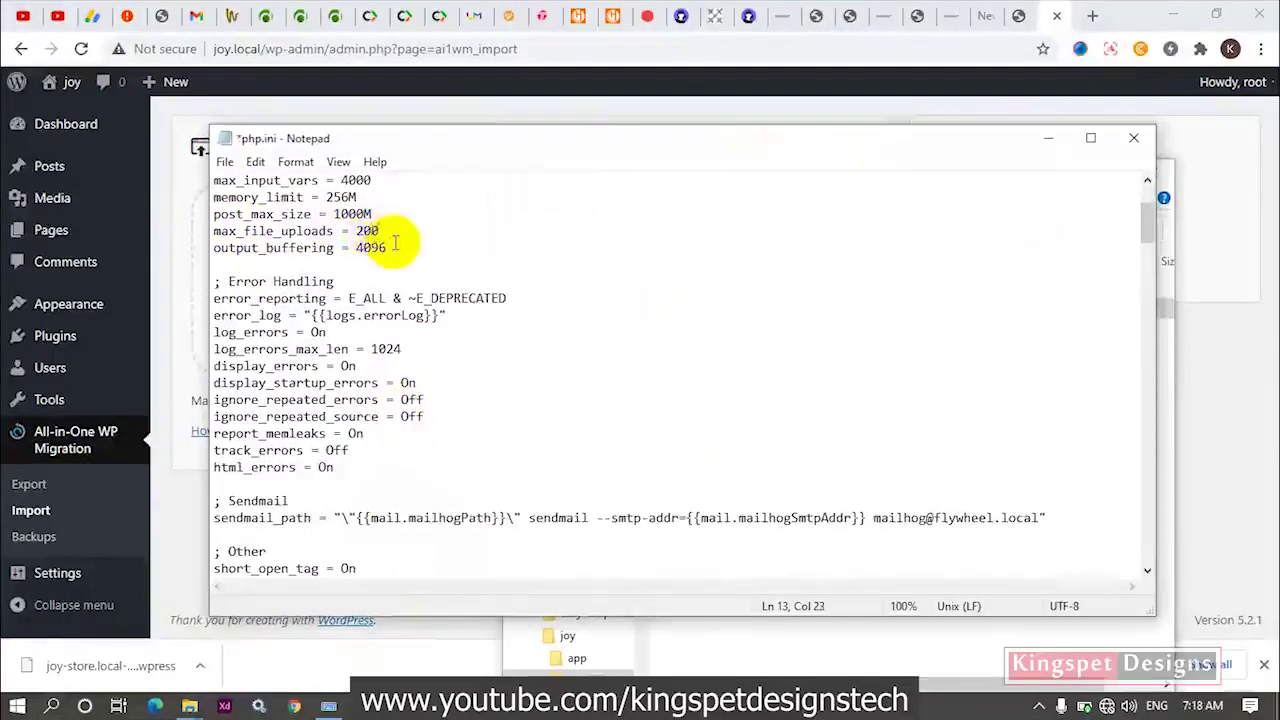
scroll(395, 242, down, 12)
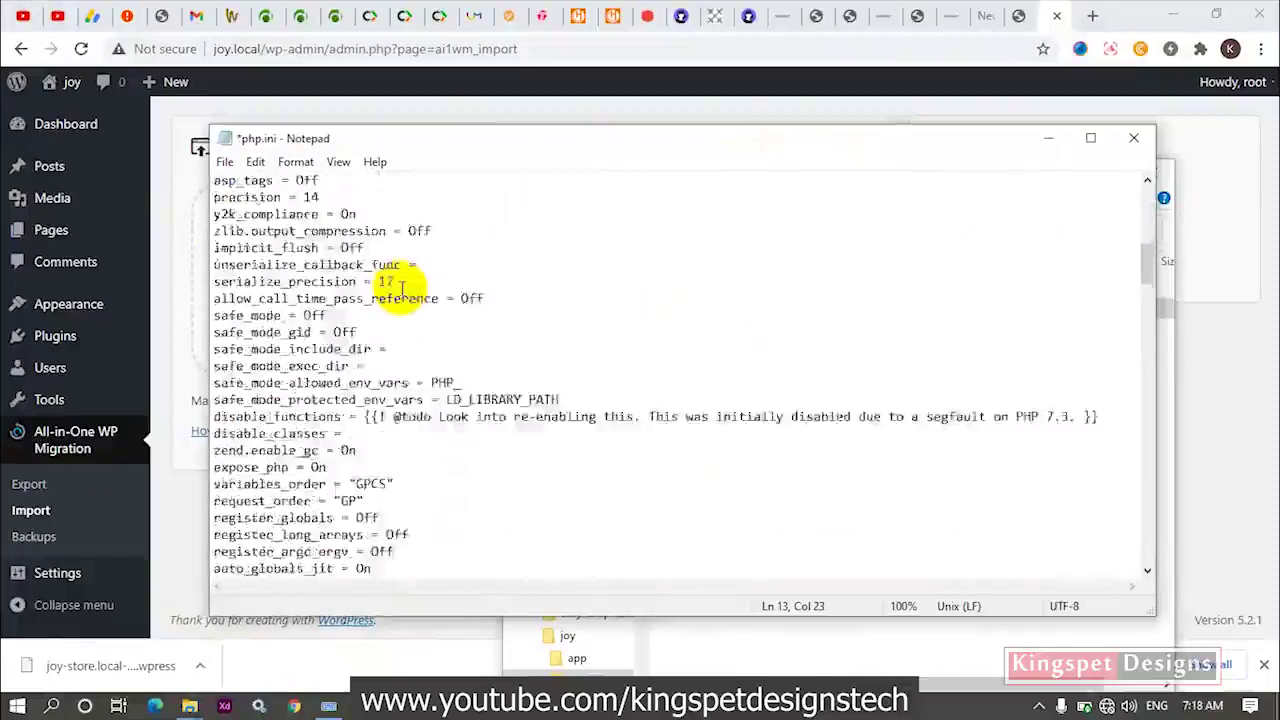
scroll(401, 288, down, 4)
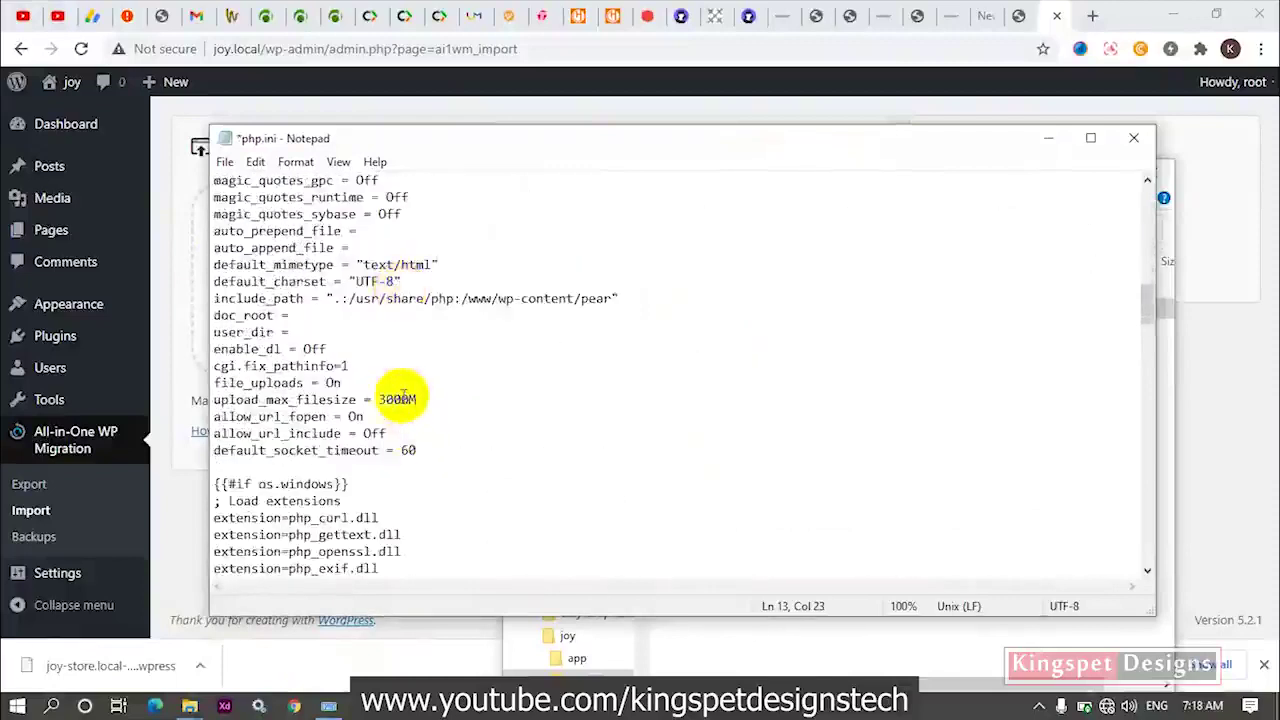
scroll(400, 398, down, 14)
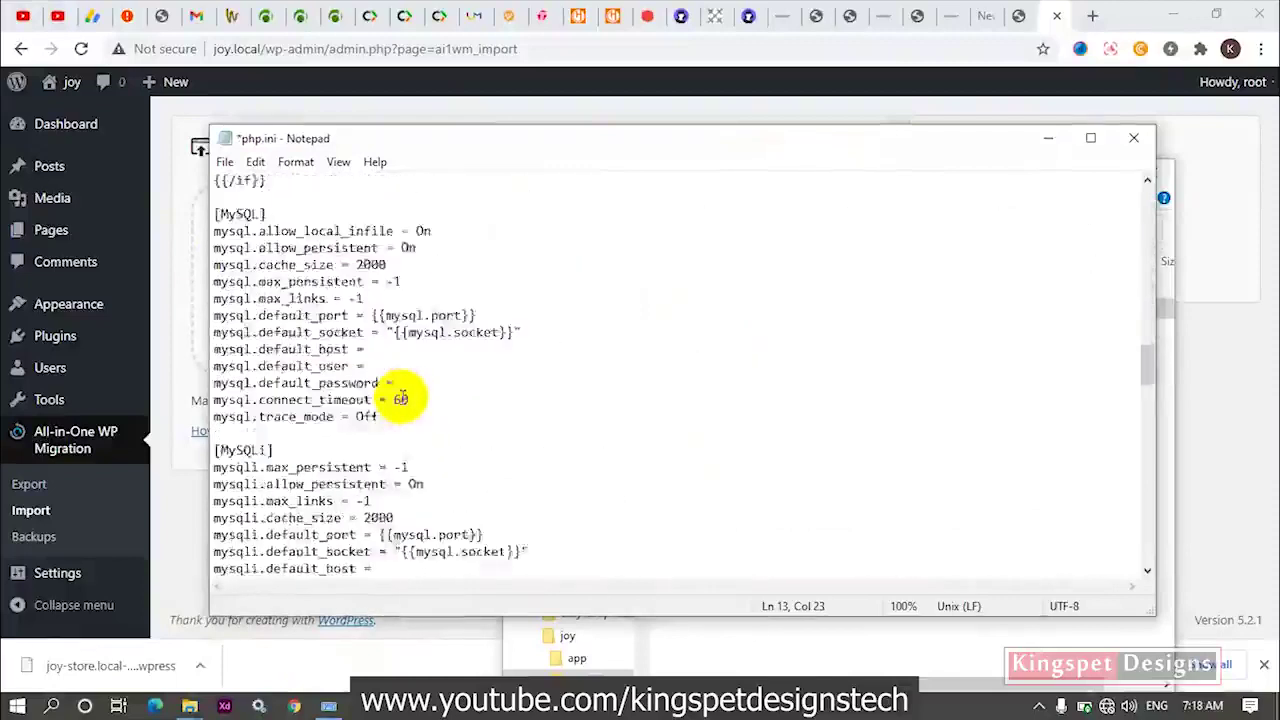
scroll(403, 398, up, 4)
scroll(405, 398, down, 12)
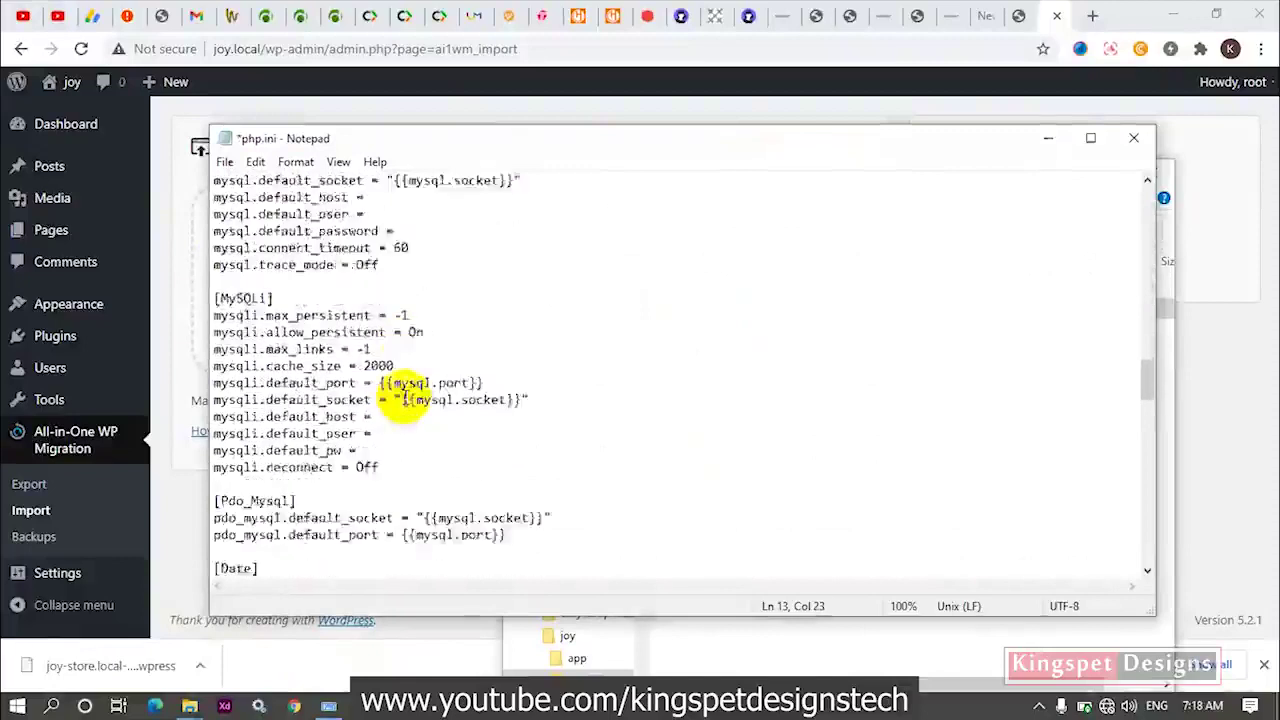
scroll(405, 398, down, 11)
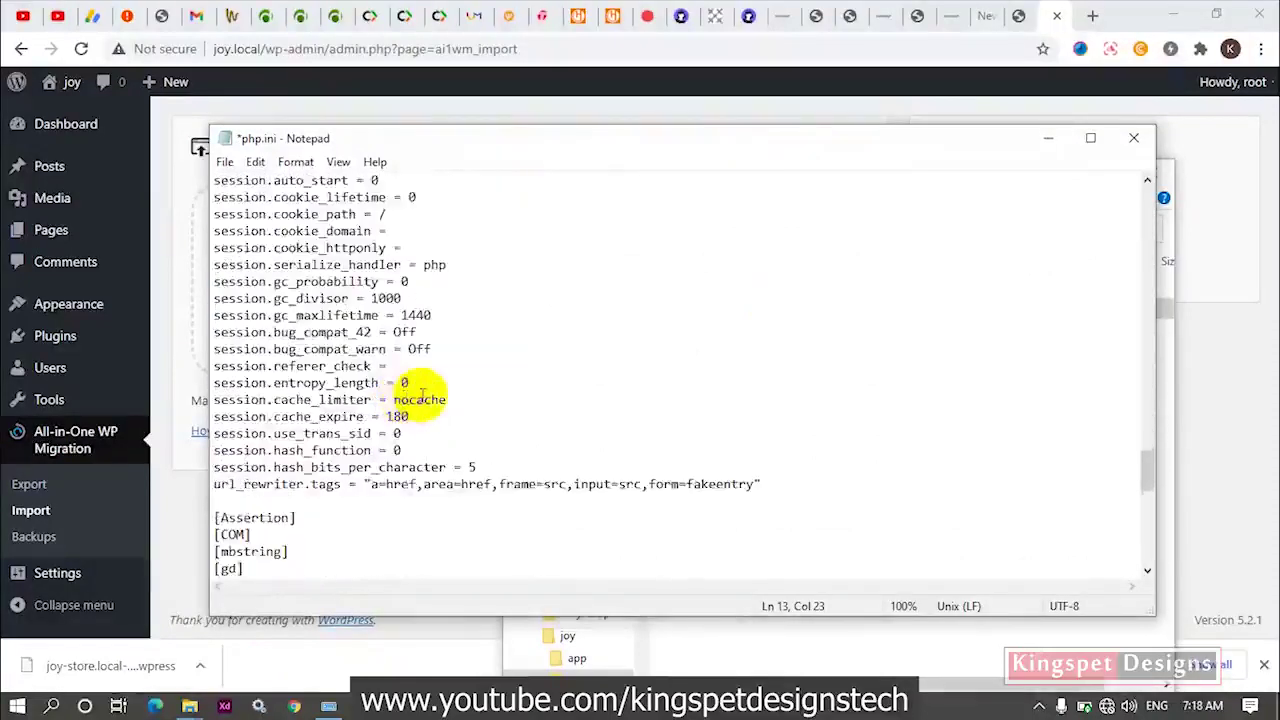
scroll(422, 395, down, 7)
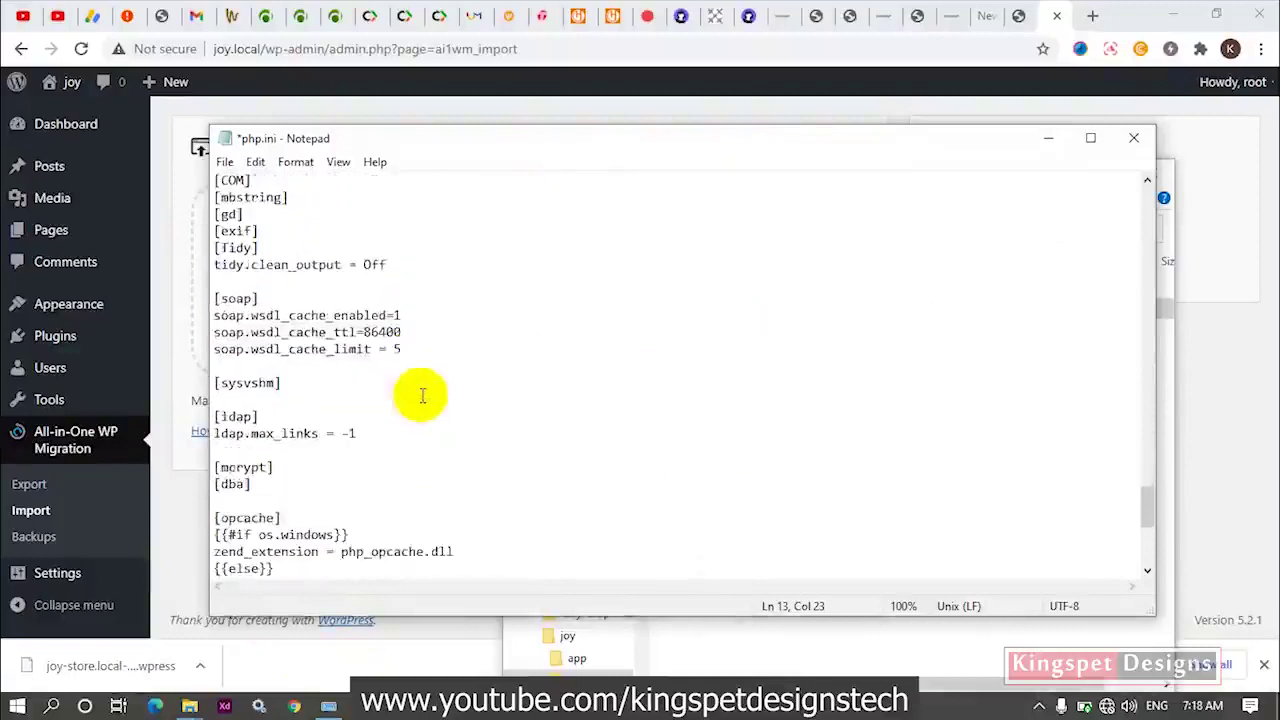
scroll(422, 395, down, 7)
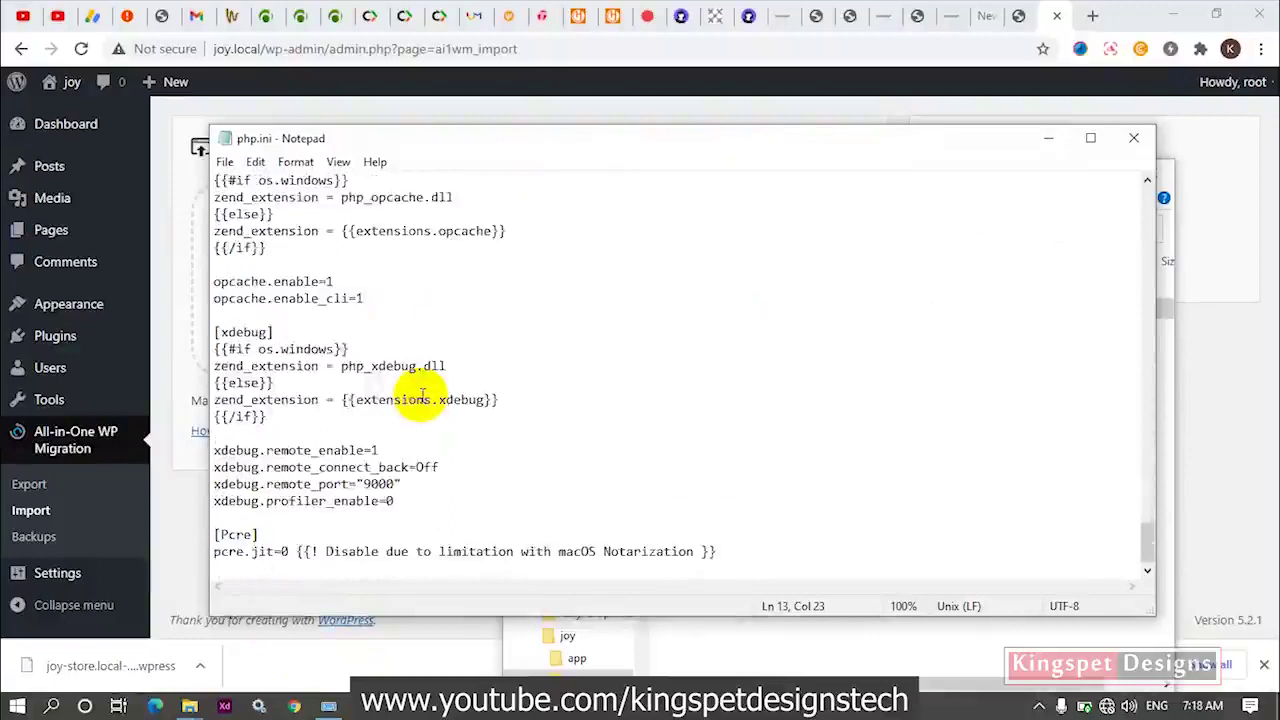
Save php.ini from the File menu and close Notepad.
mouse_move(170, 112)
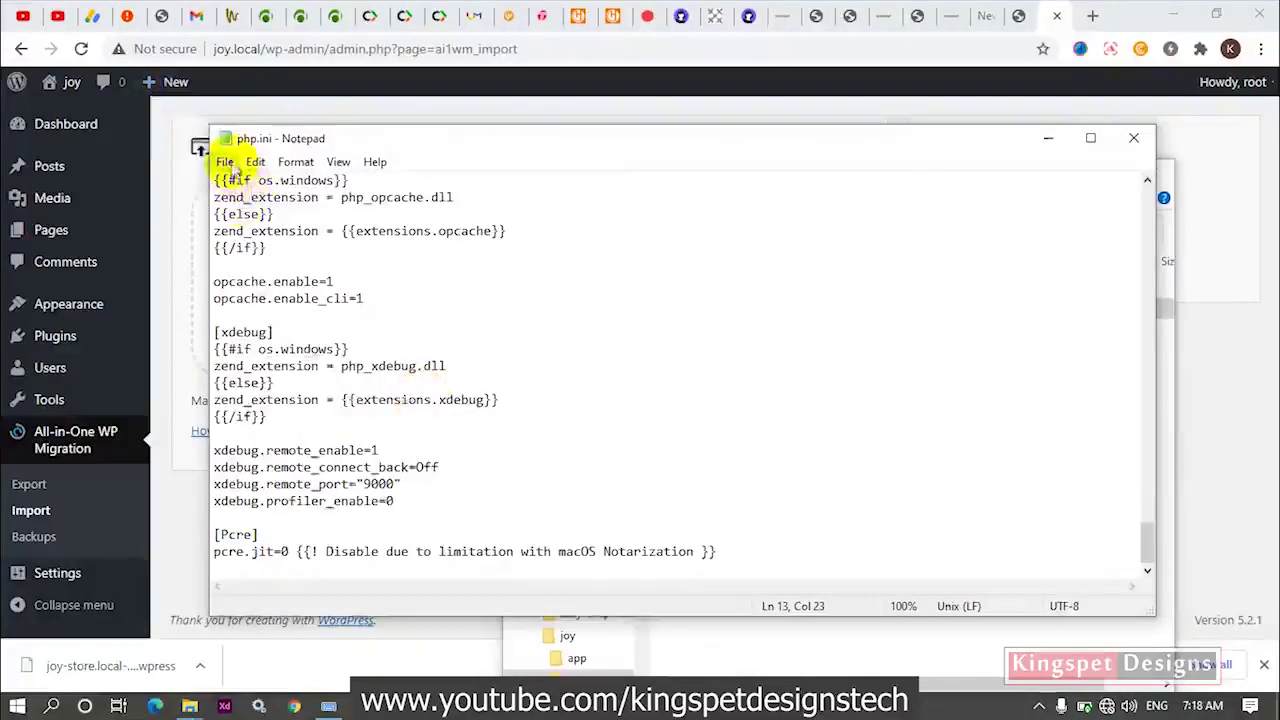
click(225, 162)
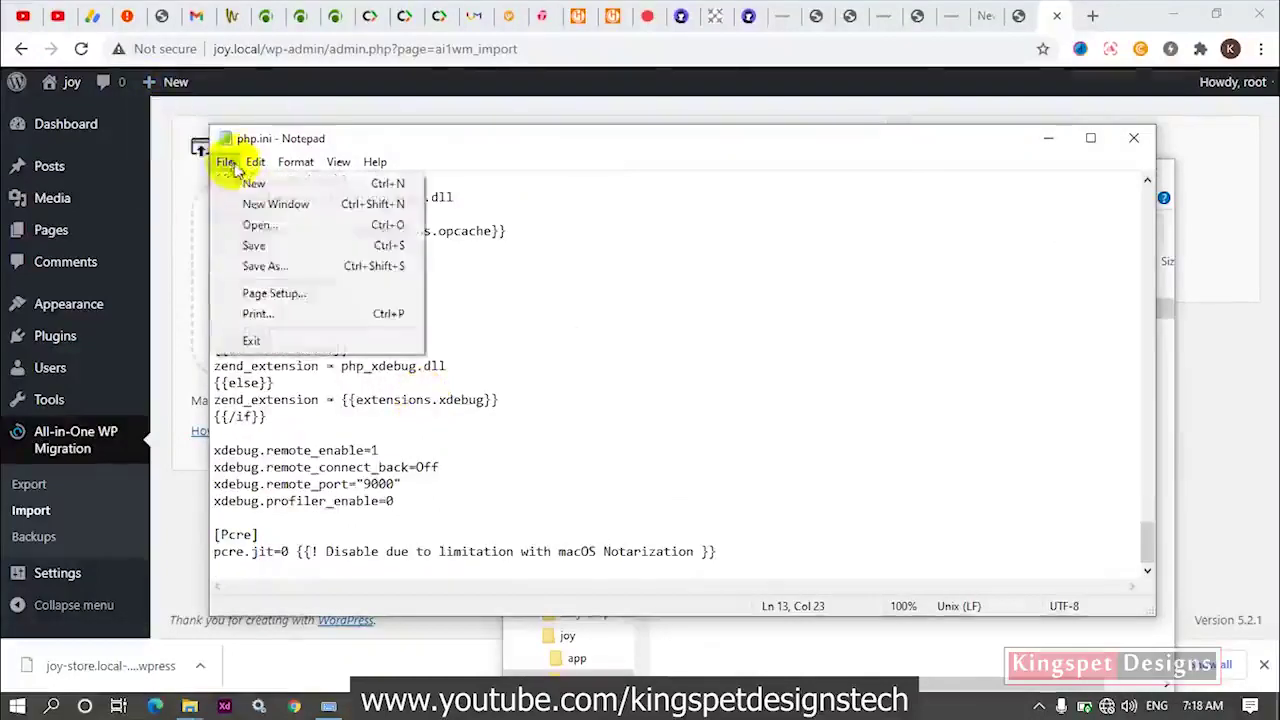
click(262, 245)
click(1133, 138)
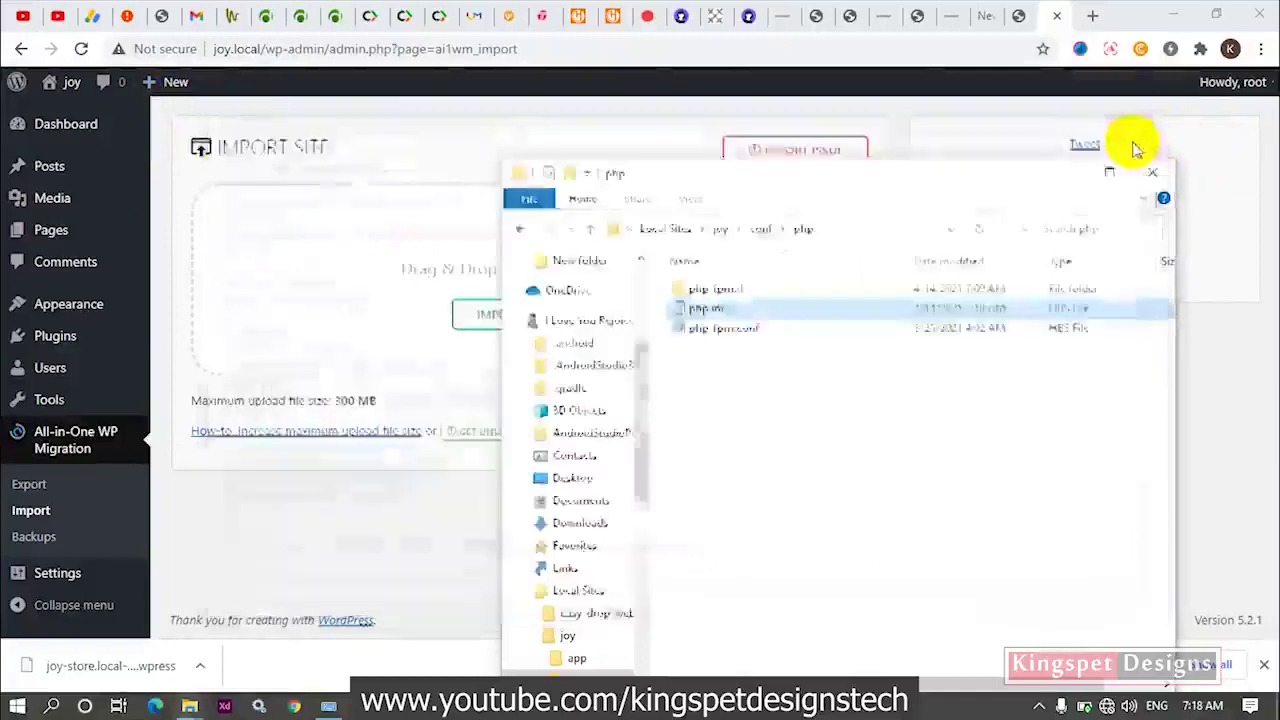
Close the php folder window, recheck the Import page's 300 MB limit, and switch to Local.
click(1158, 162)
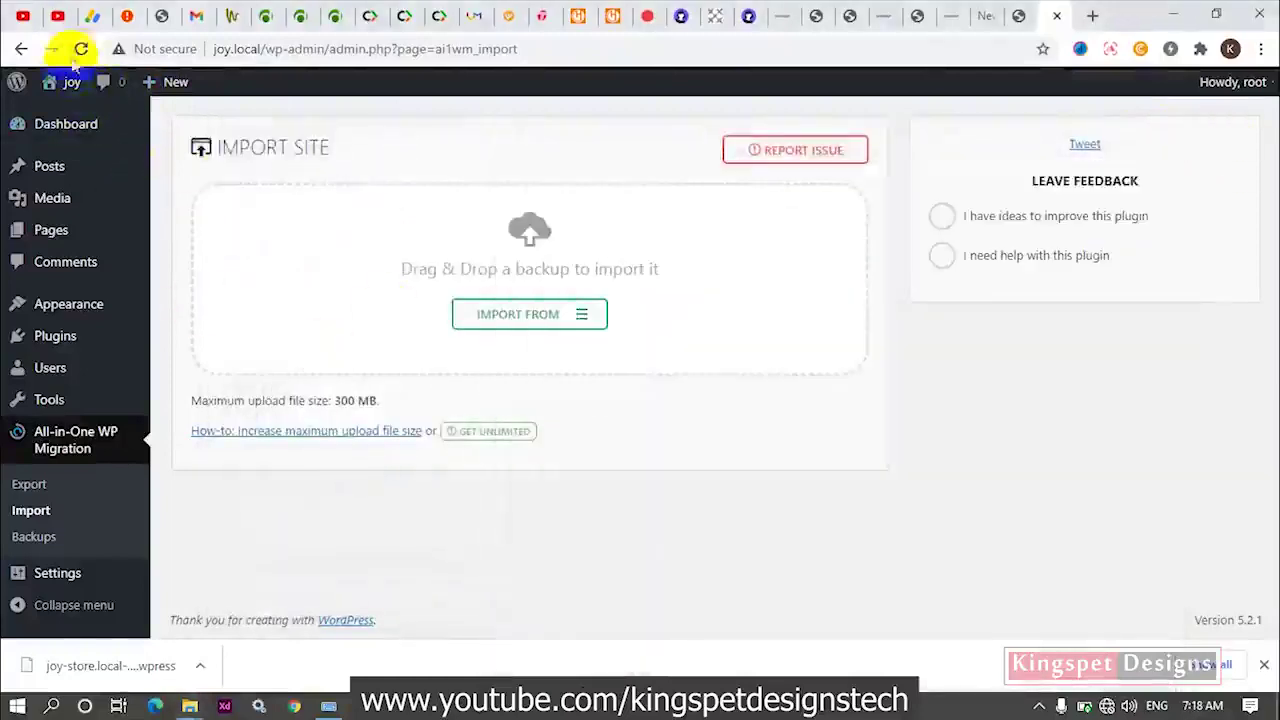
click(70, 138)
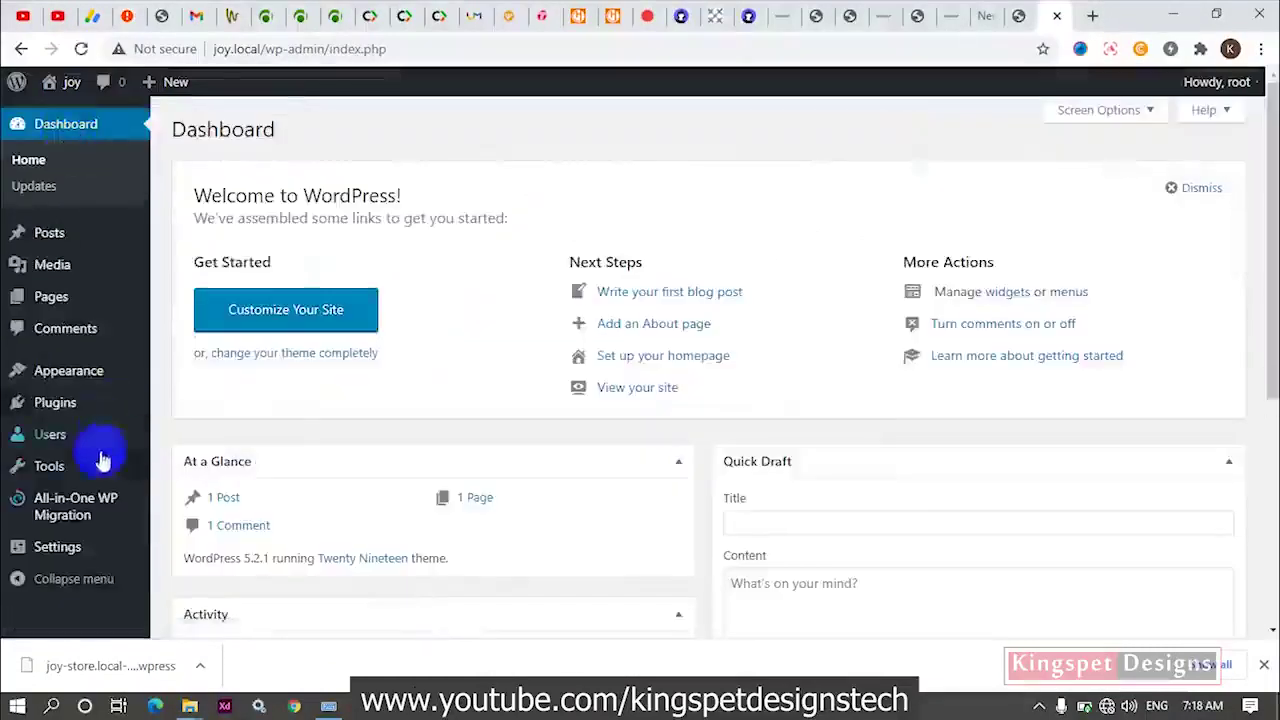
click(56, 490)
click(40, 518)
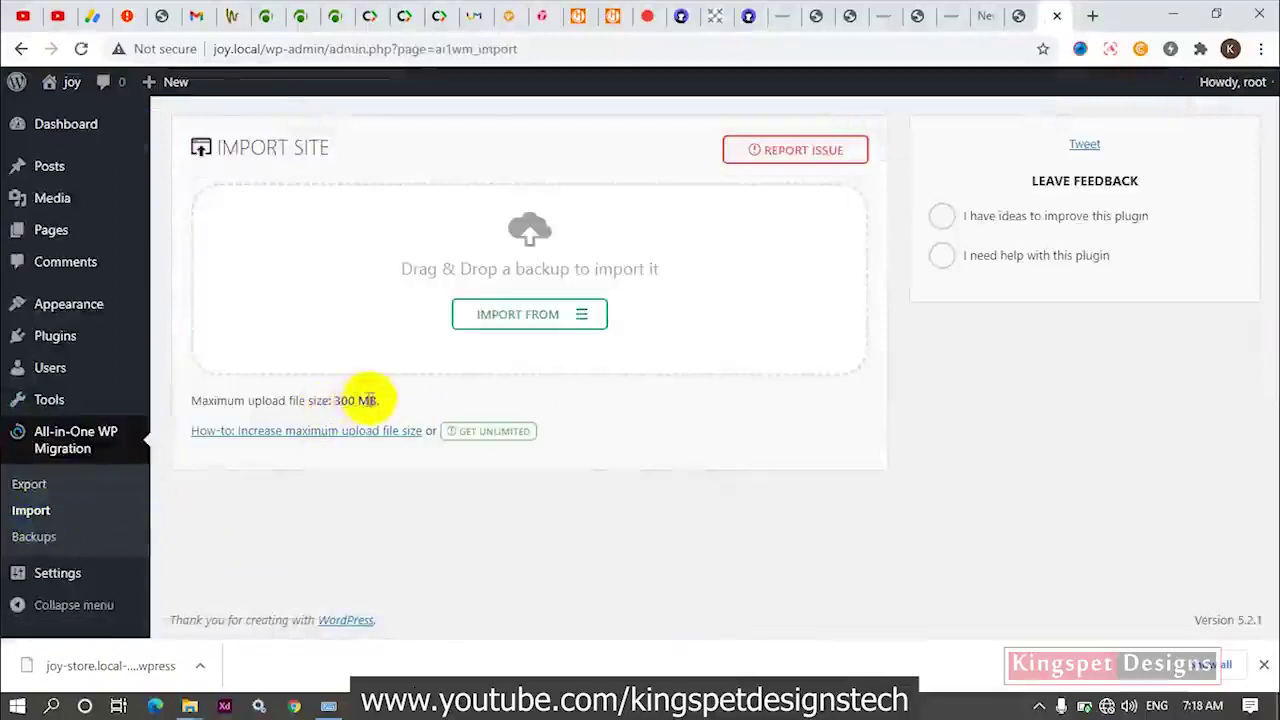
drag(380, 400, 335, 400)
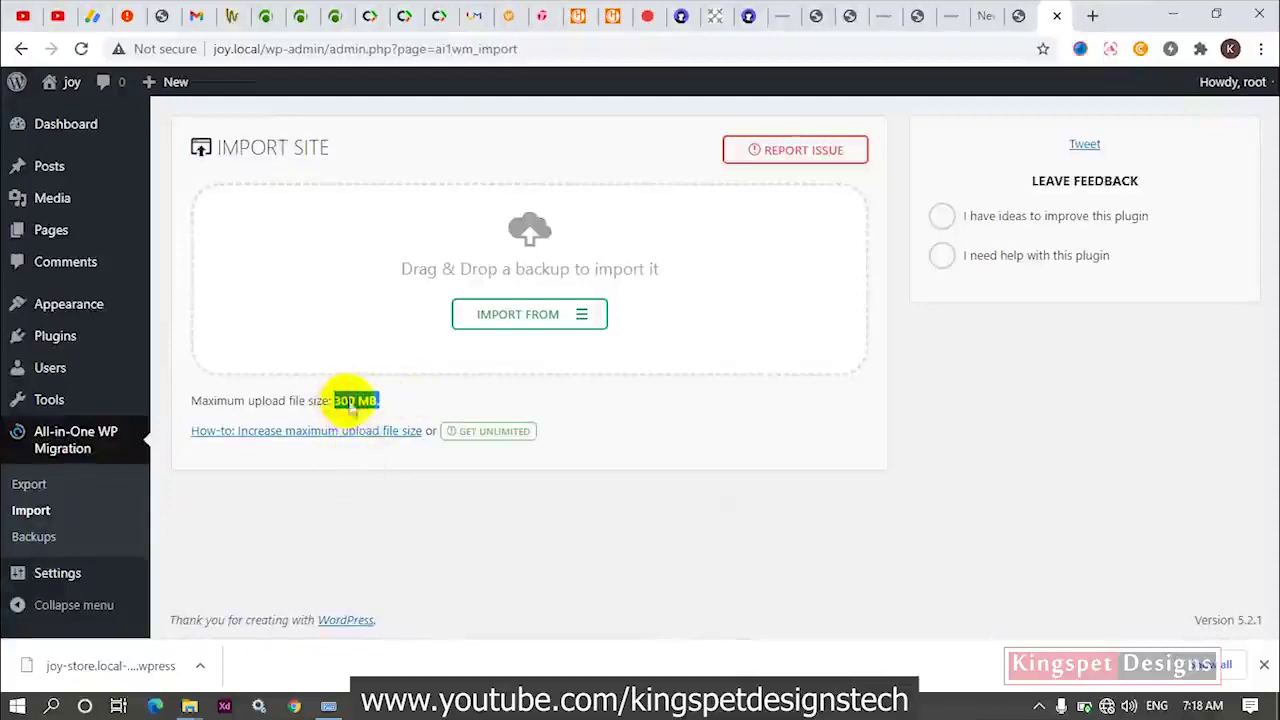
click(715, 706)
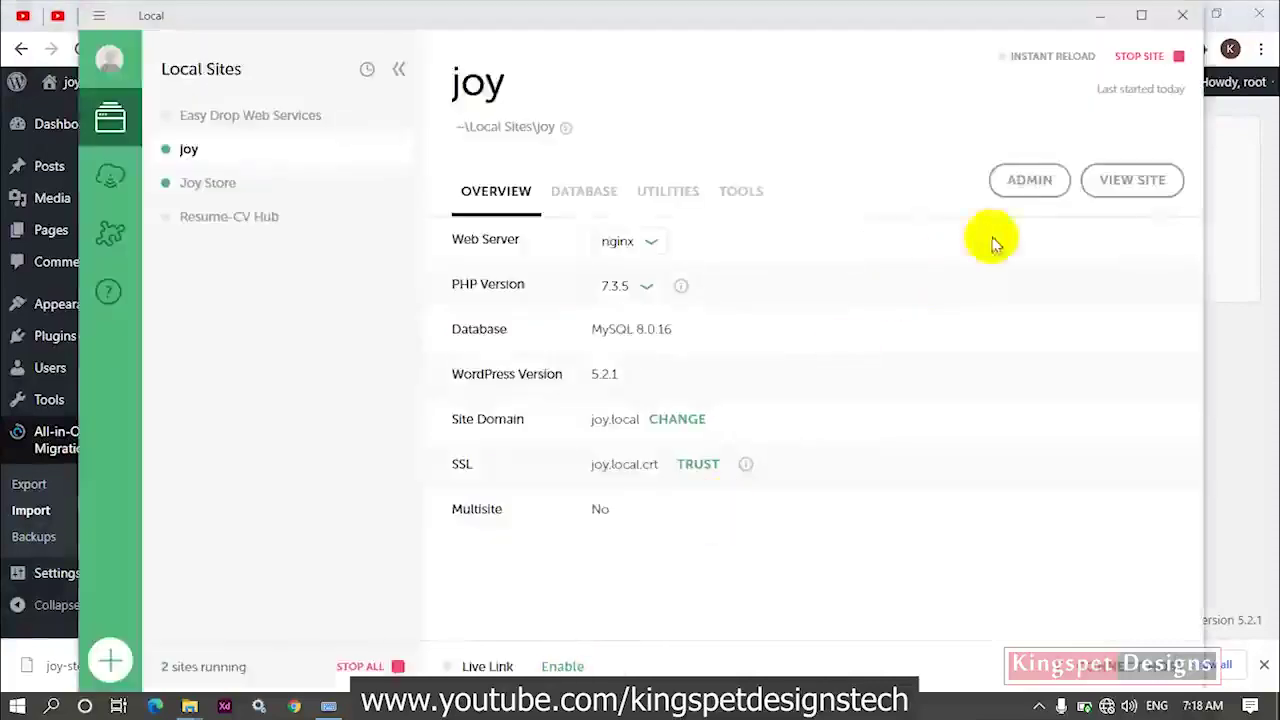
Stop and start the joy site in Local, then minimize Local.
click(1143, 60)
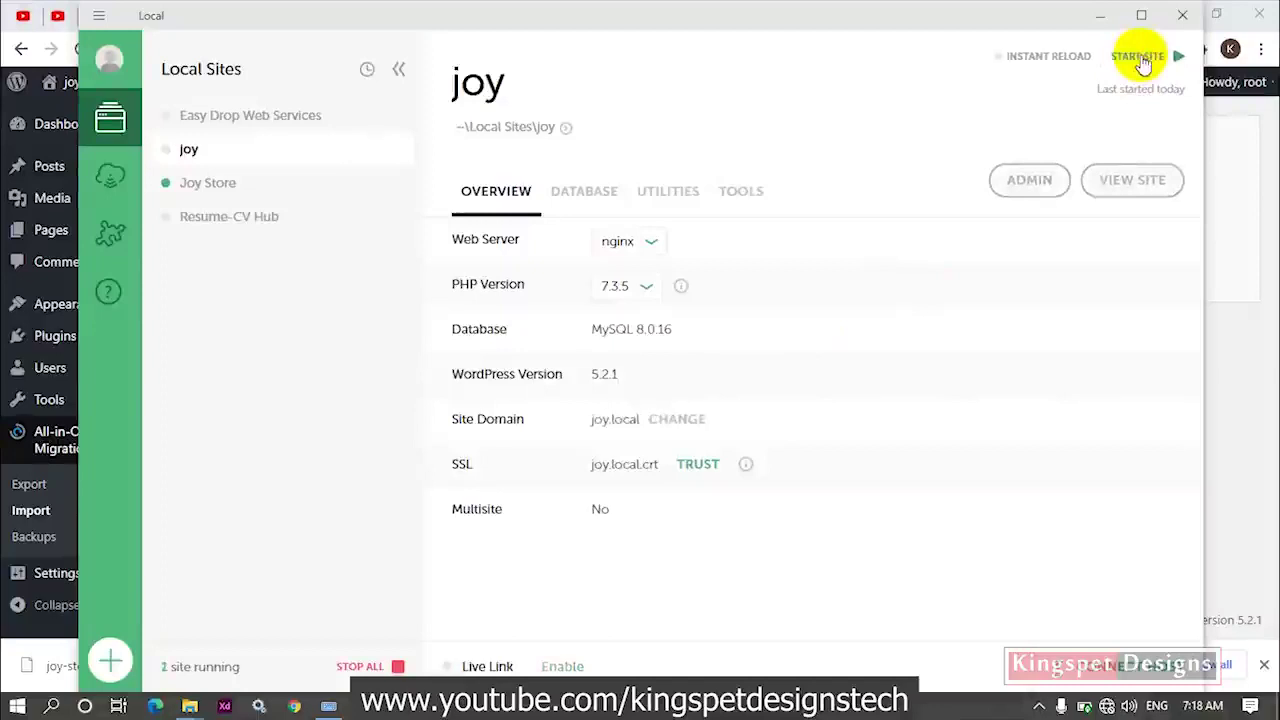
click(1143, 60)
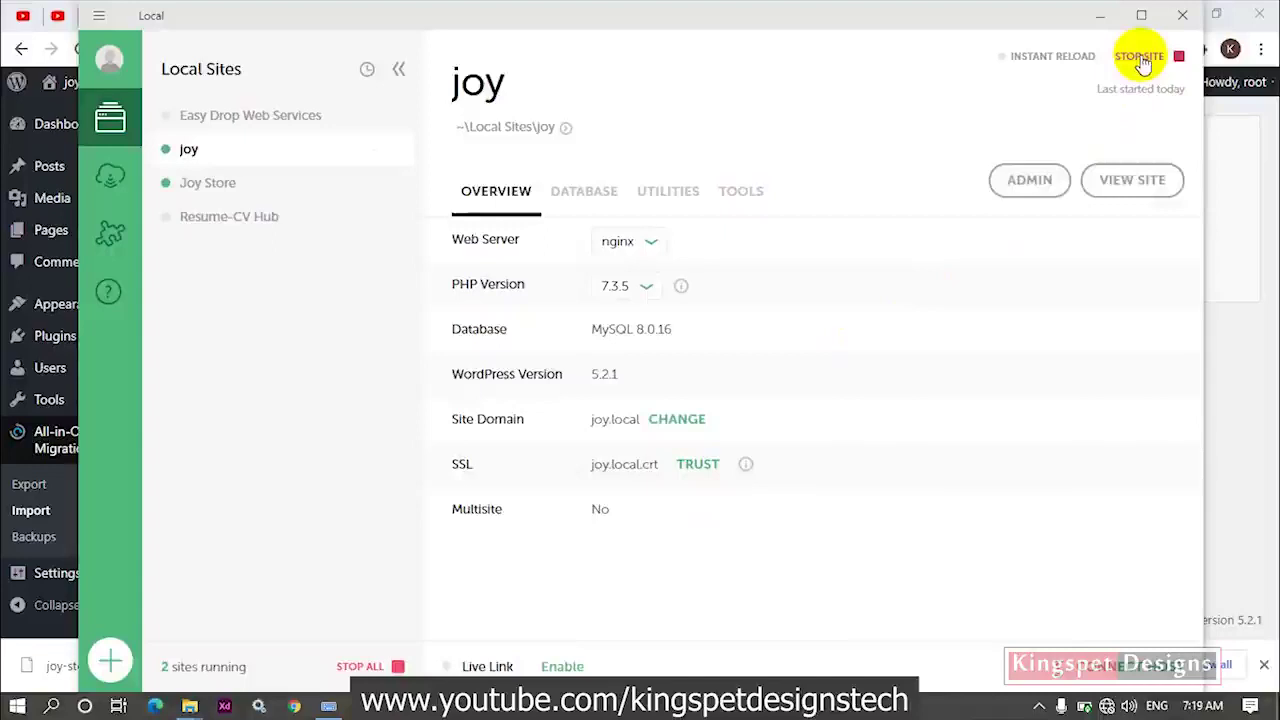
click(1255, 253)
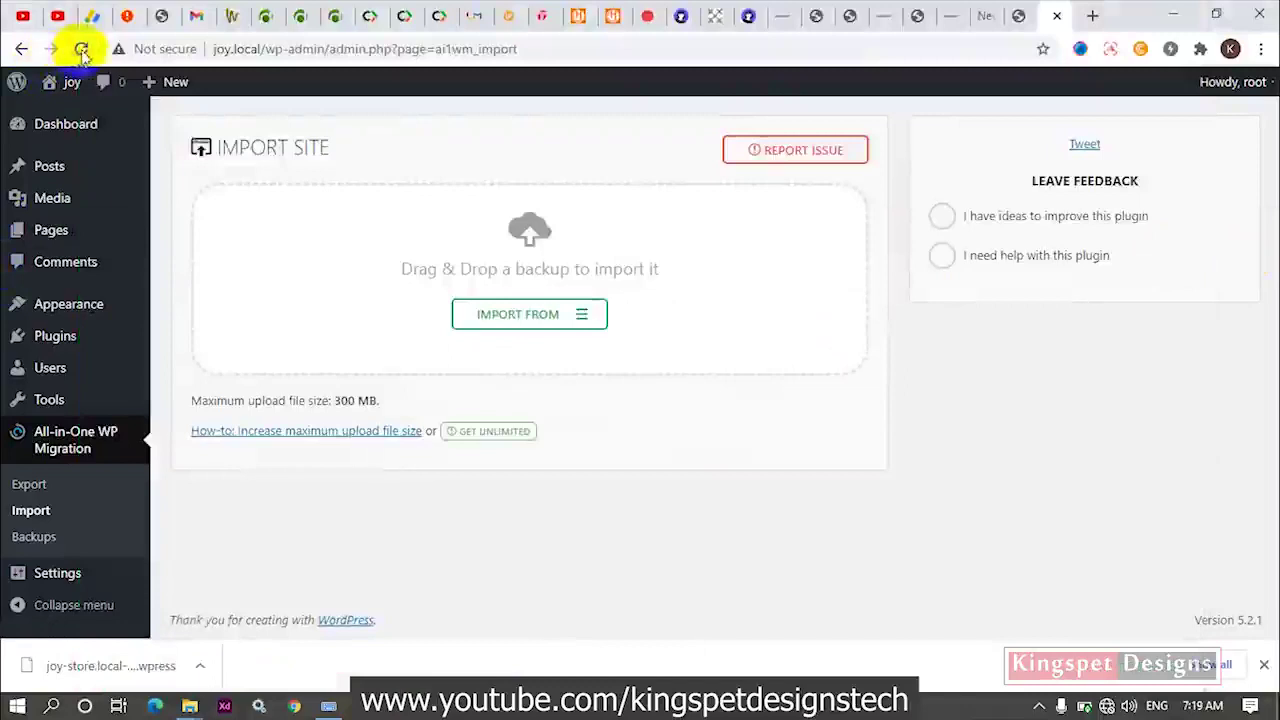
Reload the Import page and confirm the maximum upload size now reads 1,000 MB.
click(82, 50)
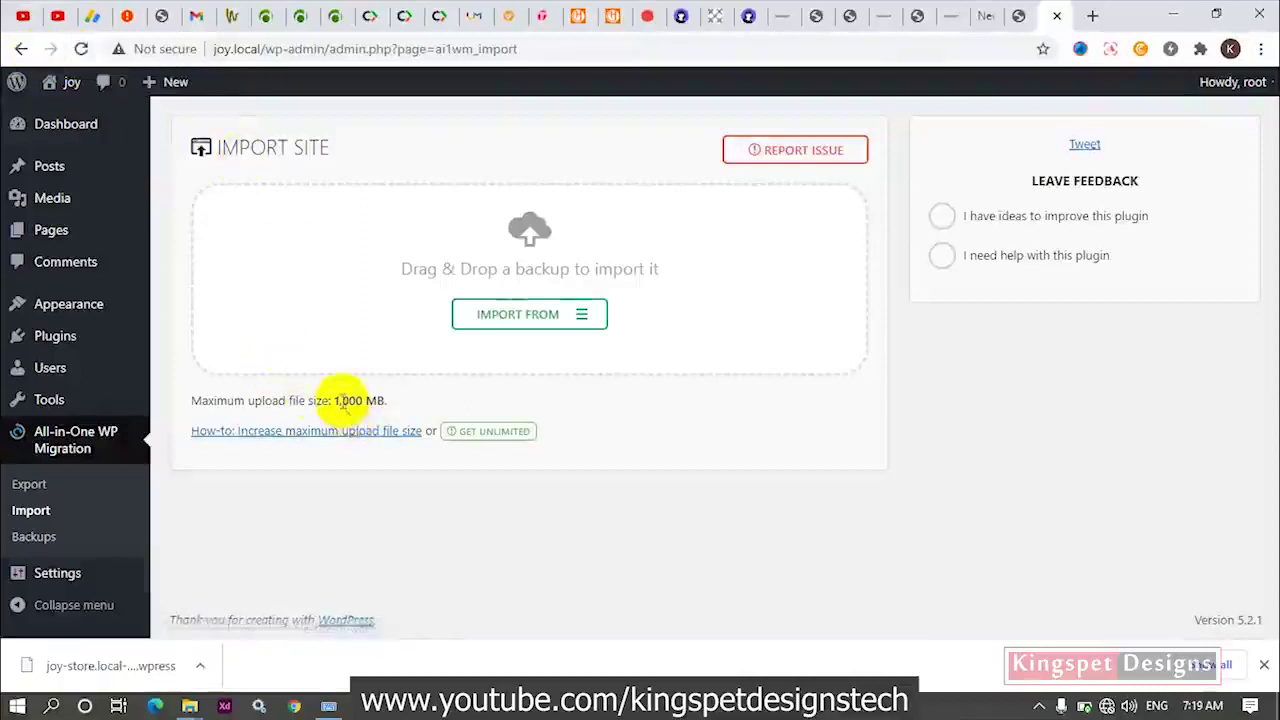
drag(334, 401, 362, 400)
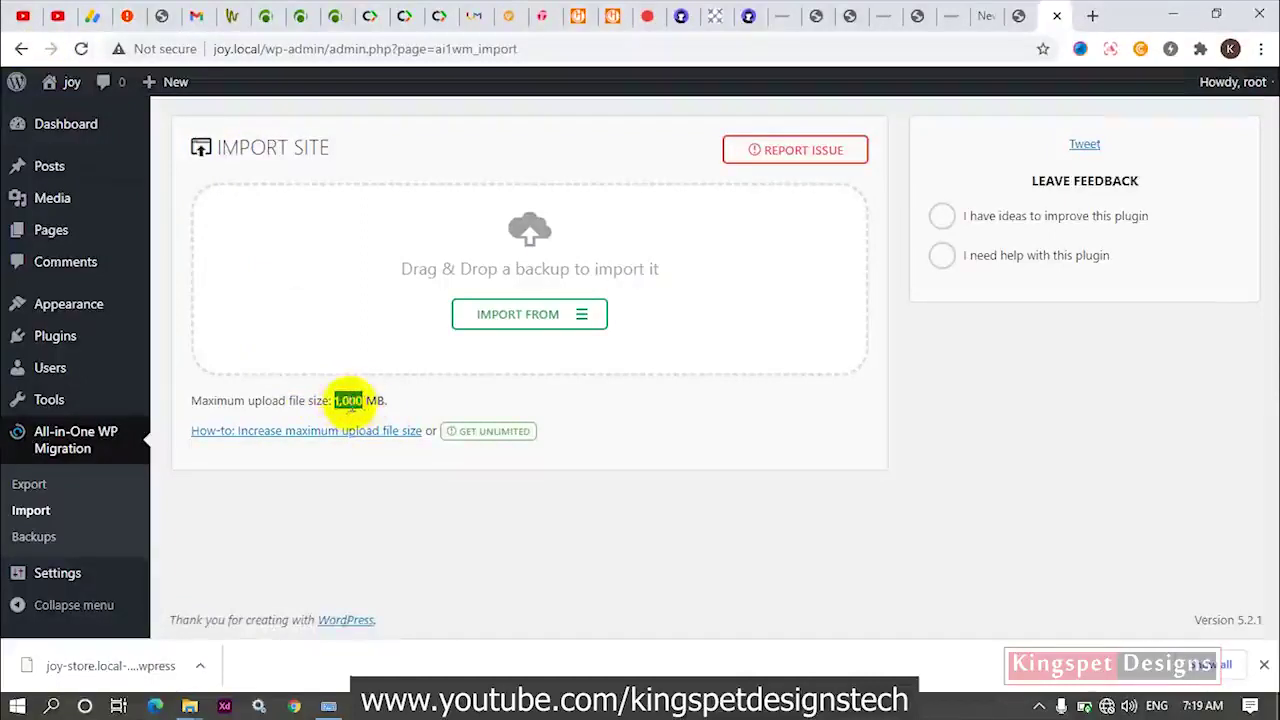
click(358, 400)
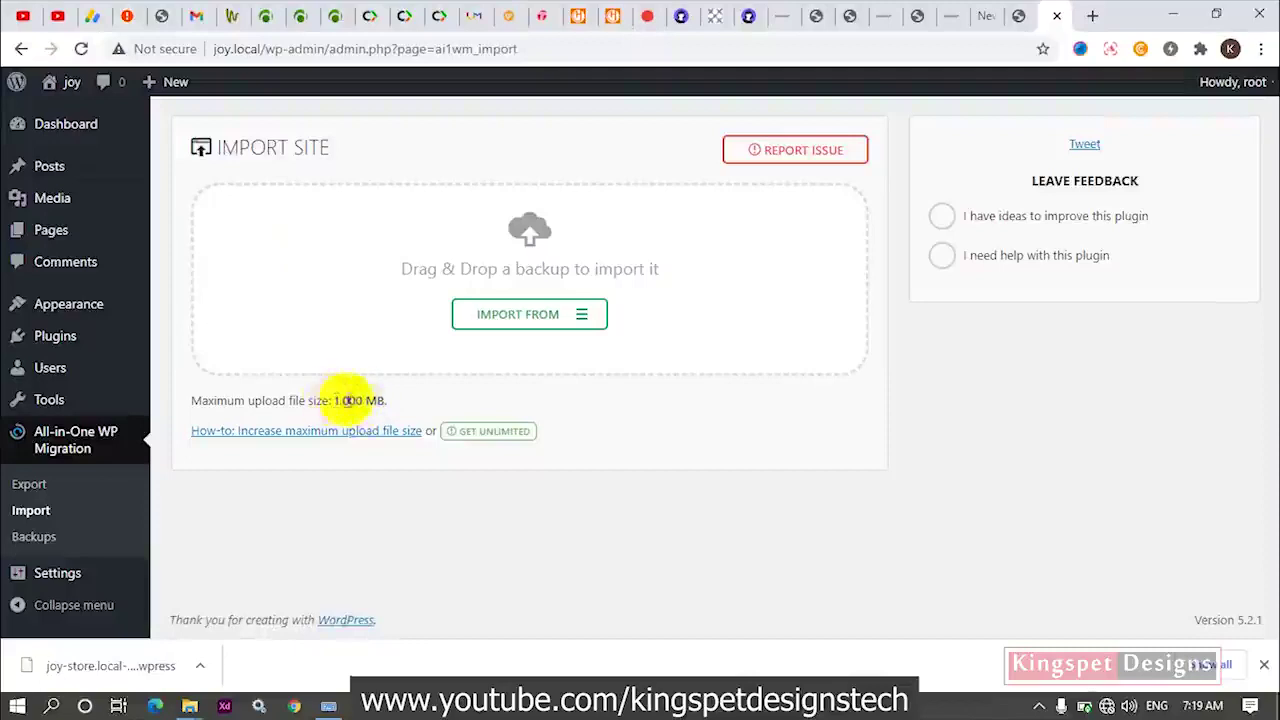
Drop the downloaded joy-store .wpress backup from Chrome's downloads bar onto the import area.
click(537, 328)
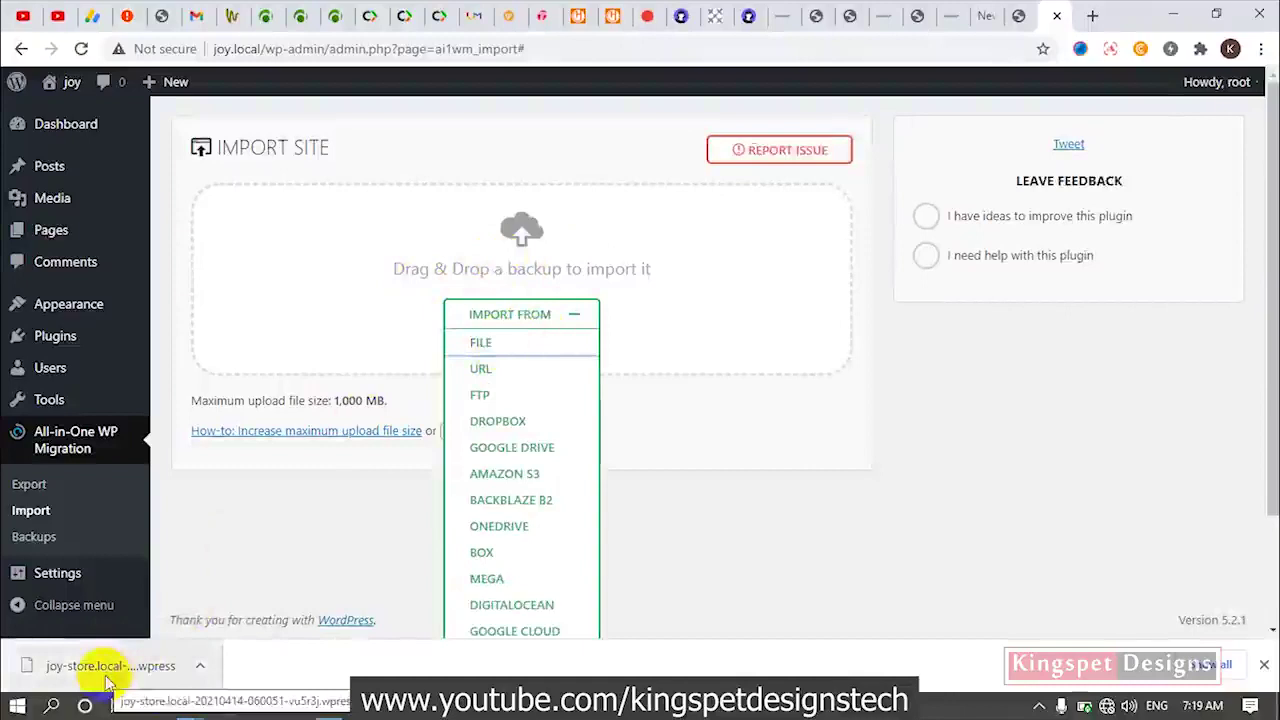
drag(110, 680, 543, 280)
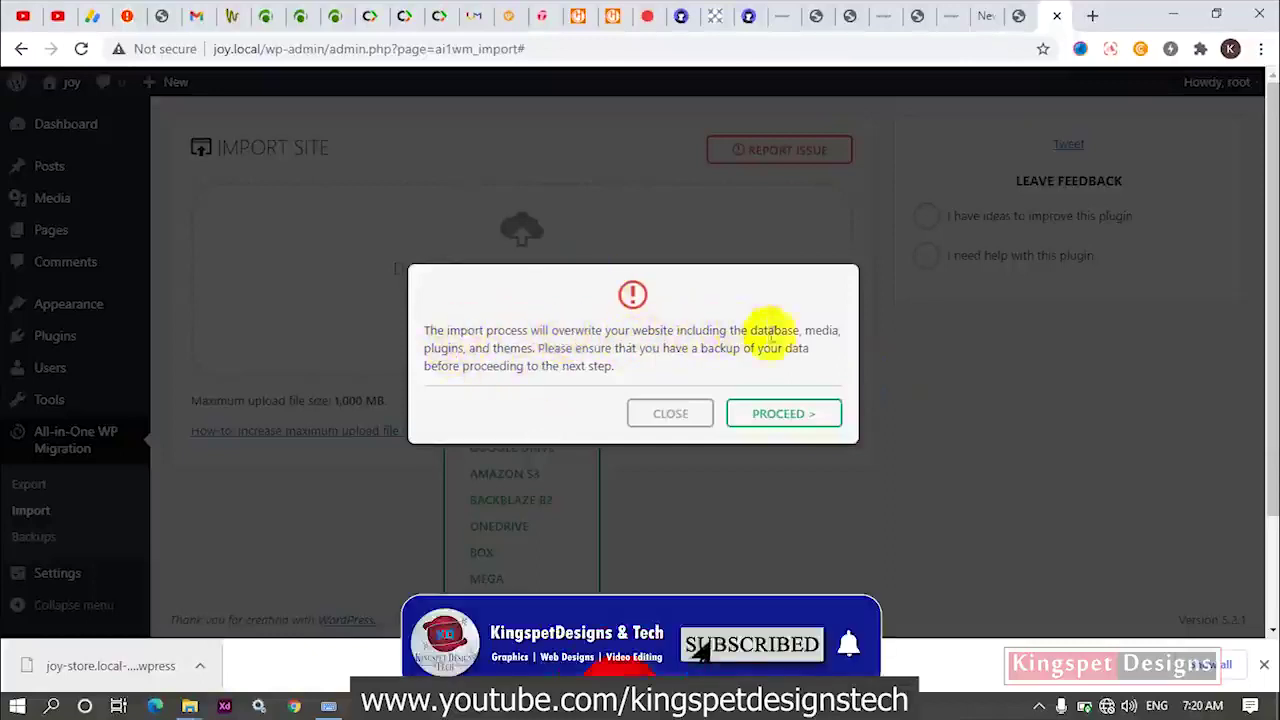
Confirm overwriting the site, let the joy-store import finish, then go to the joy.local front page.
click(766, 414)
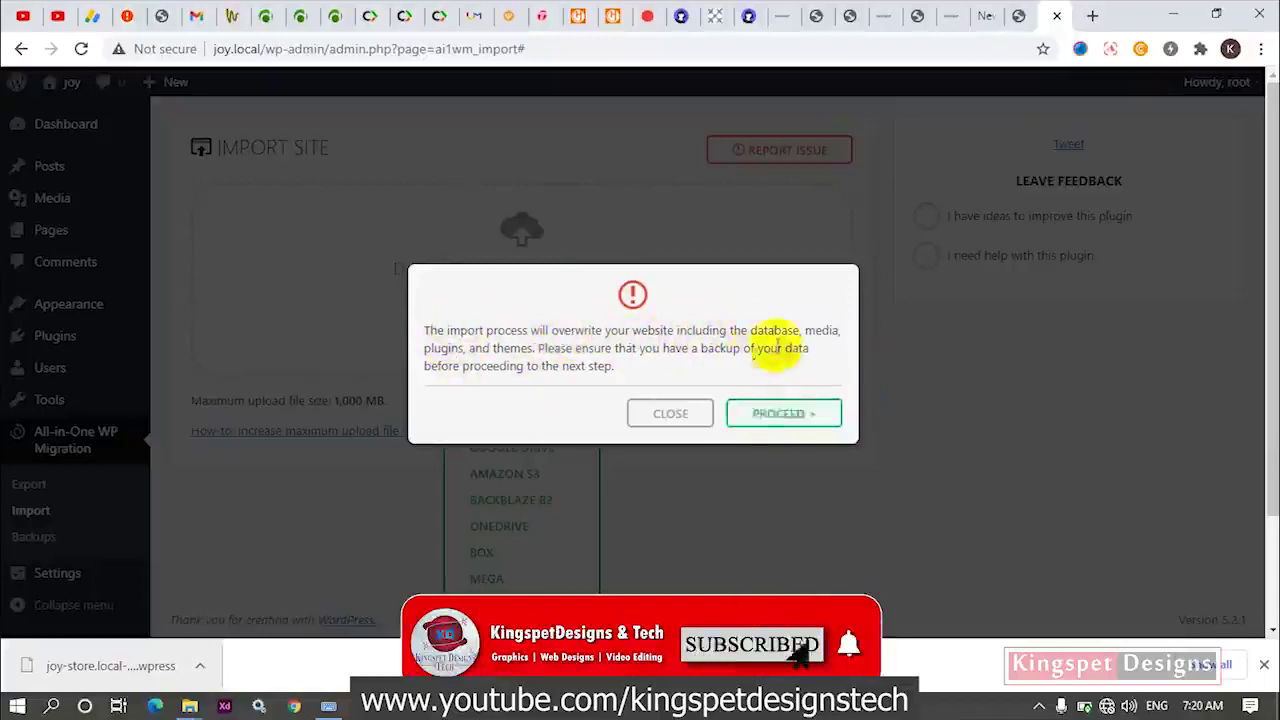
click(783, 422)
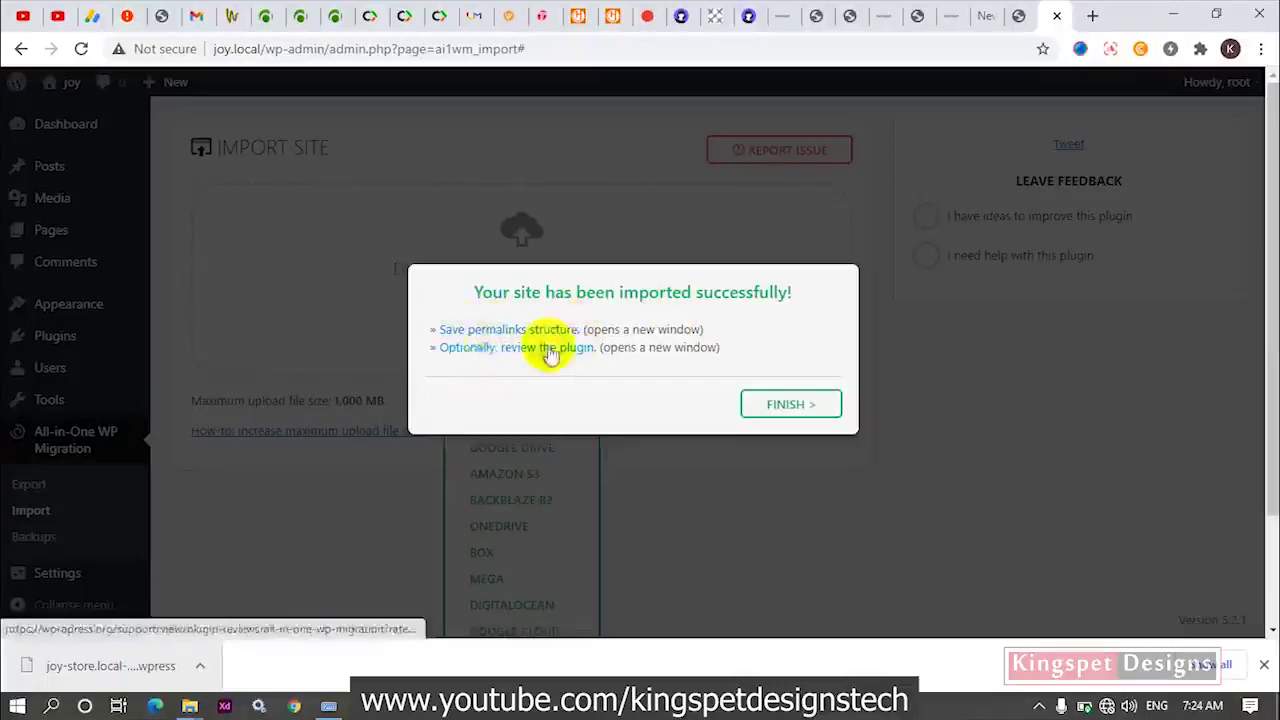
click(806, 410)
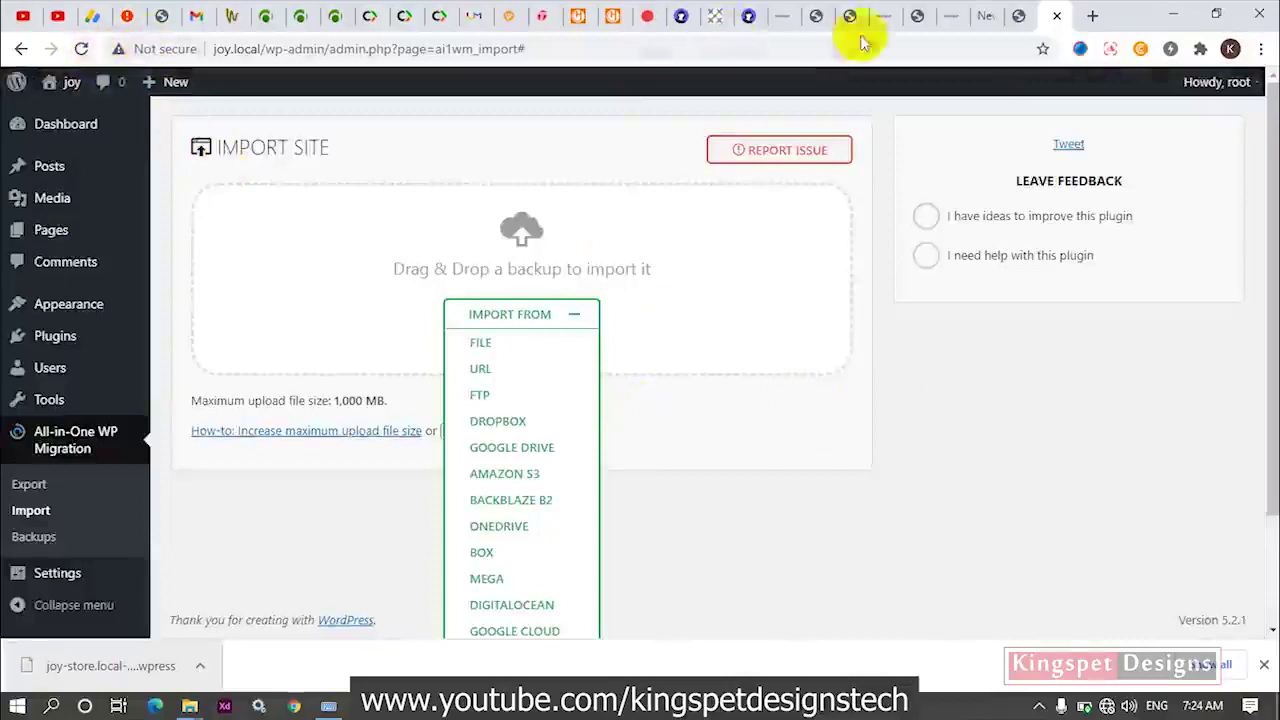
click(1014, 18)
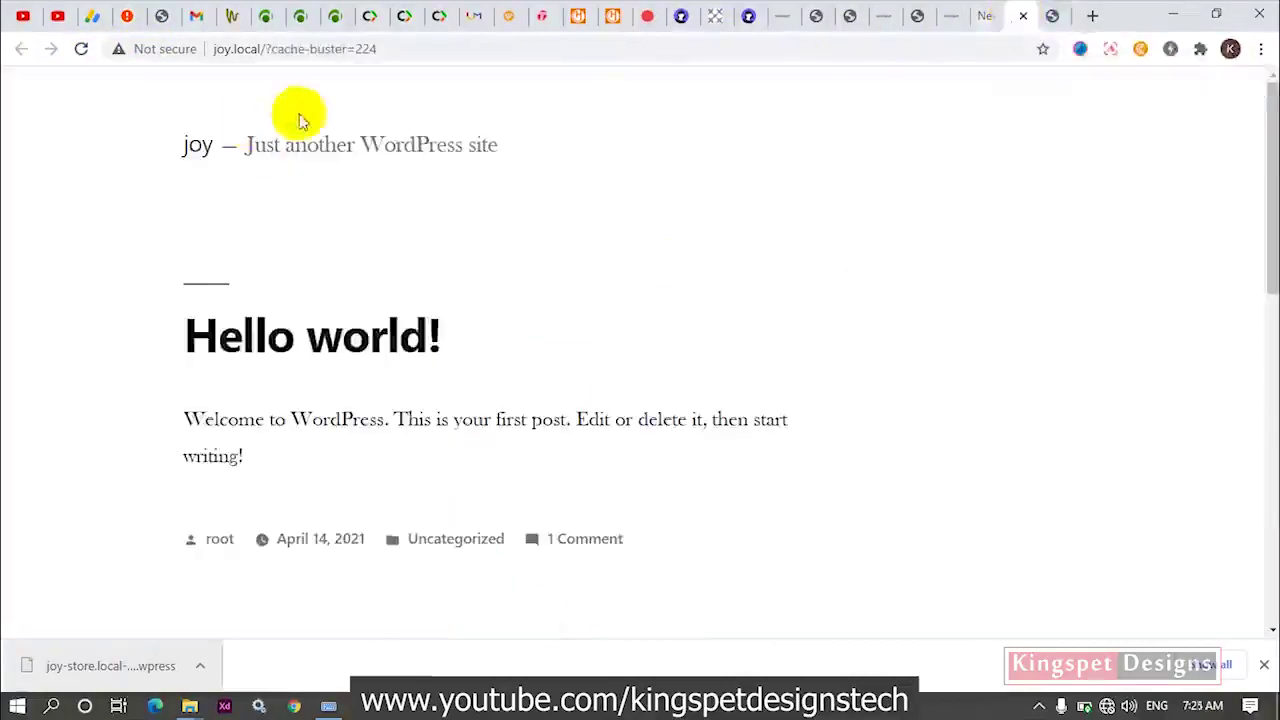
Reload the front end to show the JOJO Store homepage, then reload the admin import page.
click(82, 50)
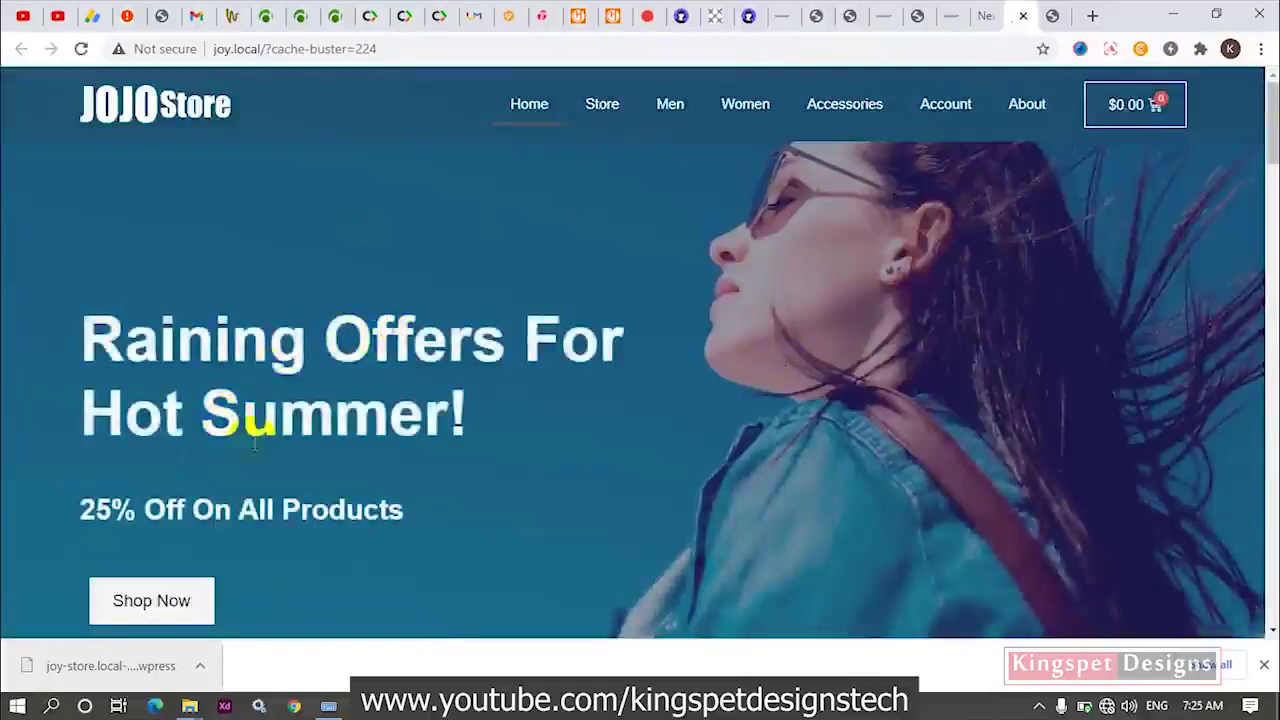
click(1051, 16)
click(81, 49)
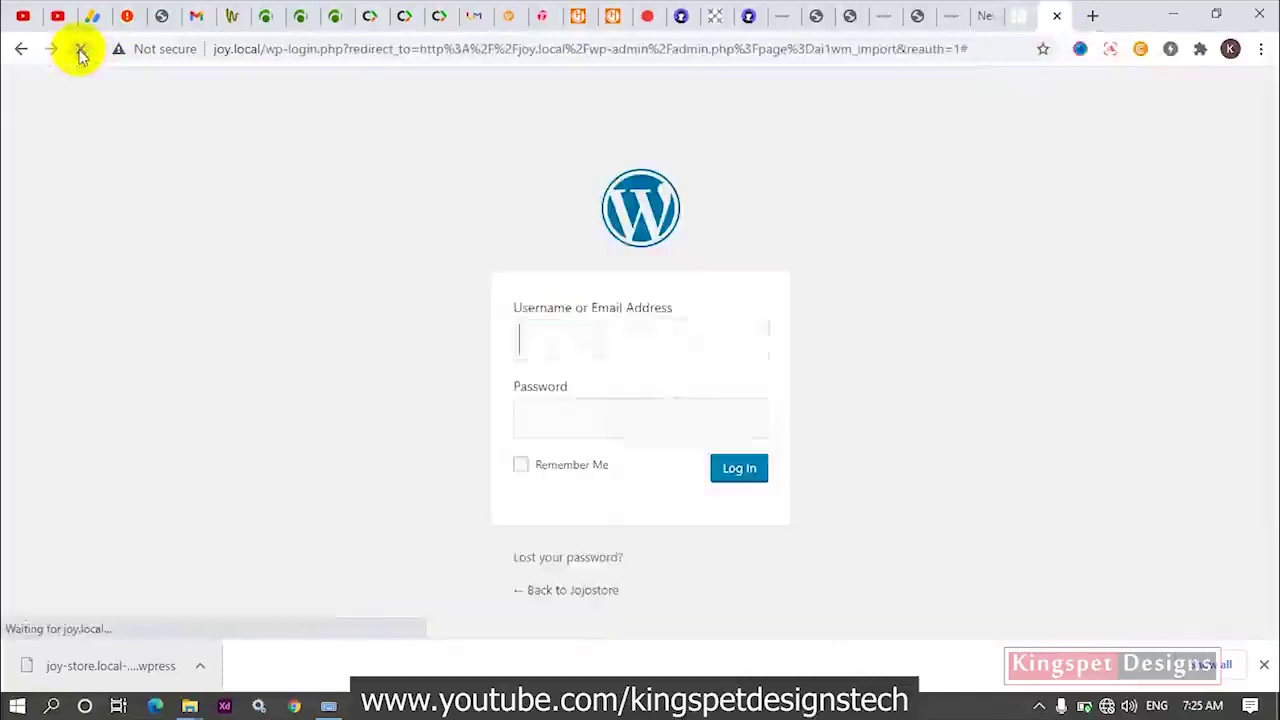
Try logging in with the browser's saved root credentials.
click(609, 335)
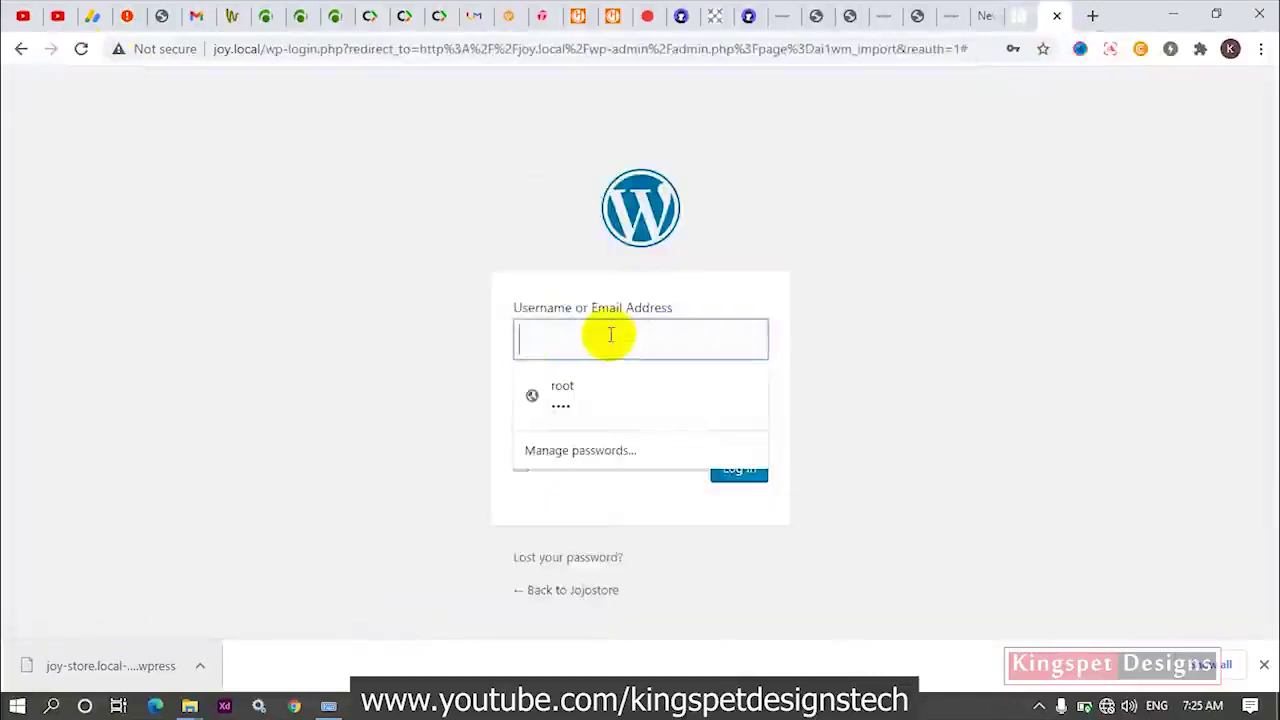
click(540, 396)
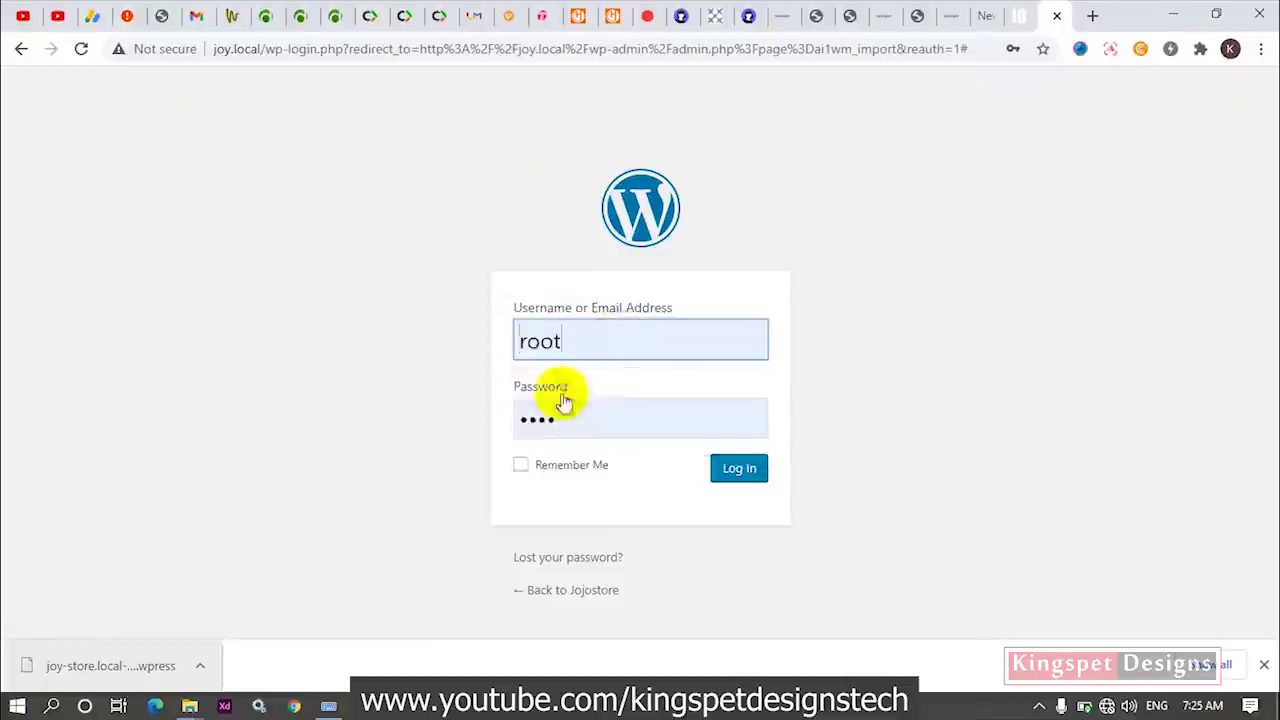
click(736, 470)
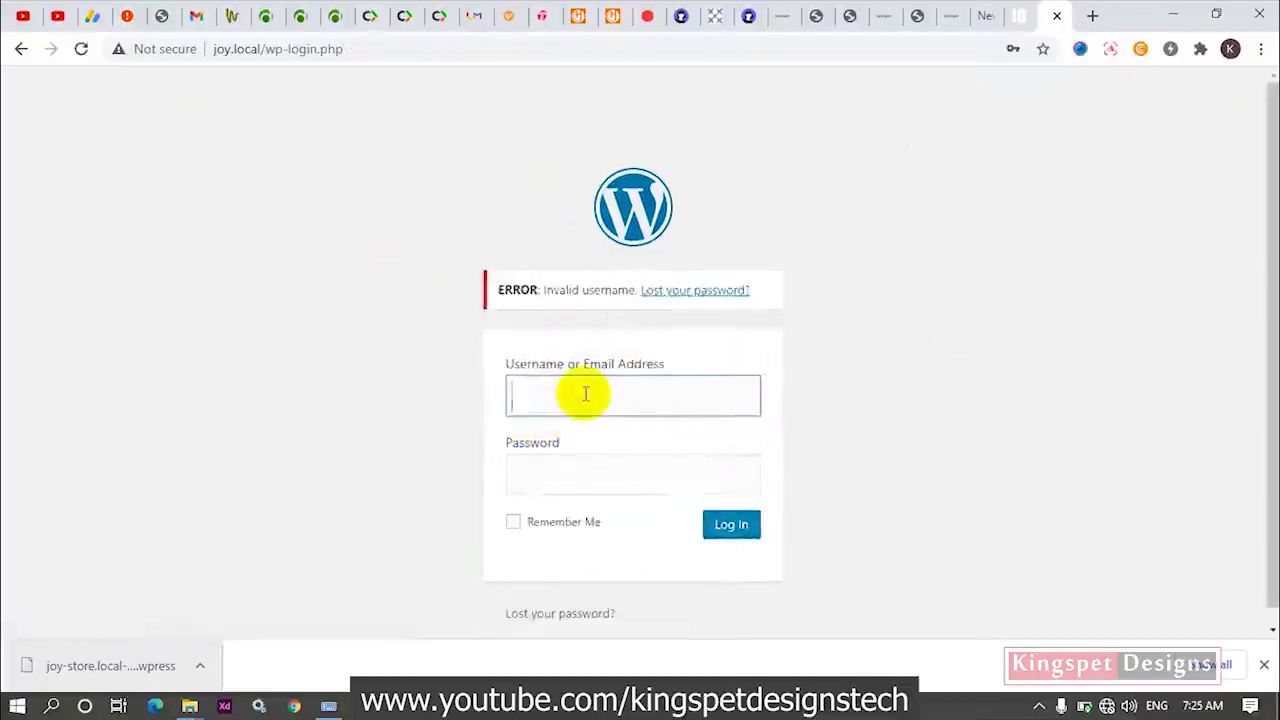
Log in with the imported Jojostore site's admin username and pasted password.
click(584, 393)
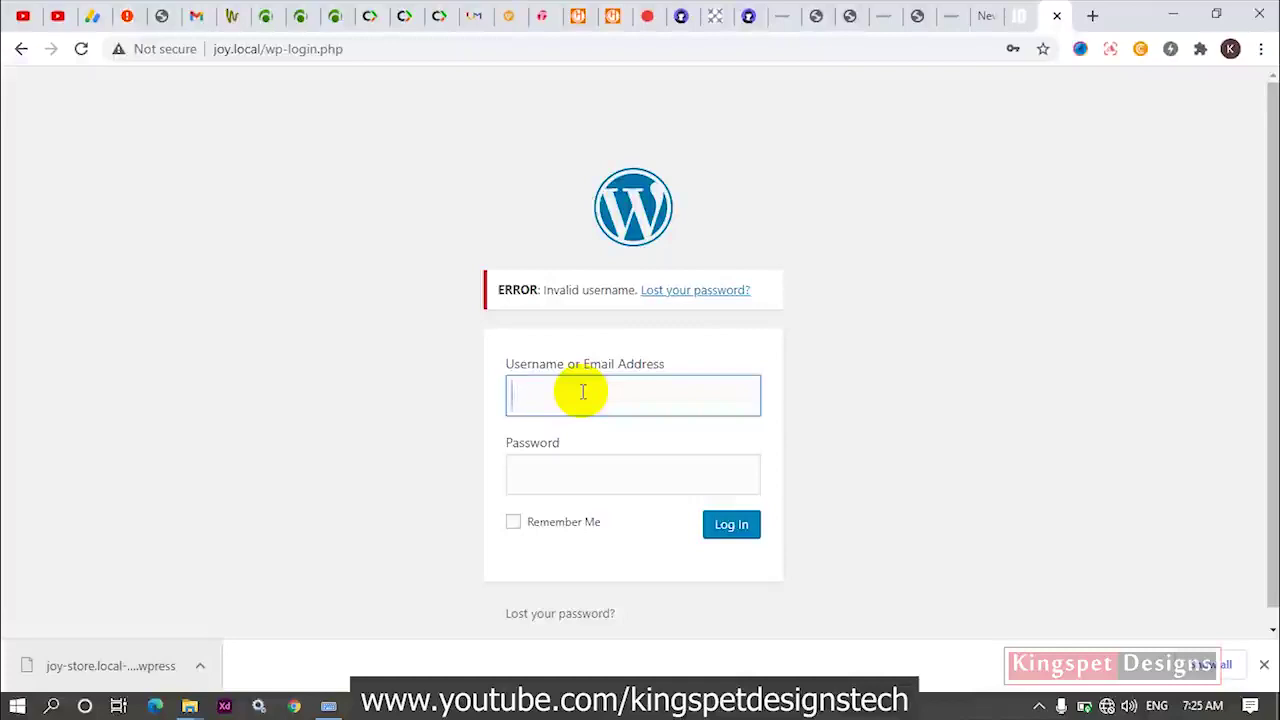
click(582, 392)
text(joy)
click(377, 393)
click(567, 465)
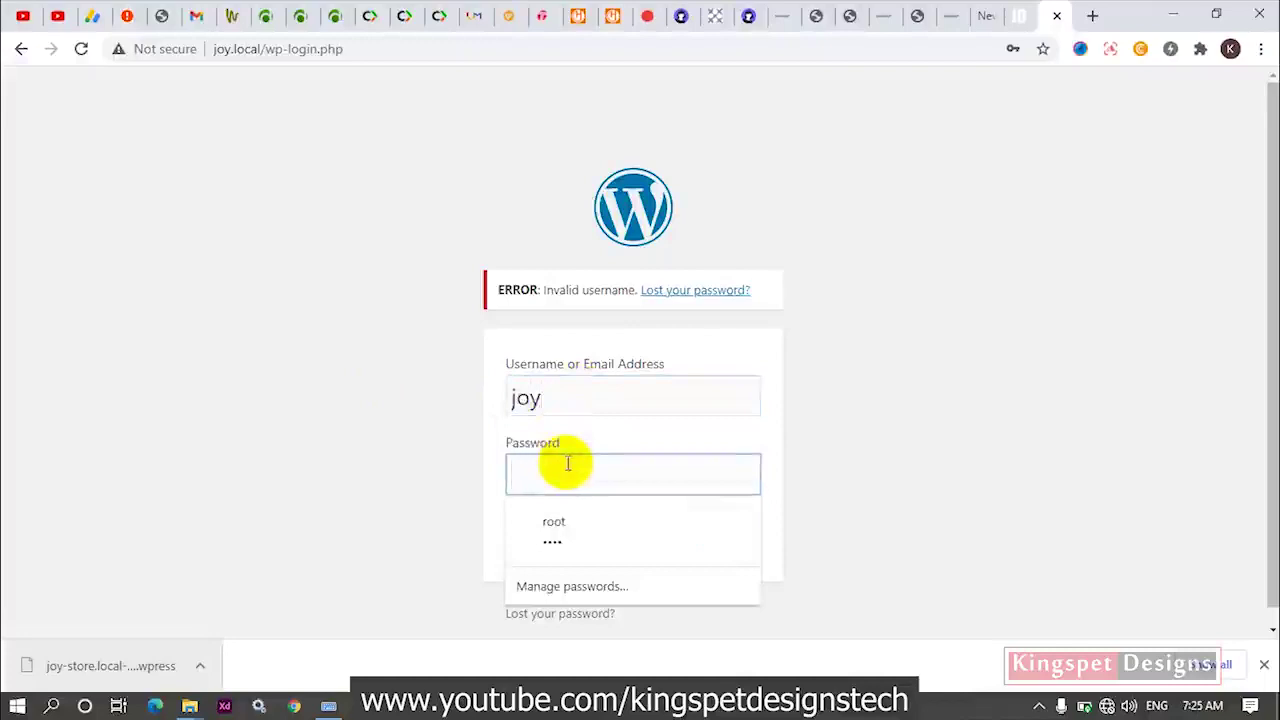
key(ctrl+v)
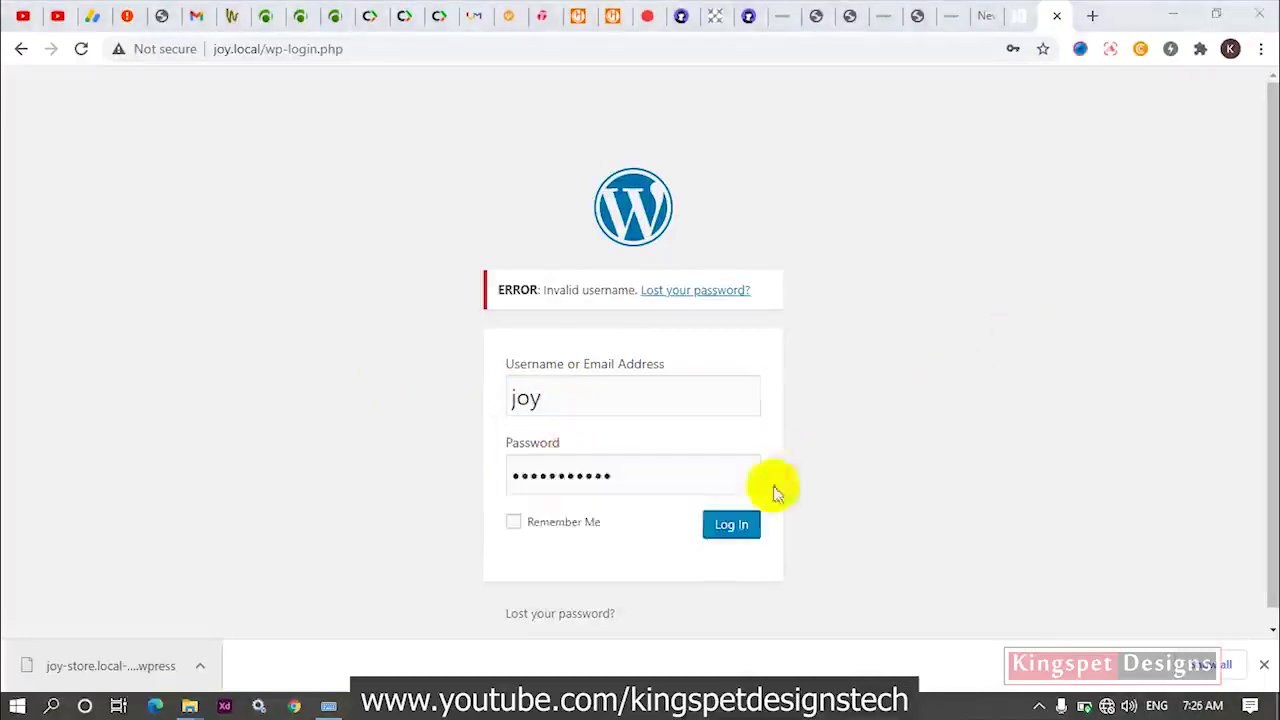
click(729, 527)
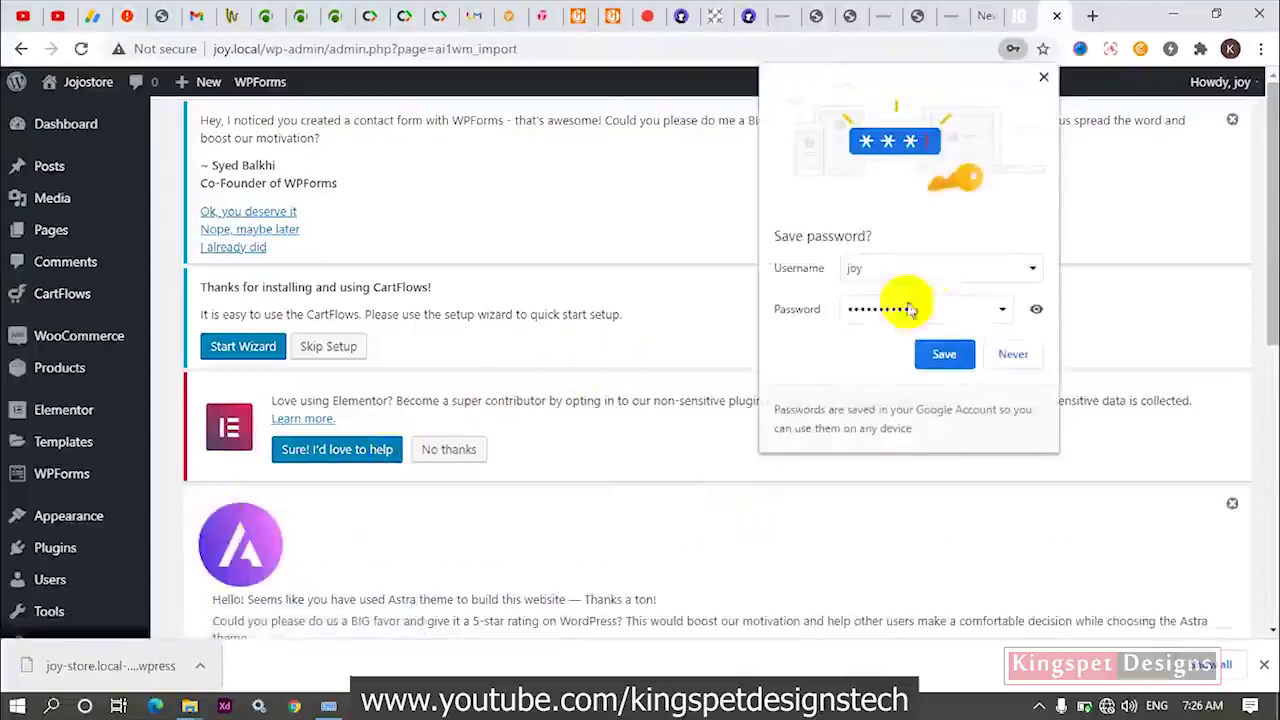
Save the Jojostore login in Chrome and scroll through the Import Site admin page.
click(940, 352)
scroll(400, 198, down, 2)
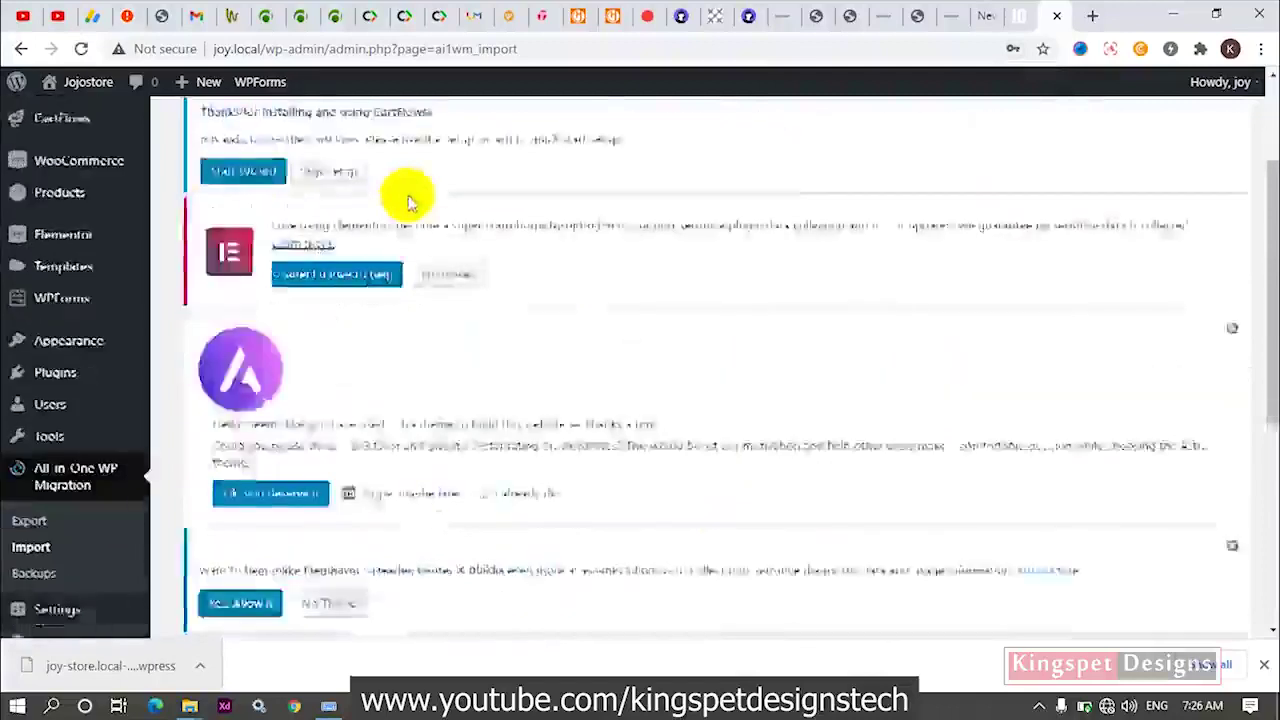
scroll(410, 200, down, 4)
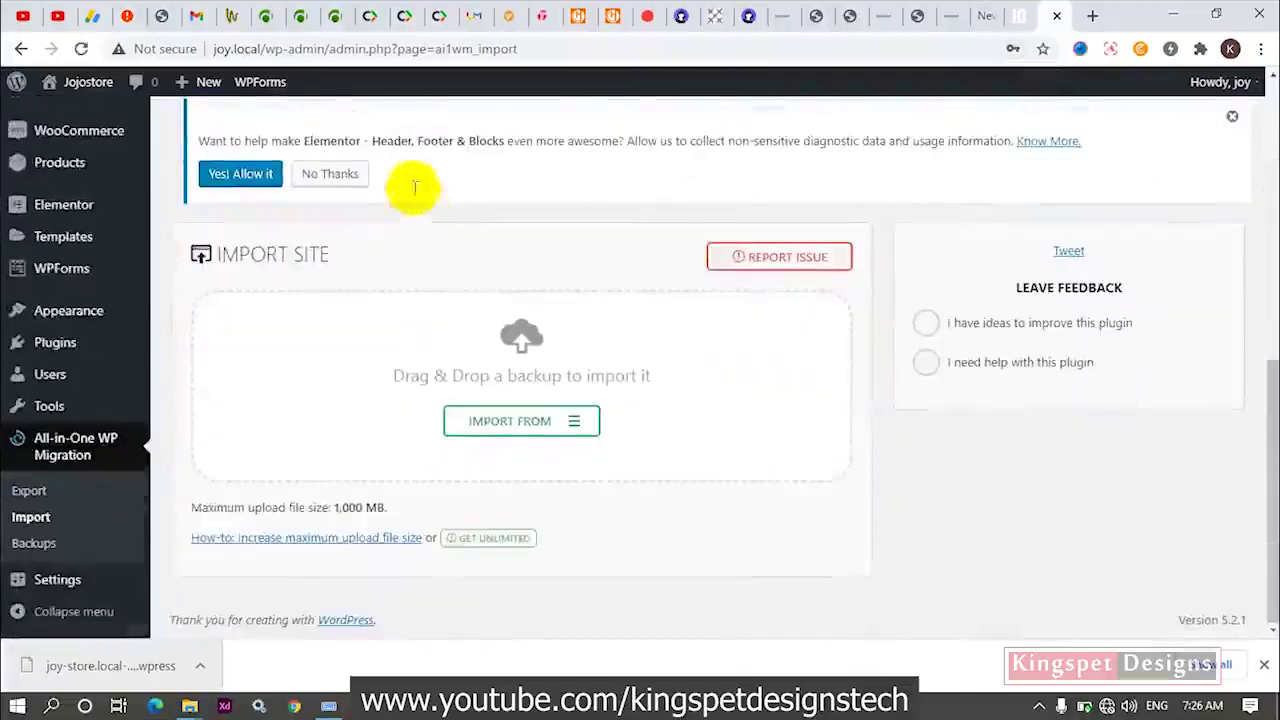
scroll(66, 363, up, 2)
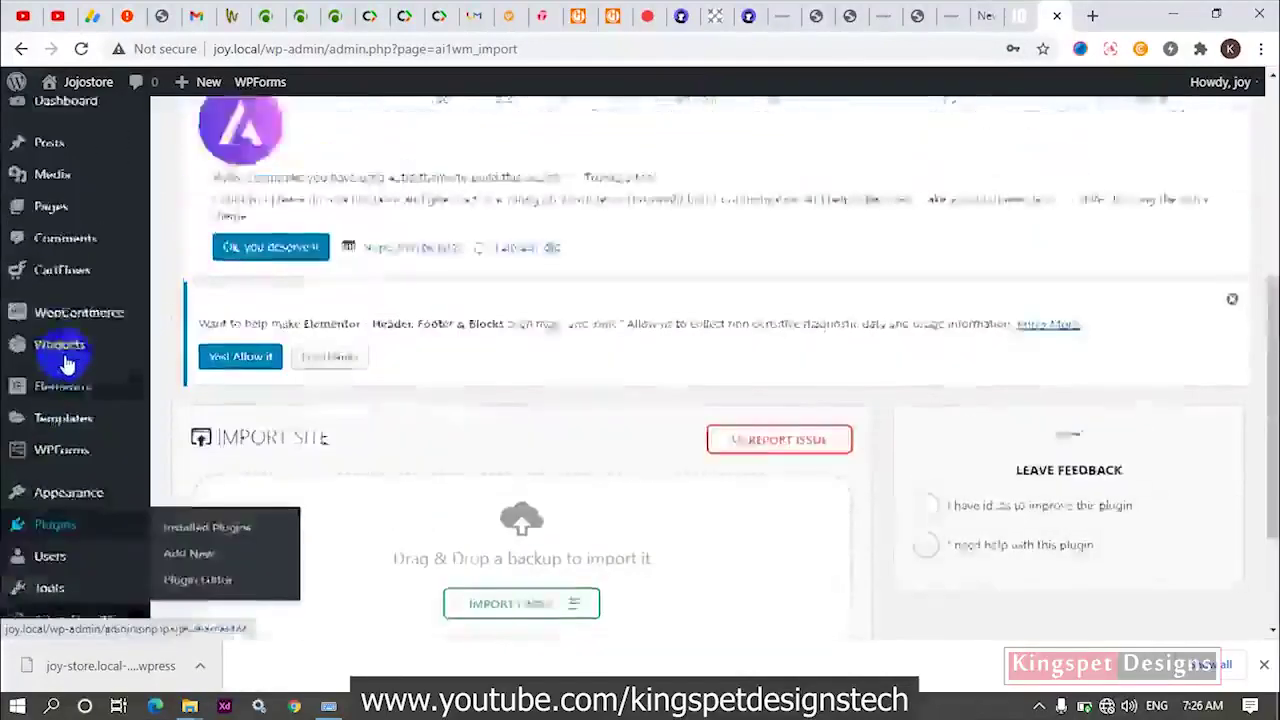
scroll(66, 363, up, 2)
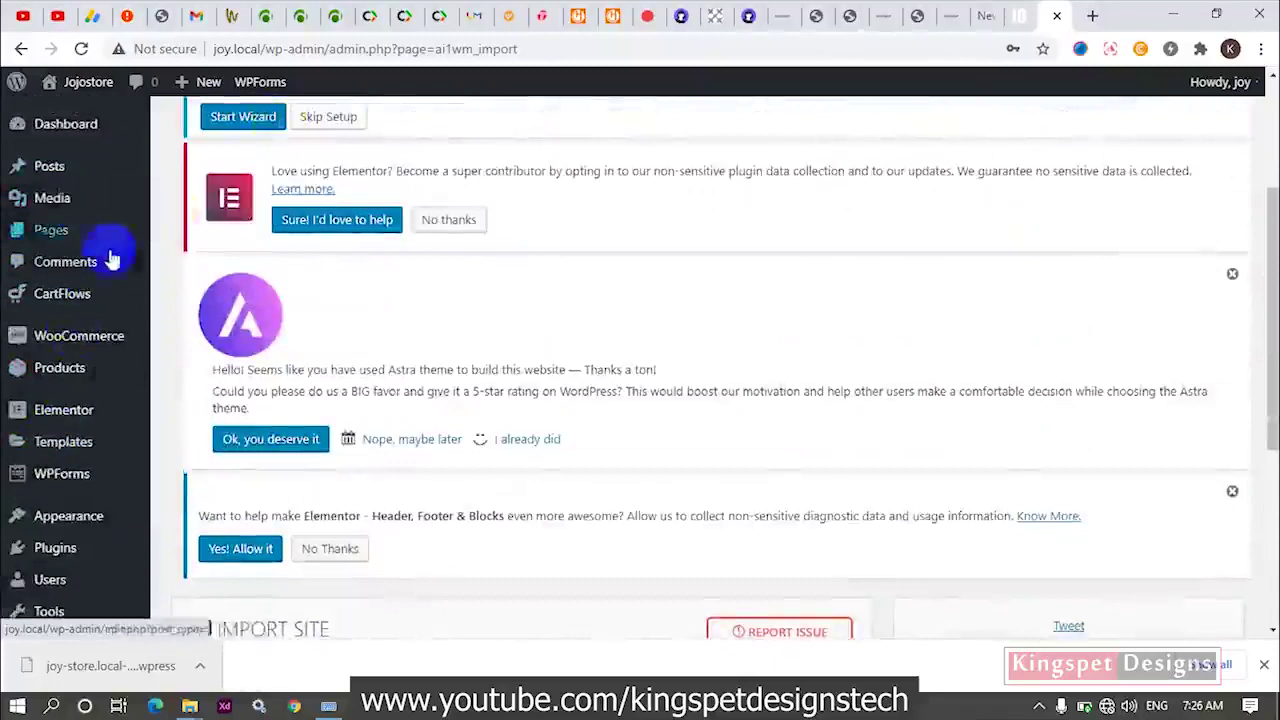
scroll(106, 360, down, 3)
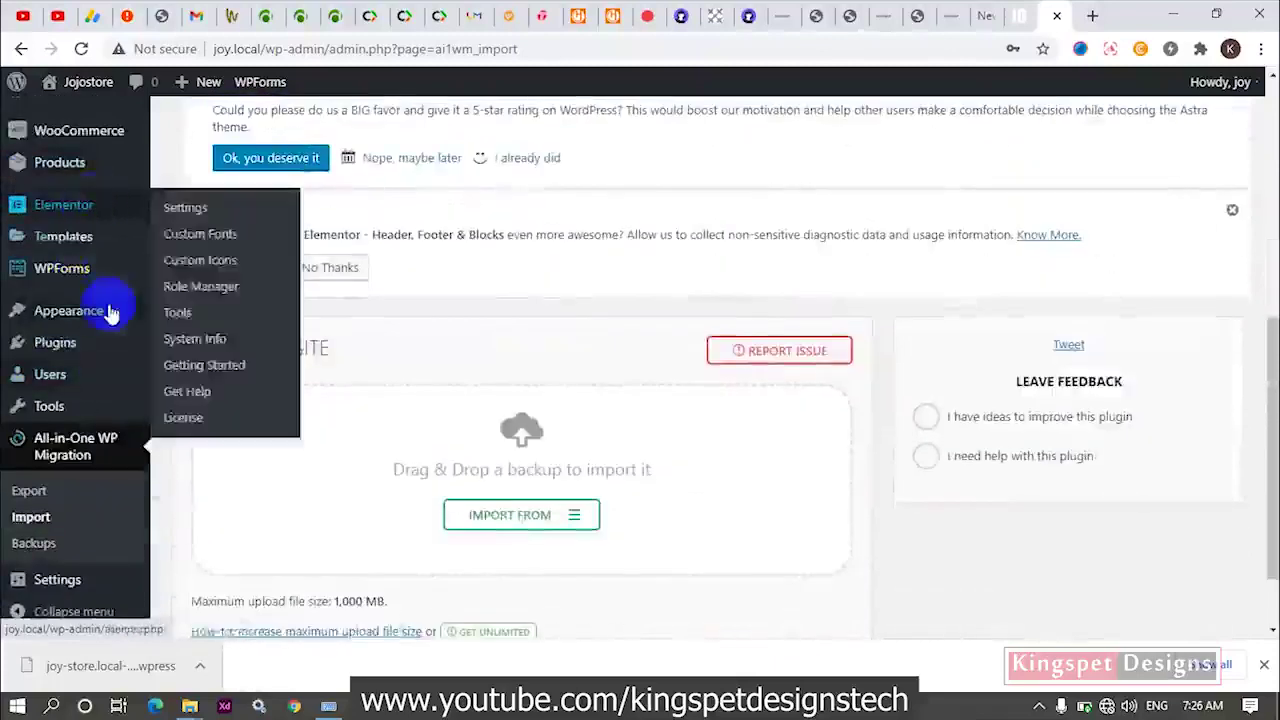
scroll(100, 360, down, 1)
scroll(80, 405, up, 3)
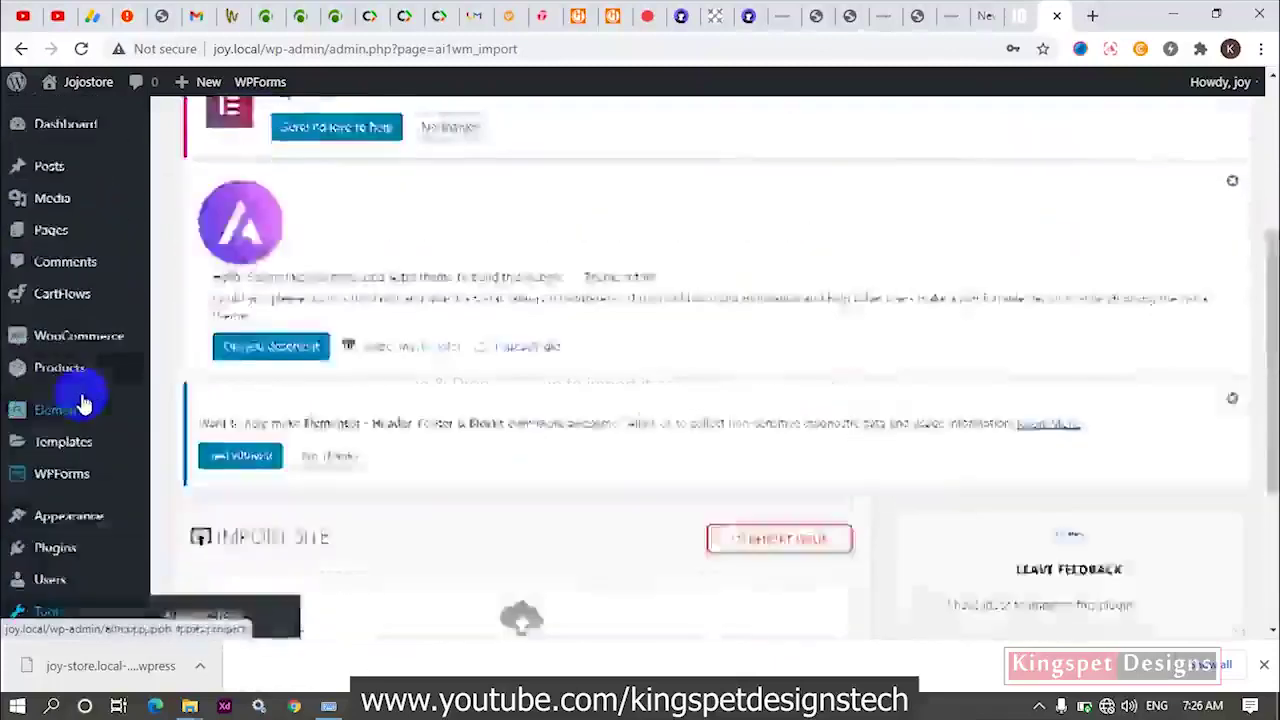
scroll(83, 403, up, 4)
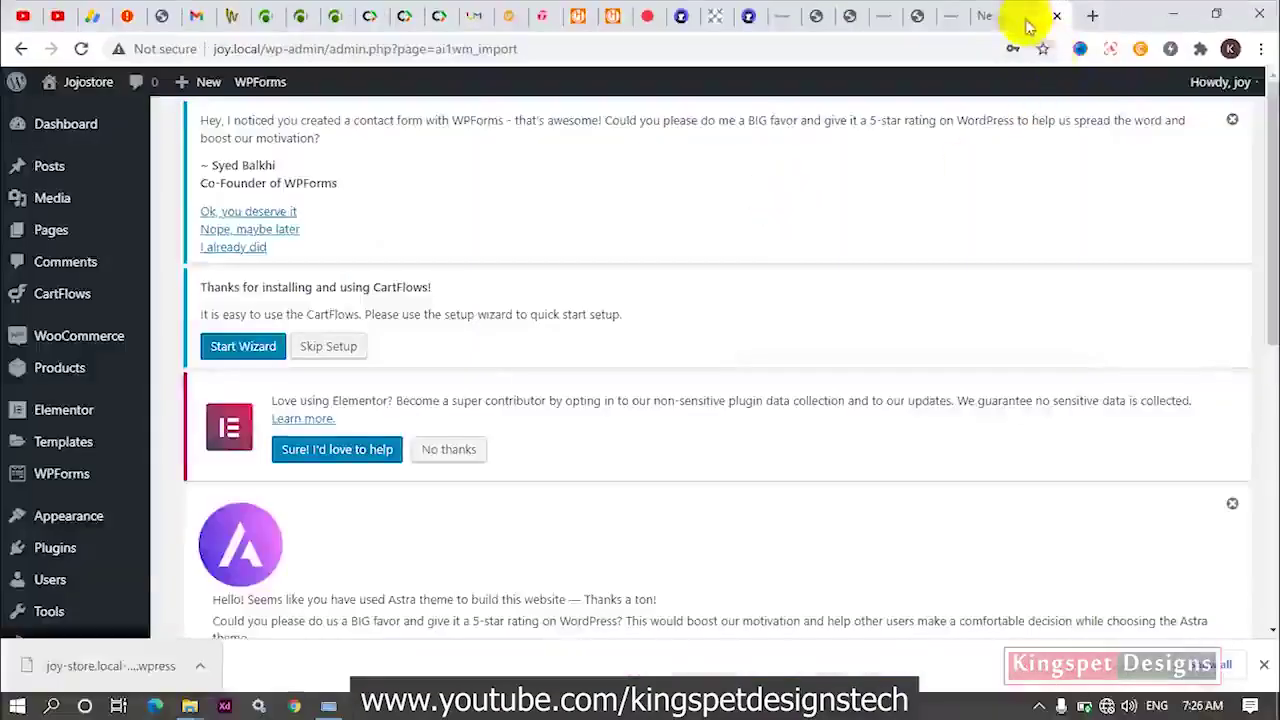
Switch to the JOJO Store homepage tab at joy.local.
click(1020, 16)
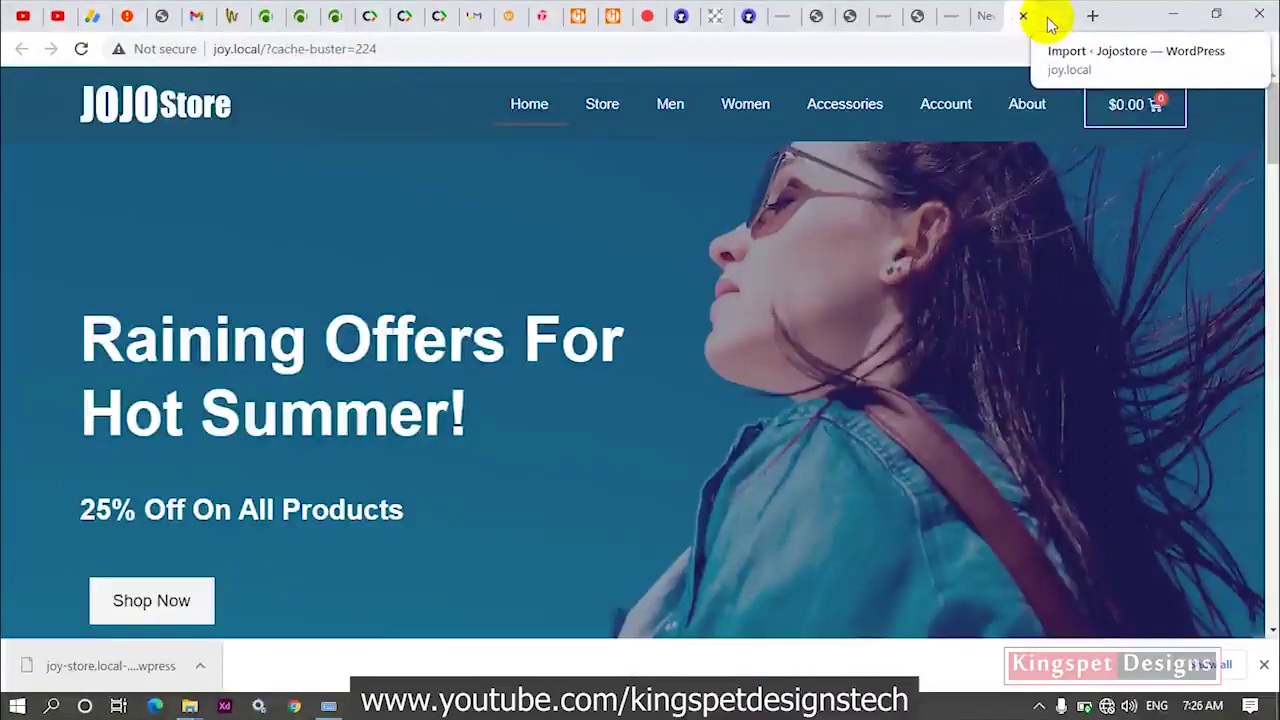
Close Chrome's downloads bar to reveal the full JOJO Store homepage.
click(1266, 665)
click(1177, 510)
click(1119, 423)
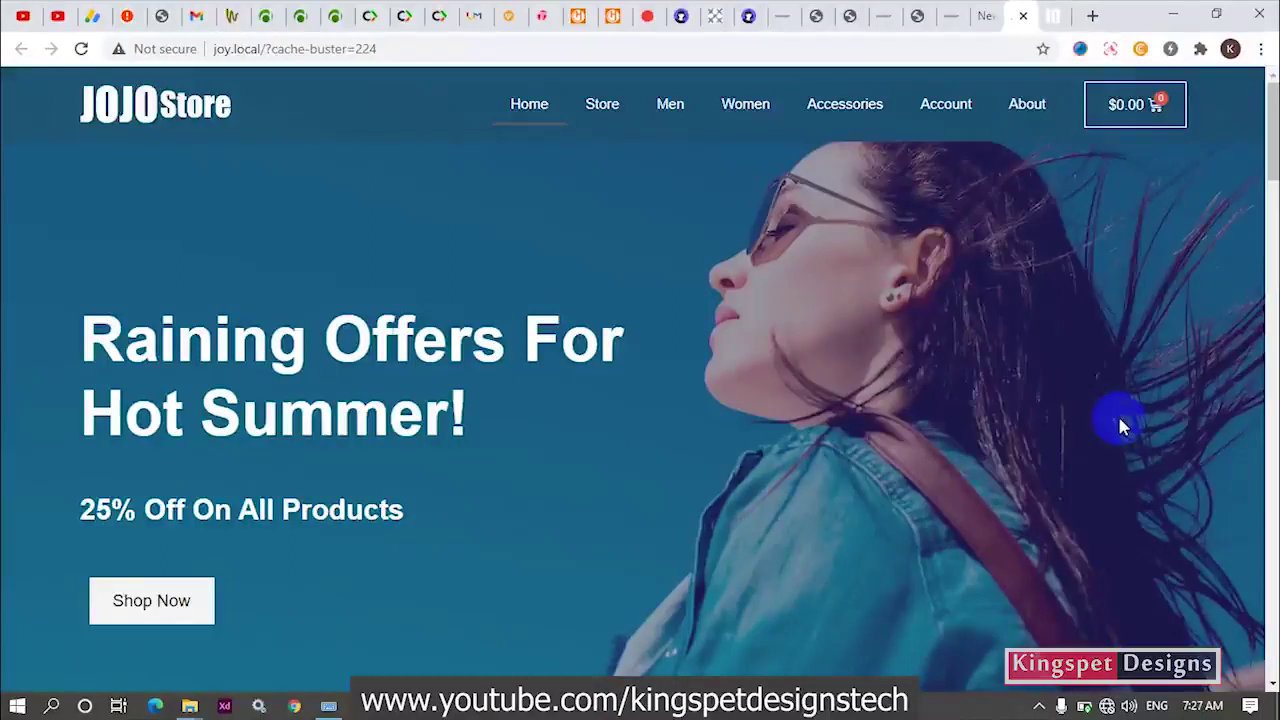
Highlight the word Offers in the 'Raining Offers For Hot Summer!' hero heading.
double_click(343, 338)
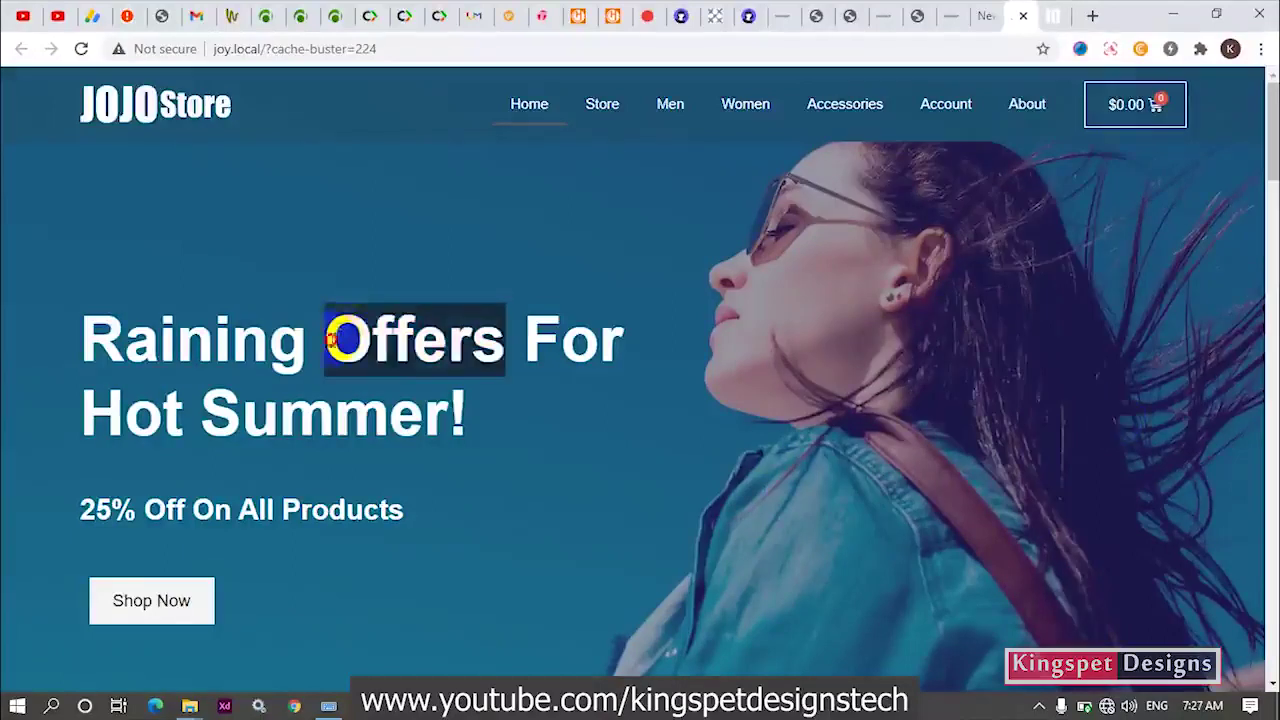
click(332, 340)
drag(332, 340, 484, 344)
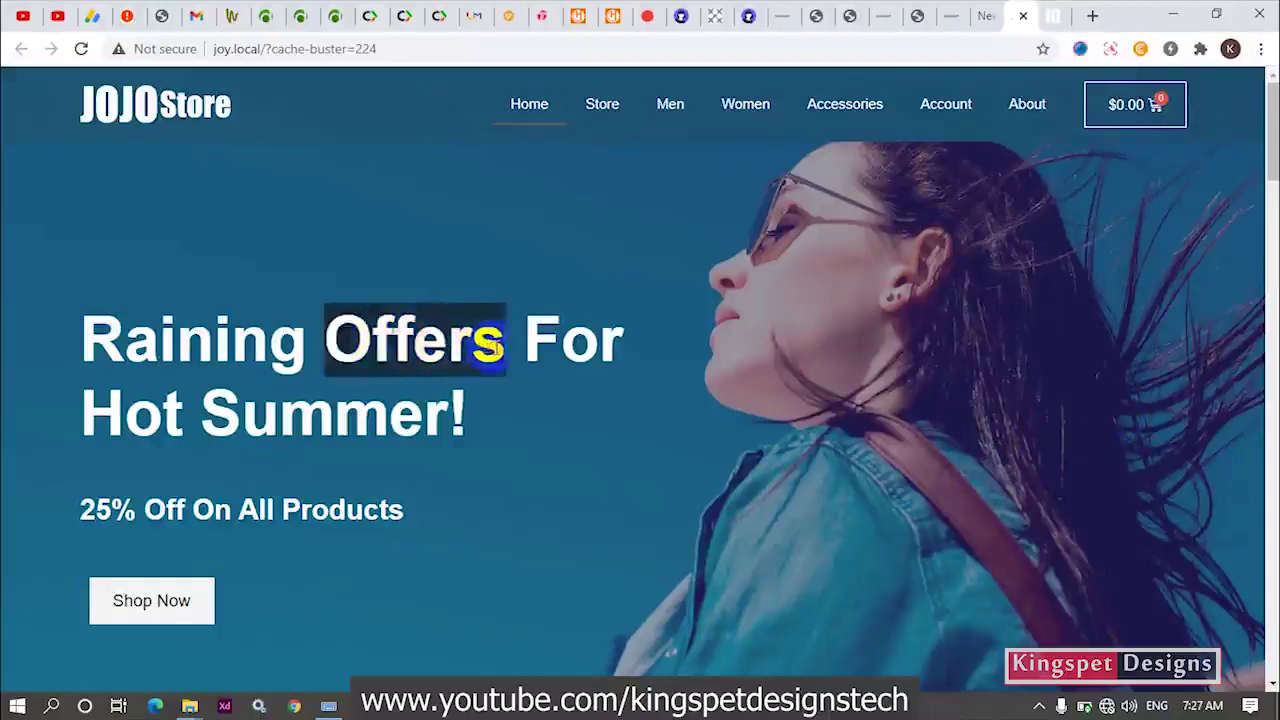
click(488, 344)
drag(488, 344, 400, 352)
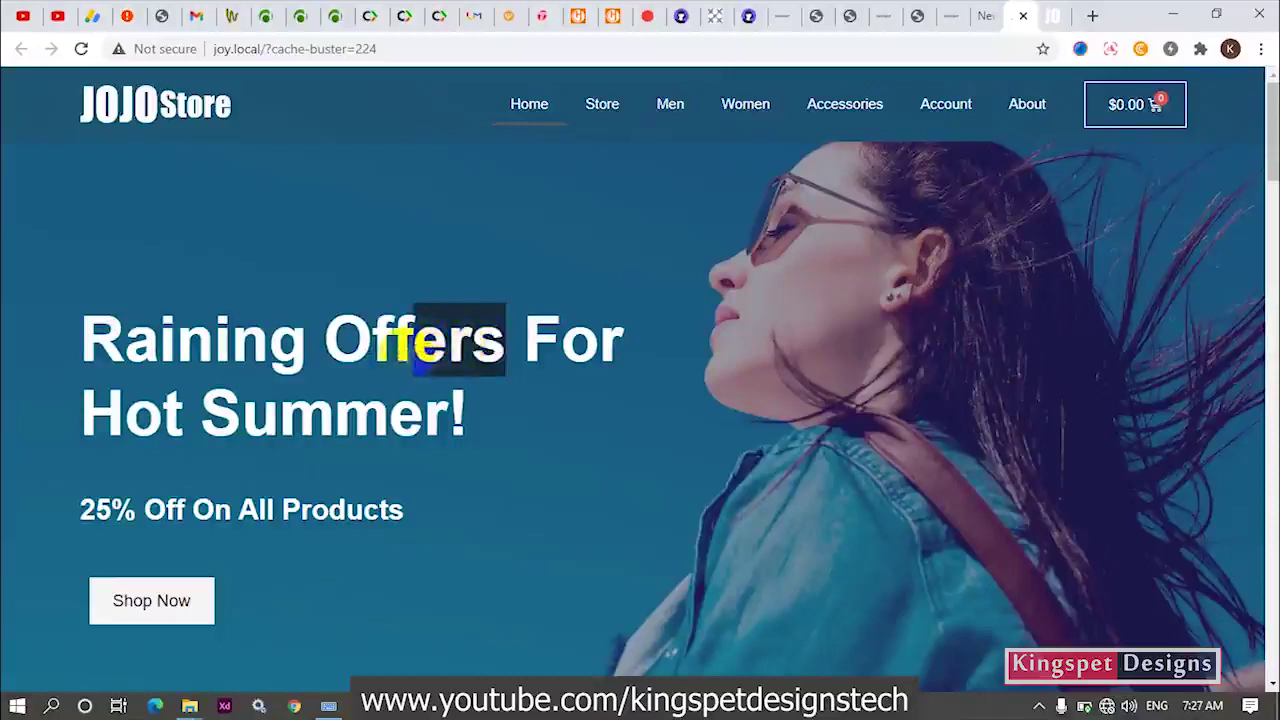
click(445, 336)
drag(498, 342, 420, 343)
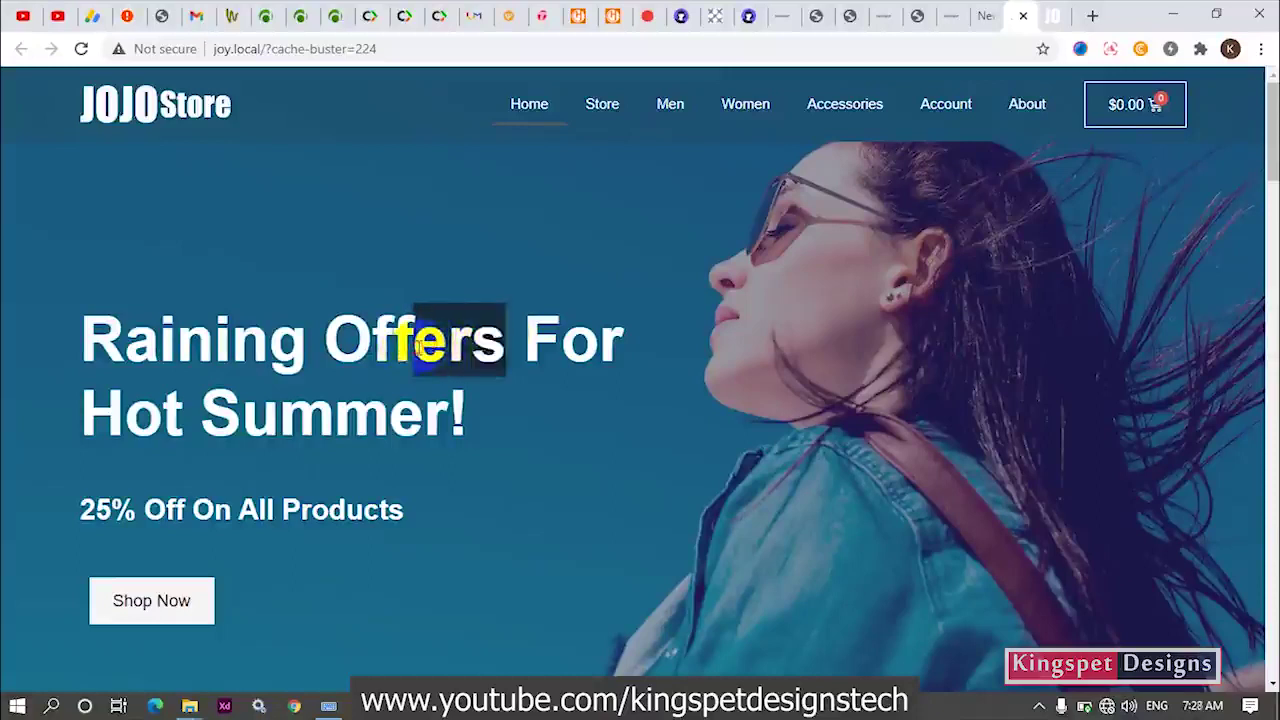